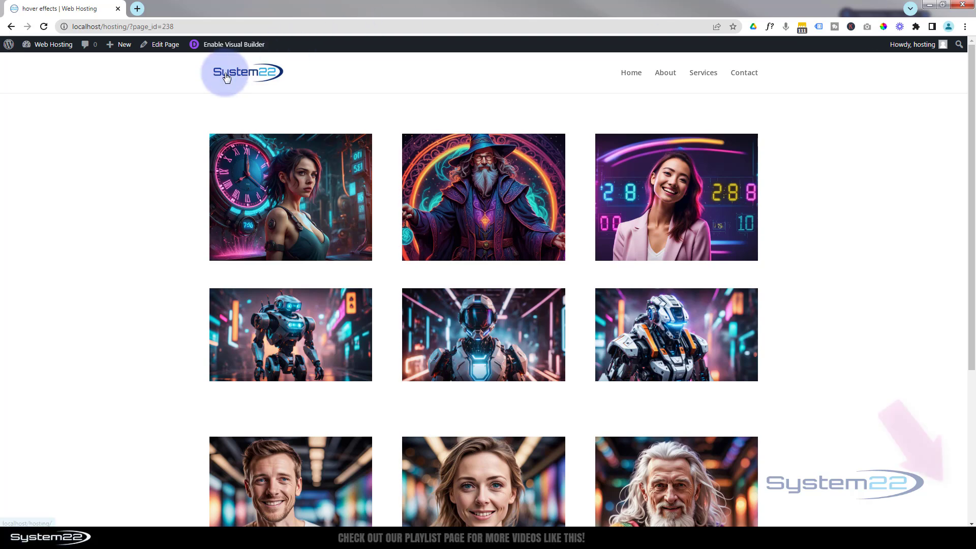
Step: Examine the hover effects on the gallery images and view the enlarged portraits behind the three robot images
{"action": "mouse_move", "coordinate": [253, 226]}
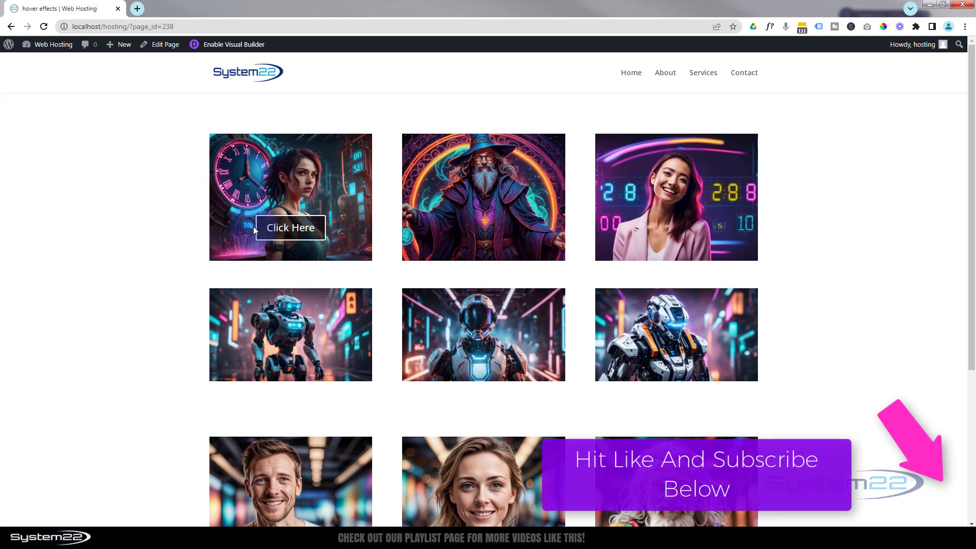
{"action": "mouse_move", "coordinate": [449, 245]}
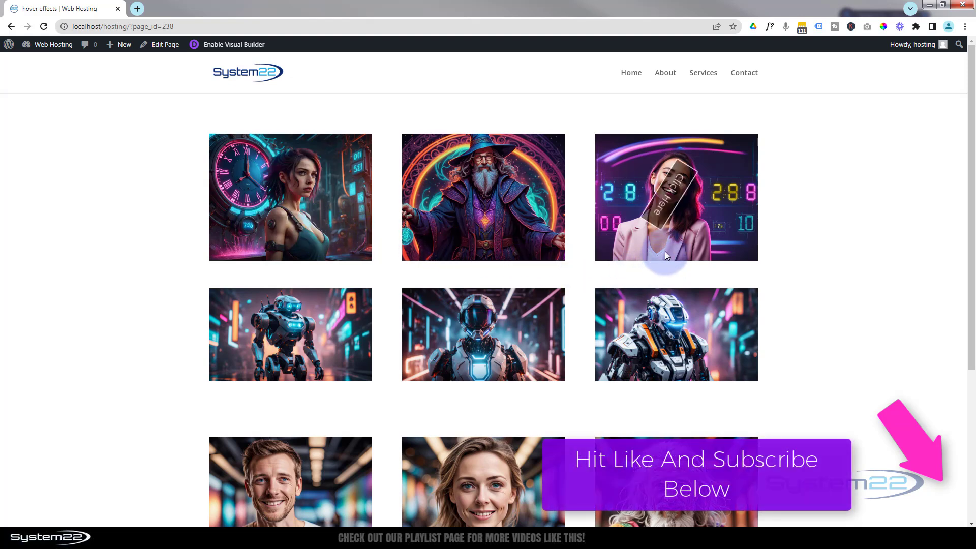
{"action": "mouse_move", "coordinate": [665, 252]}
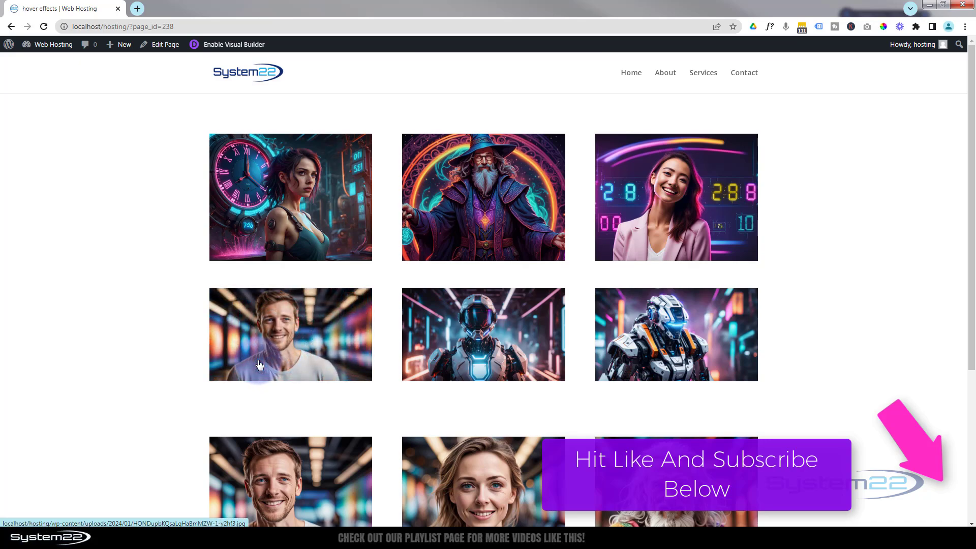
{"action": "left_click", "coordinate": [260, 365]}
{"action": "left_click", "coordinate": [817, 74]}
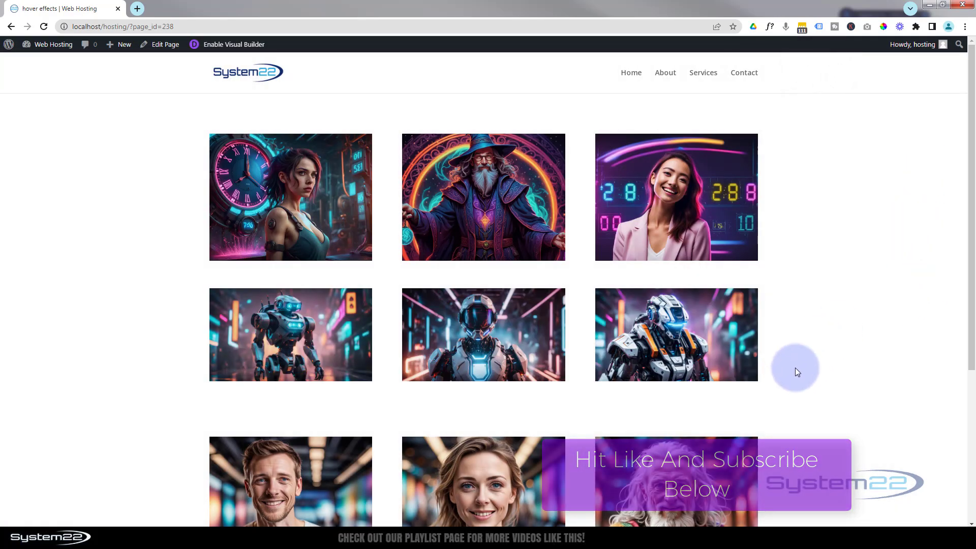
{"action": "left_click", "coordinate": [497, 359]}
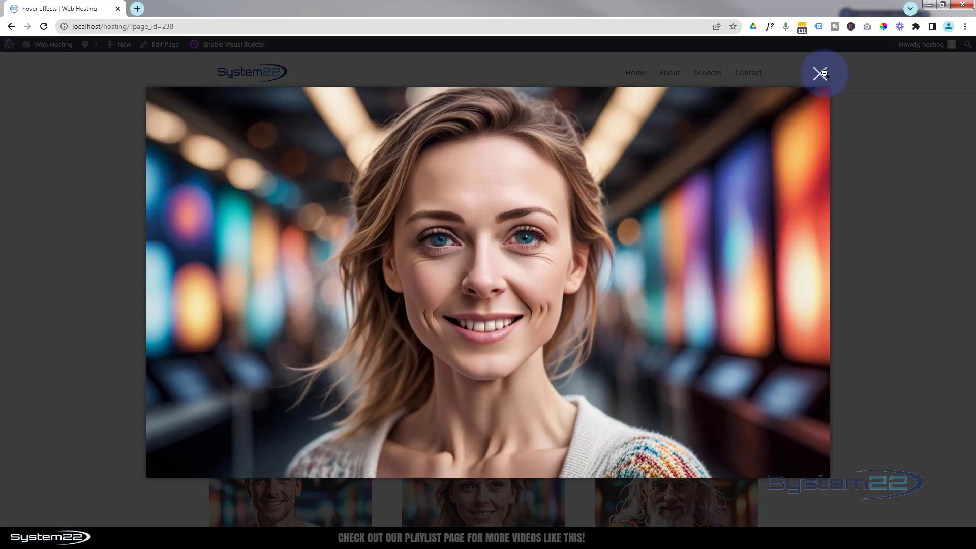
{"action": "left_click", "coordinate": [824, 74]}
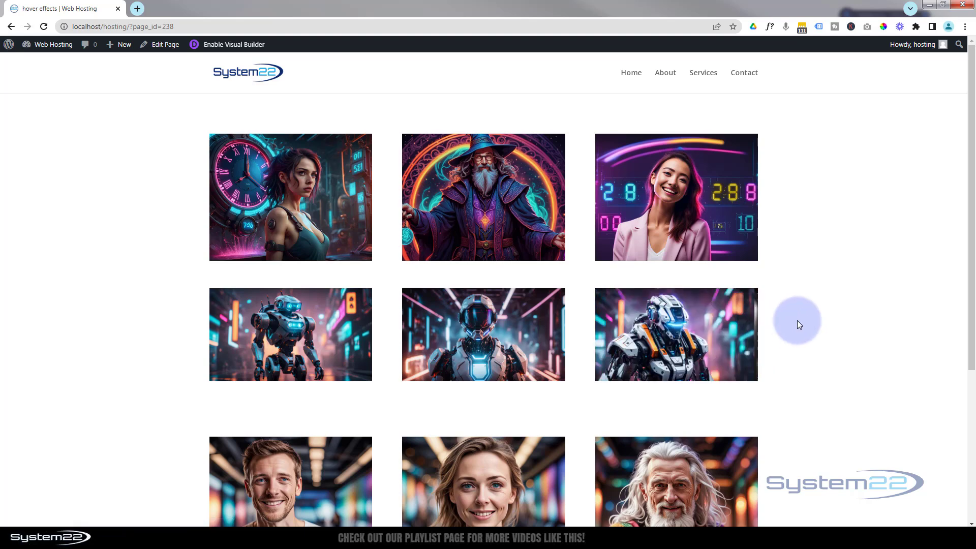
{"action": "left_click", "coordinate": [699, 344]}
{"action": "left_click", "coordinate": [822, 76]}
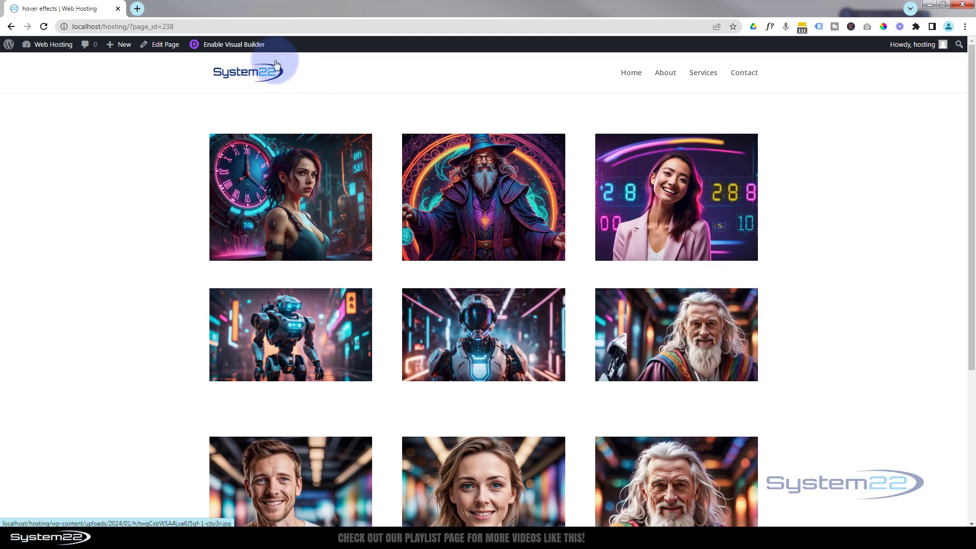
Step: Enable the Visual Builder for this page and insert a three-column row below the row of robot images
{"action": "left_click", "coordinate": [248, 45]}
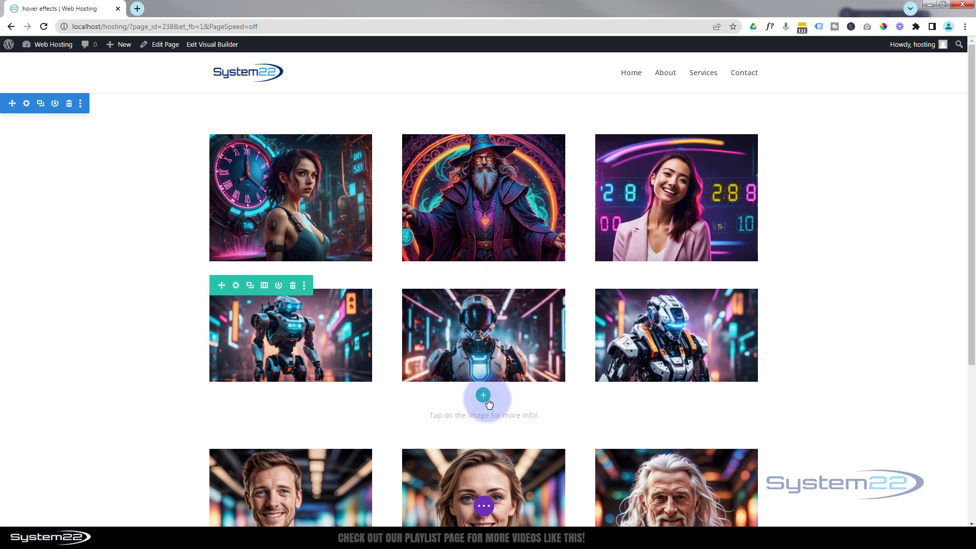
{"action": "left_click", "coordinate": [484, 396]}
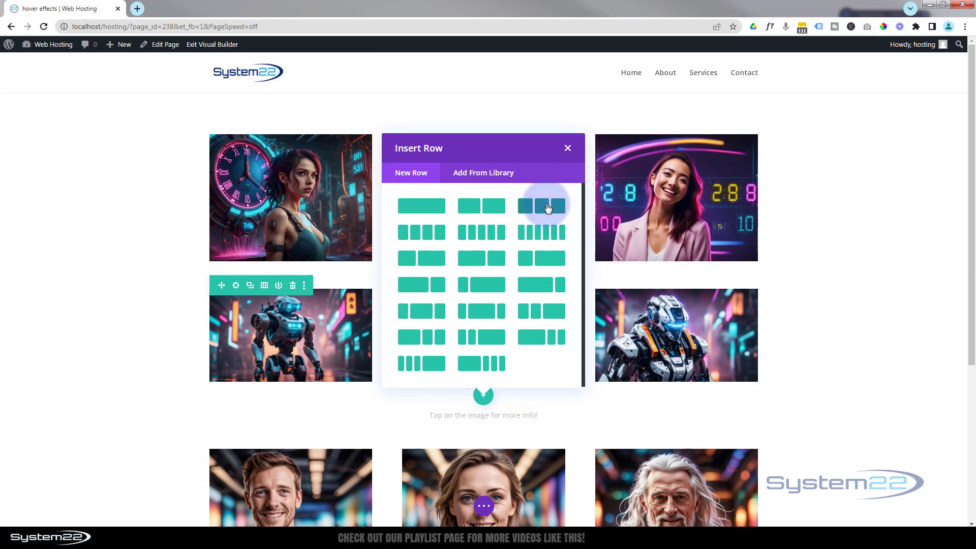
{"action": "left_click", "coordinate": [548, 209]}
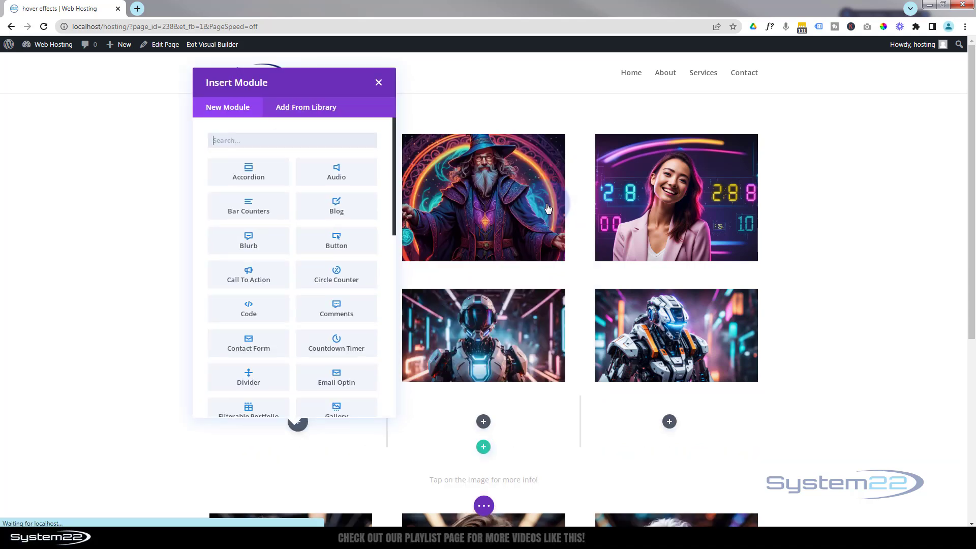
Step: Add an Image module to the new row's first column, using the blue robot picture from the media library
{"action": "scroll", "coordinate": [326, 168], "scroll_direction": "down", "scroll_amount": 2}
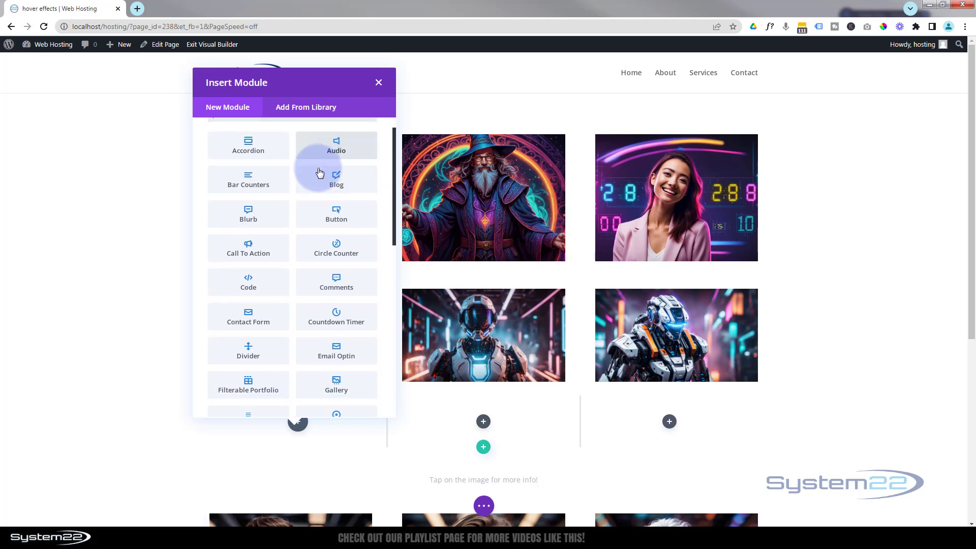
{"action": "scroll", "coordinate": [319, 173], "scroll_direction": "down", "scroll_amount": 5}
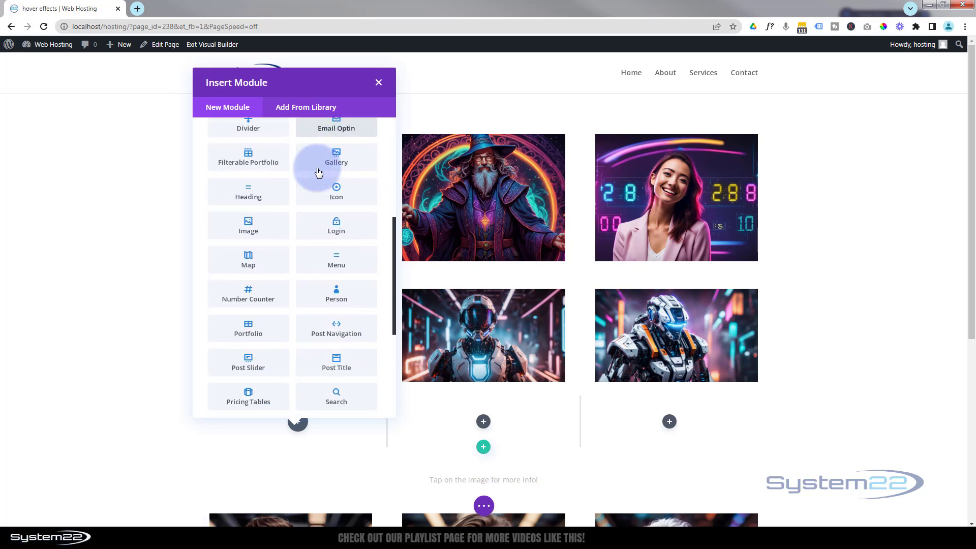
{"action": "left_click", "coordinate": [254, 224]}
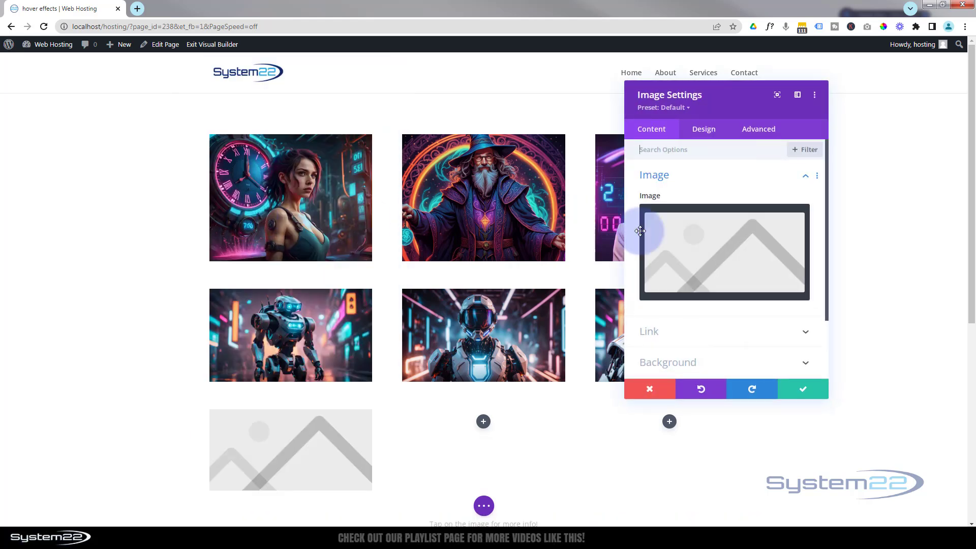
{"action": "left_click", "coordinate": [698, 254]}
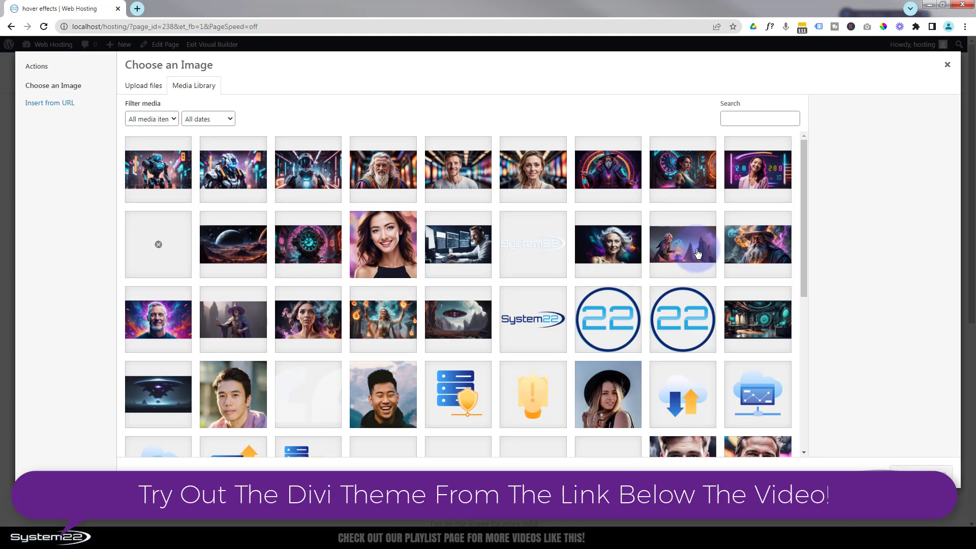
{"action": "left_click", "coordinate": [158, 170]}
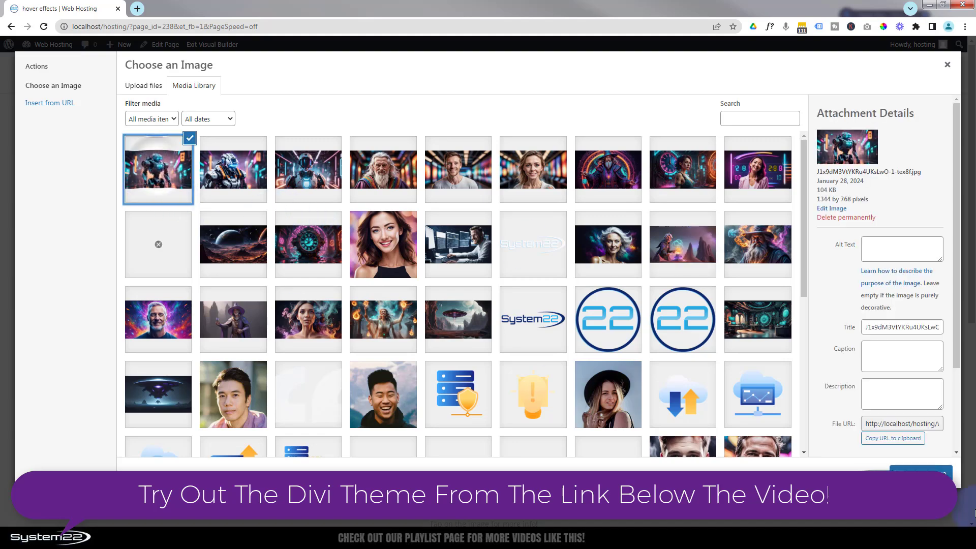
{"action": "left_click", "coordinate": [923, 472]}
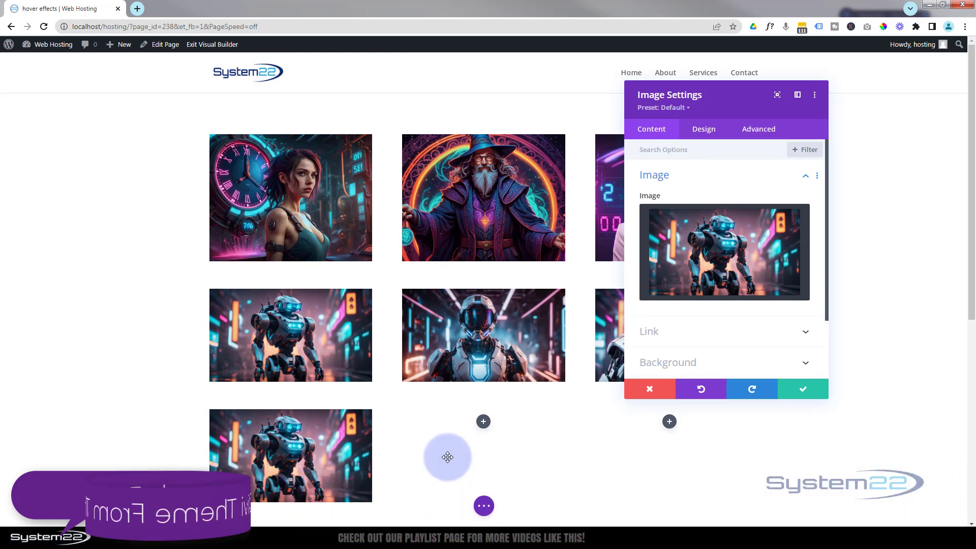
{"action": "left_click", "coordinate": [812, 390]}
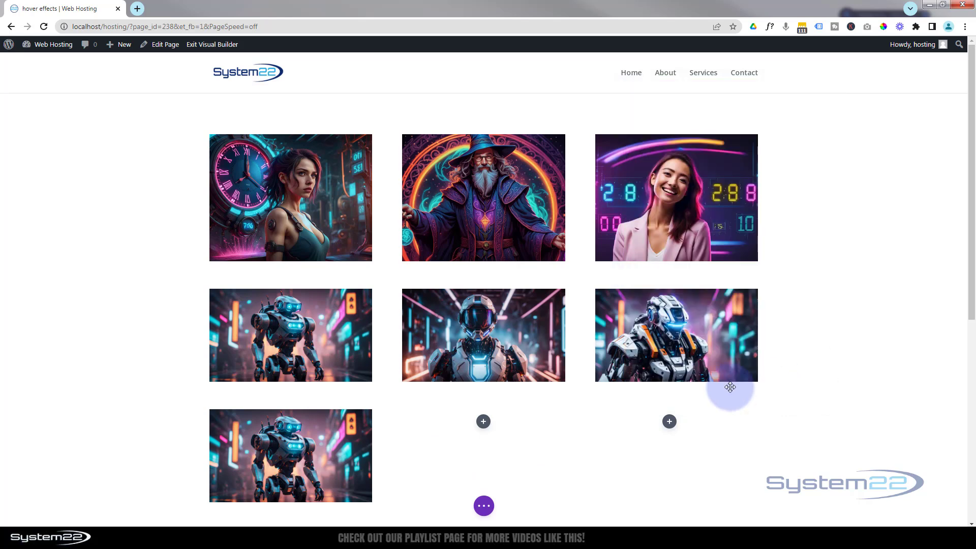
Step: Set the smiling man's portrait from the media library as the background image of the new row's first column
{"action": "mouse_move", "coordinate": [325, 425]}
{"action": "left_click", "coordinate": [234, 408]}
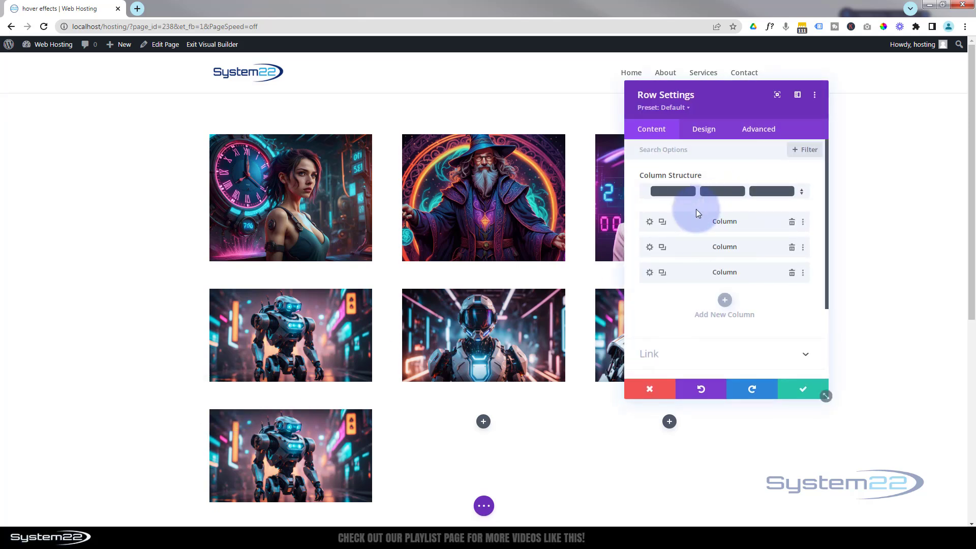
{"action": "left_click", "coordinate": [648, 222]}
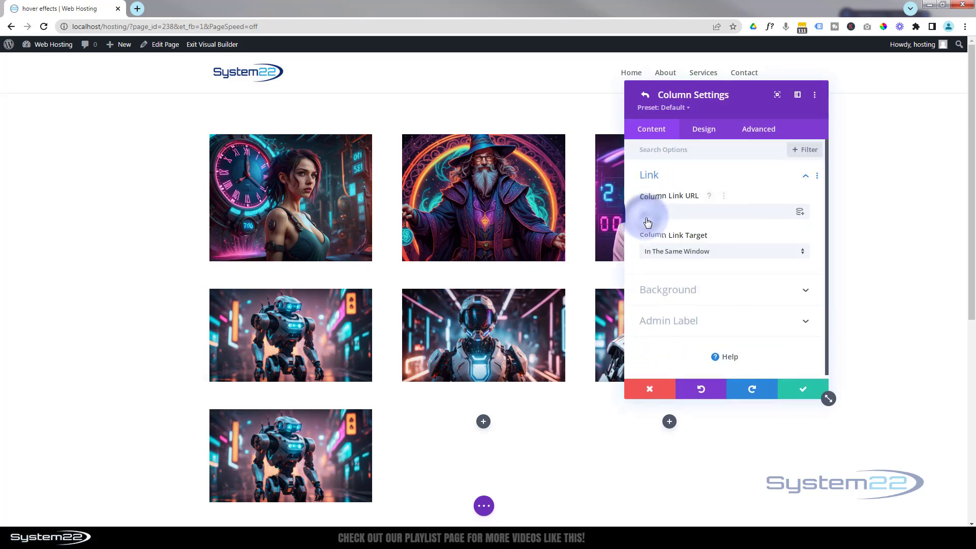
{"action": "left_click", "coordinate": [701, 289]}
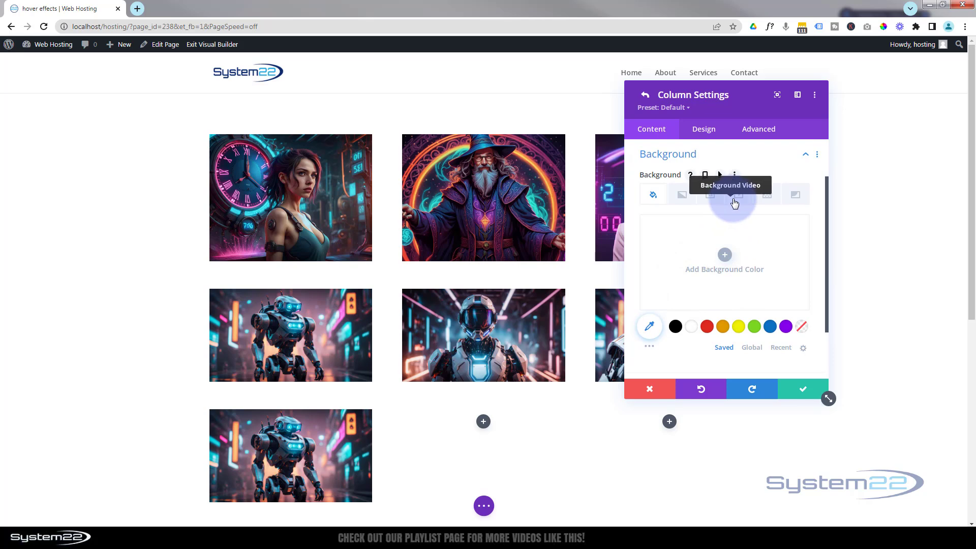
{"action": "left_click", "coordinate": [711, 196]}
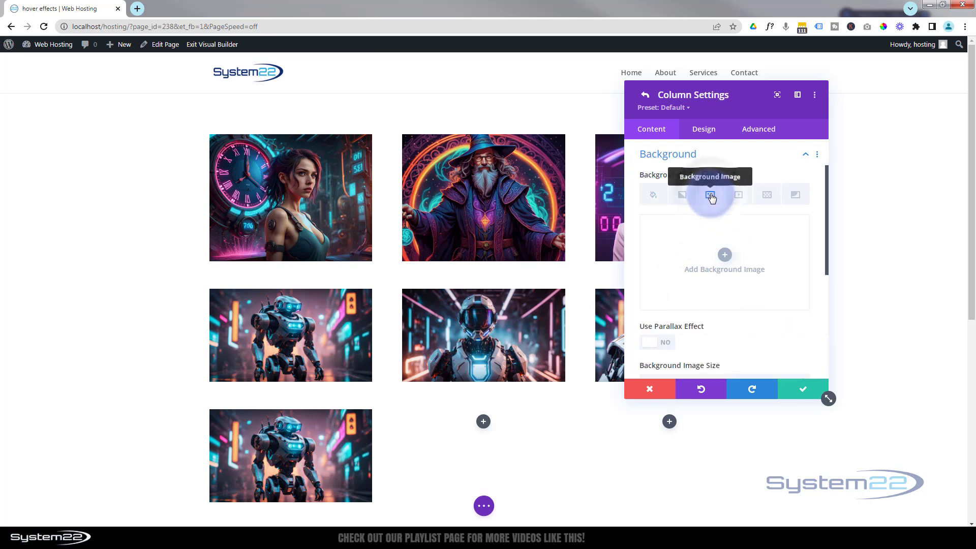
{"action": "left_click", "coordinate": [725, 255]}
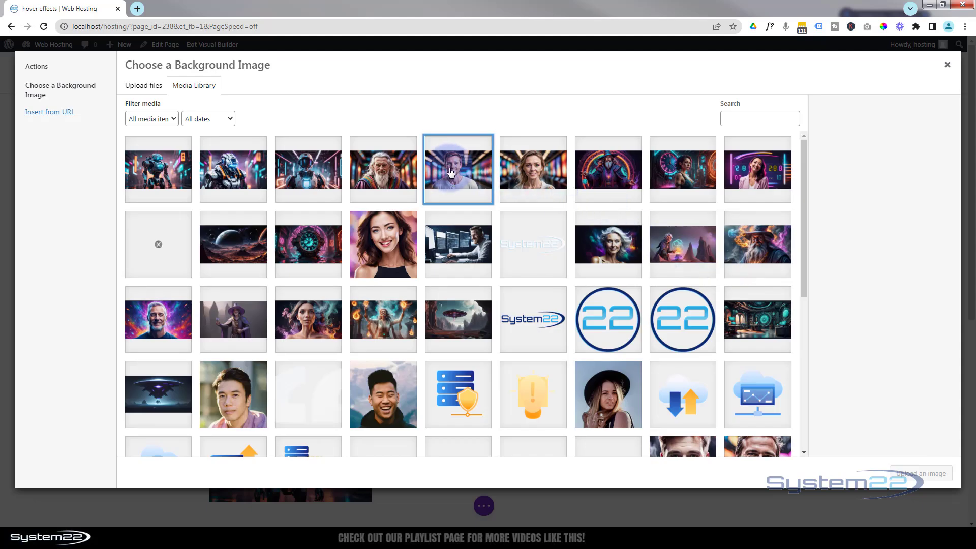
{"action": "left_click", "coordinate": [440, 173]}
{"action": "left_click", "coordinate": [929, 475]}
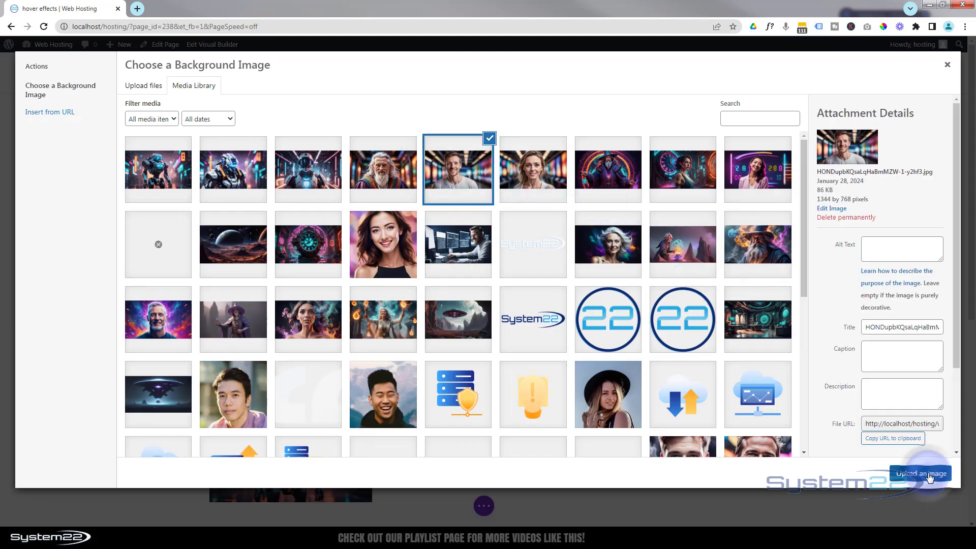
{"action": "left_click", "coordinate": [797, 389]}
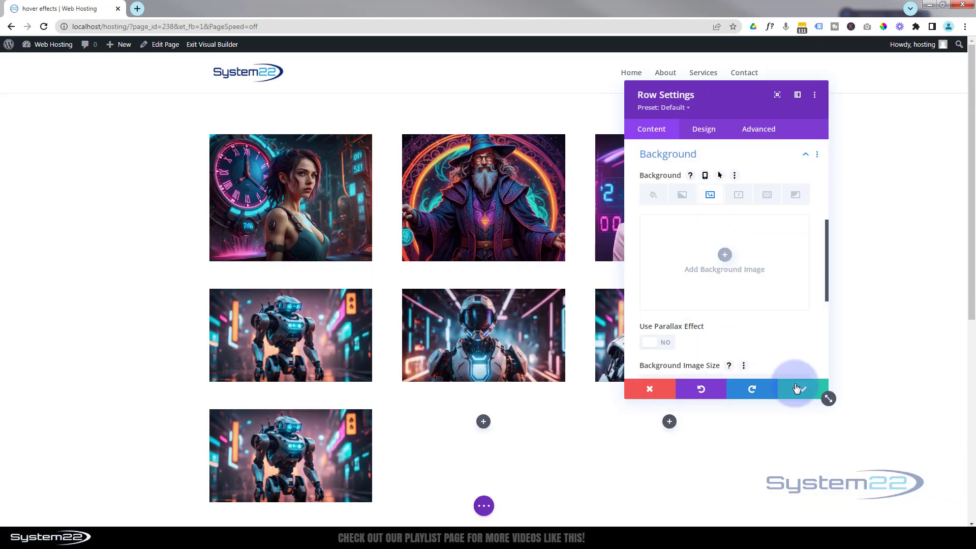
{"action": "left_click", "coordinate": [797, 389]}
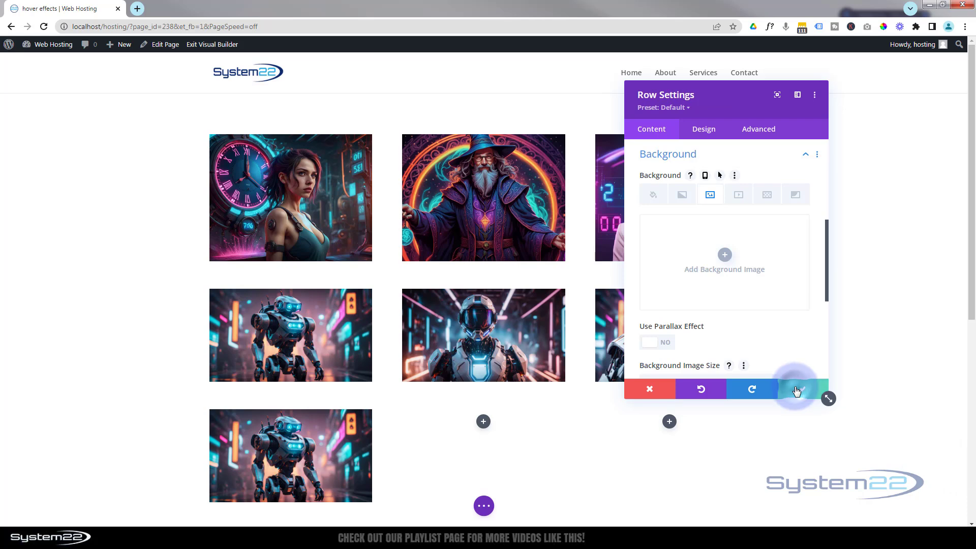
Step: Shift the hue filter of the new row's robot image to 188deg
{"action": "mouse_move", "coordinate": [274, 446]}
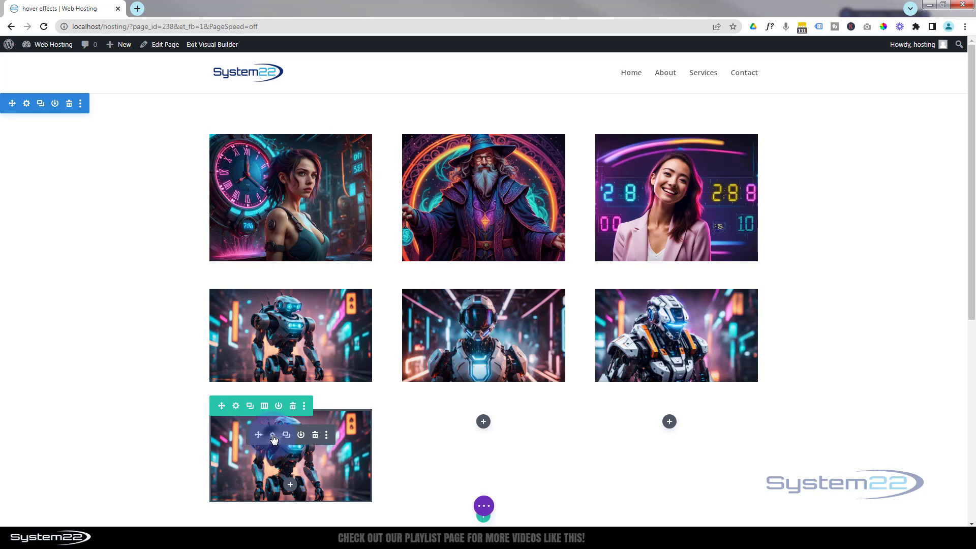
{"action": "left_click", "coordinate": [273, 435]}
{"action": "scroll", "coordinate": [112, 364], "scroll_direction": "down", "scroll_amount": 3}
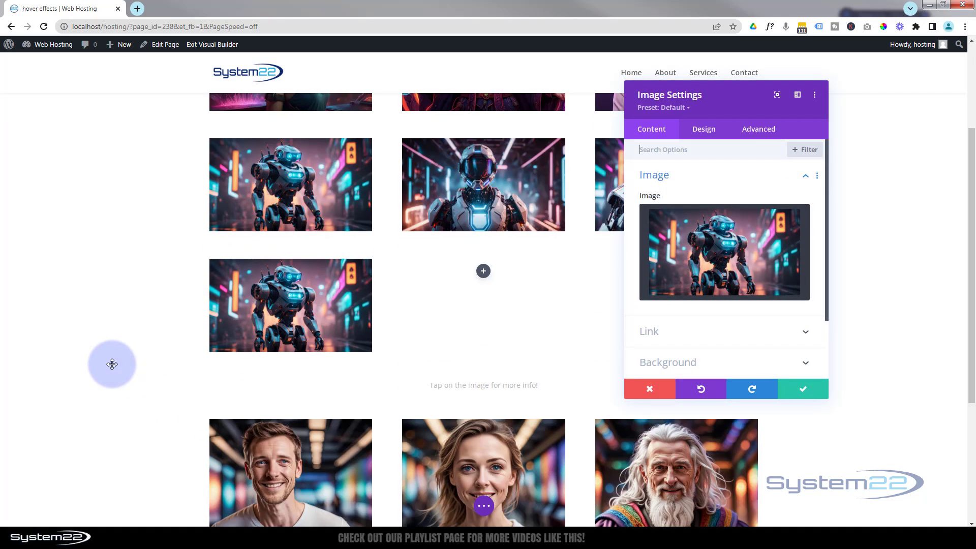
{"action": "scroll", "coordinate": [111, 364], "scroll_direction": "down", "scroll_amount": 2}
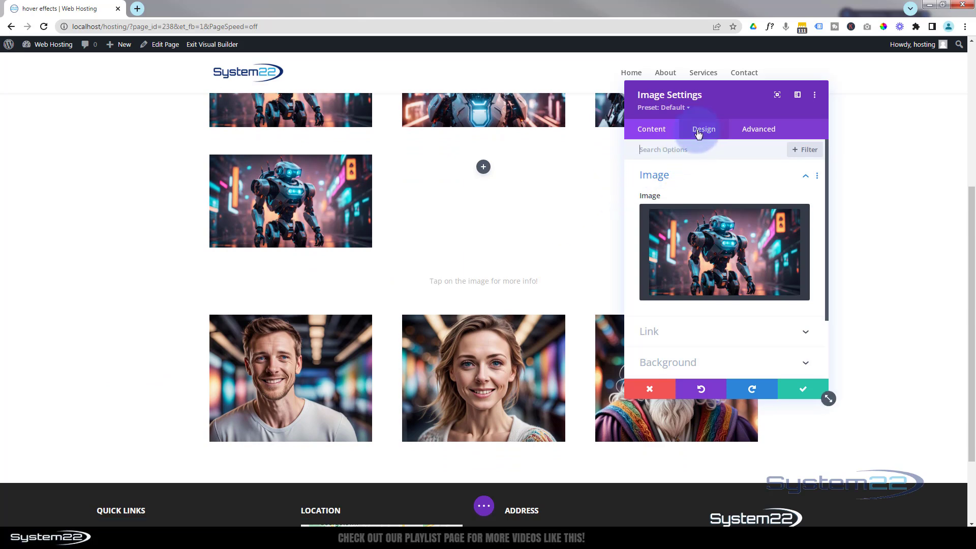
{"action": "left_click", "coordinate": [698, 131]}
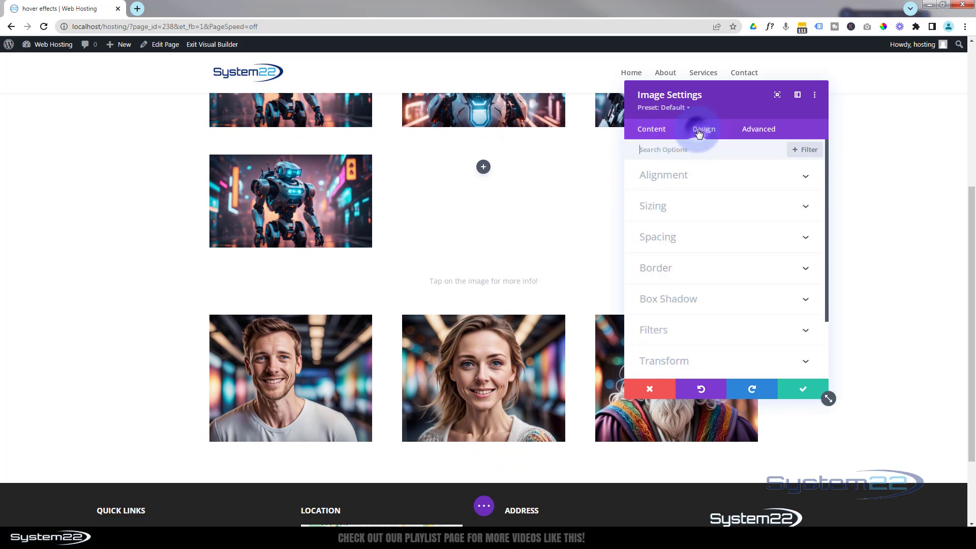
{"action": "left_click", "coordinate": [697, 329]}
{"action": "left_click", "coordinate": [645, 192]}
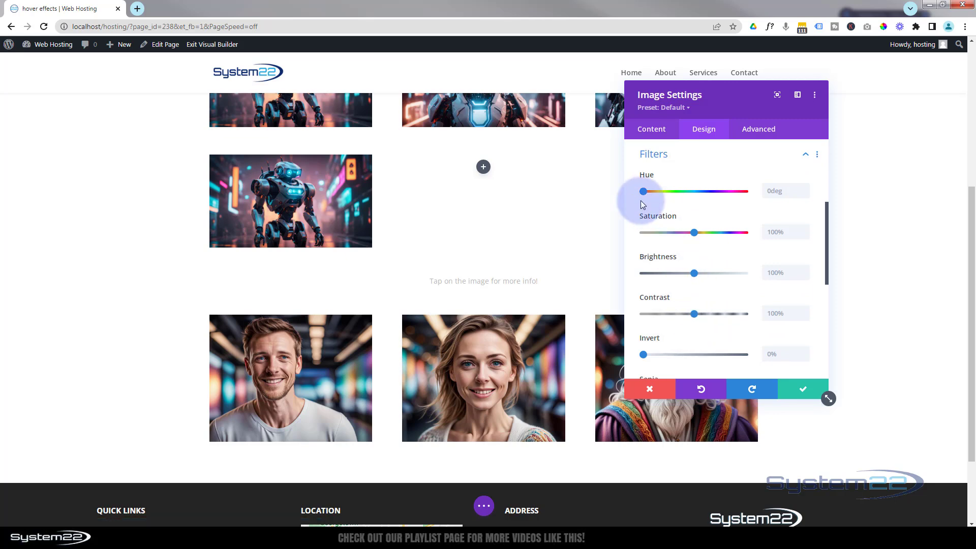
{"action": "left_click_drag", "start_coordinate": [651, 191], "coordinate": [696, 190]}
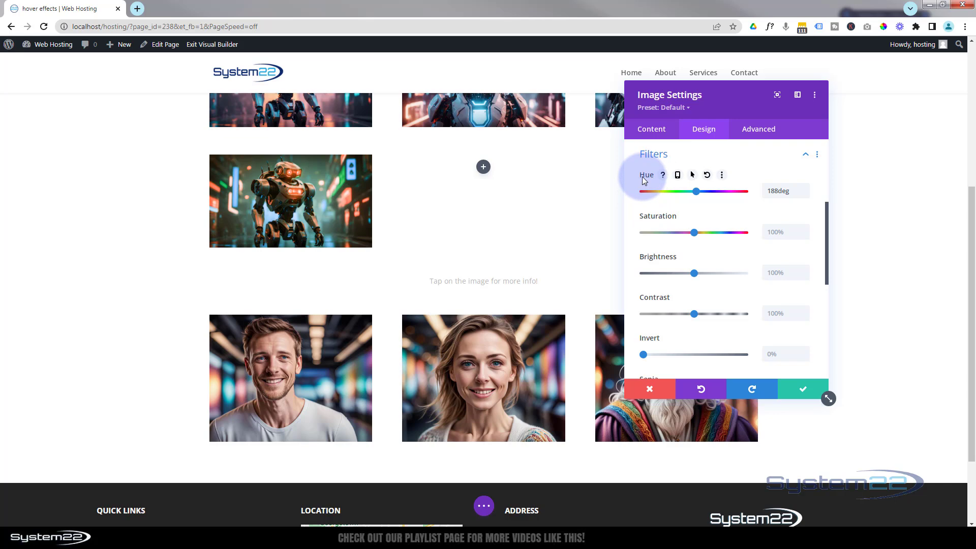
Step: Enable hover values for the robot image's hue filter, with 180deg for desktop and 0deg for hover
{"action": "left_click", "coordinate": [692, 176]}
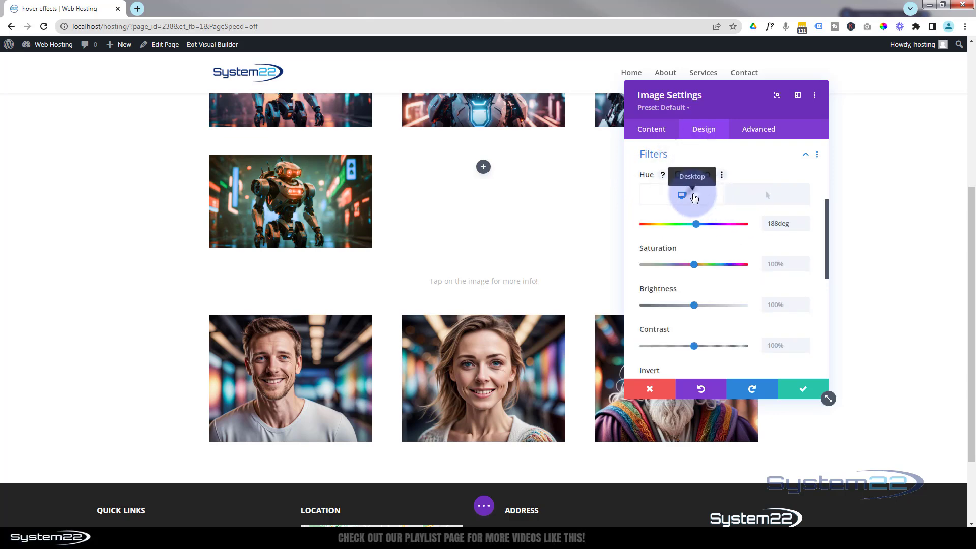
{"action": "left_click", "coordinate": [780, 227]}
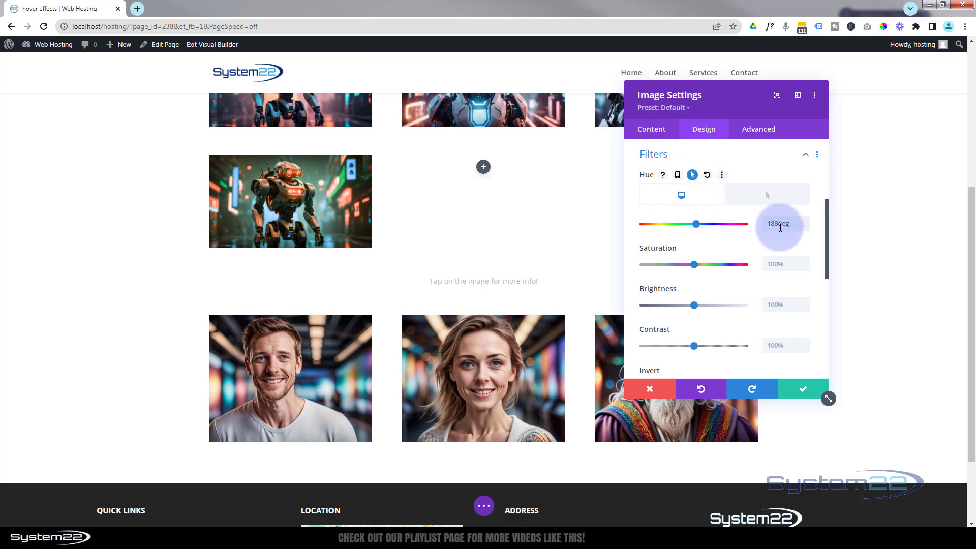
{"action": "left_click", "coordinate": [806, 229]}
{"action": "left_click", "coordinate": [805, 228]}
{"action": "left_click", "coordinate": [805, 228]}
{"action": "left_click", "coordinate": [805, 227]}
{"action": "left_click", "coordinate": [805, 228]}
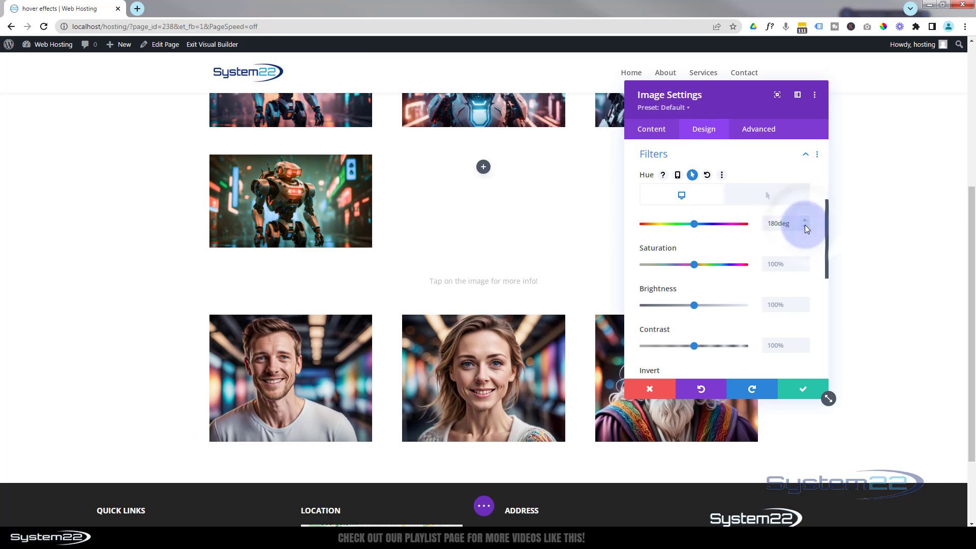
{"action": "left_click", "coordinate": [761, 199]}
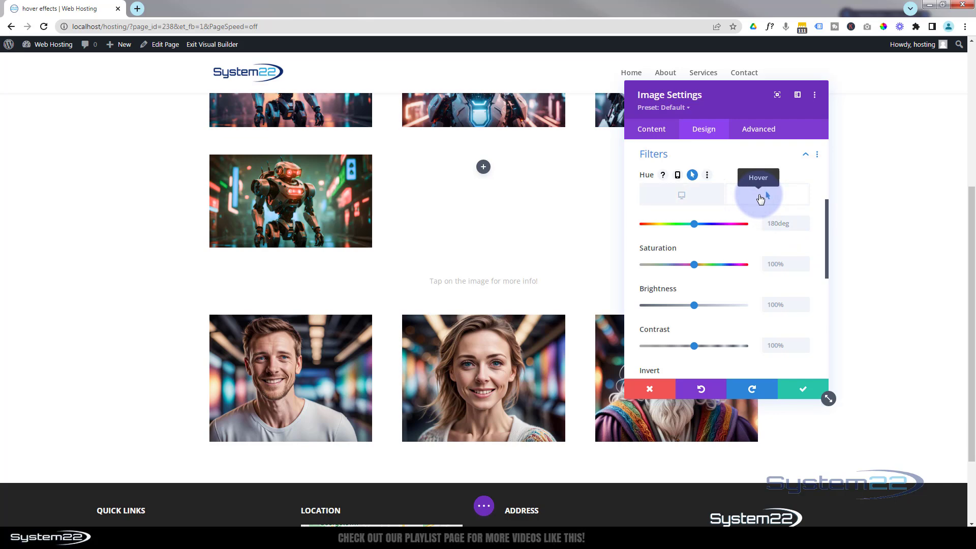
{"action": "left_click_drag", "start_coordinate": [695, 224], "coordinate": [634, 228]}
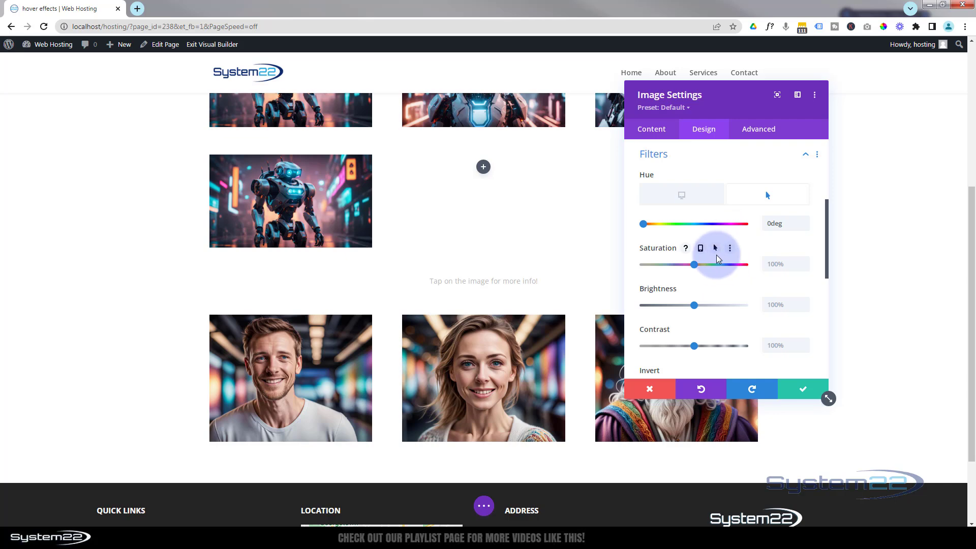
Step: Enable hover values for the robot image's saturation filter, with 200% for desktop and 100% for hover
{"action": "left_click", "coordinate": [715, 248]}
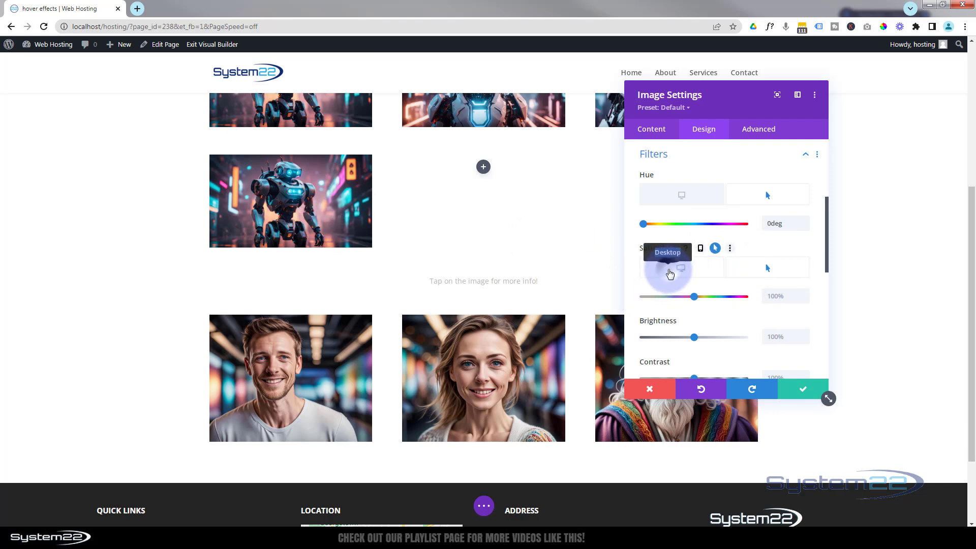
{"action": "left_click", "coordinate": [669, 274]}
{"action": "left_click", "coordinate": [696, 297]}
{"action": "left_click_drag", "start_coordinate": [696, 297], "coordinate": [754, 299]}
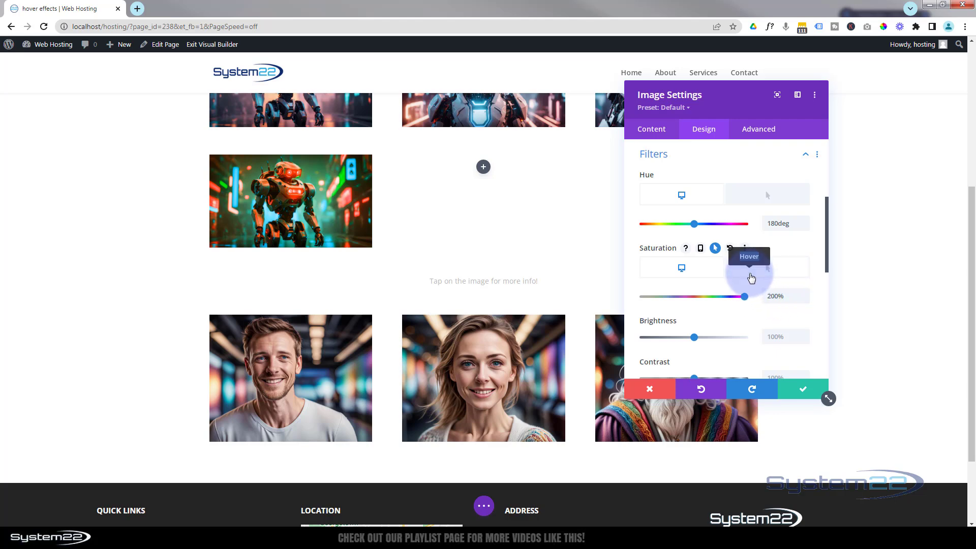
Step: Enable hover values for the robot image's blur filter, with 10px for desktop and 0px for hover
{"action": "scroll", "coordinate": [727, 301], "scroll_direction": "down", "scroll_amount": 2}
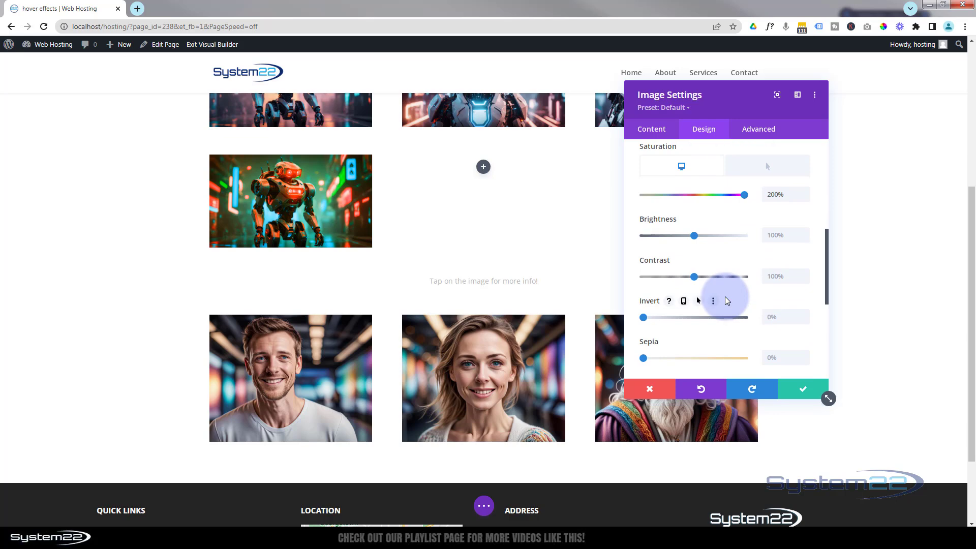
{"action": "scroll", "coordinate": [726, 300], "scroll_direction": "down", "scroll_amount": 1}
{"action": "scroll", "coordinate": [725, 297], "scroll_direction": "down", "scroll_amount": 1}
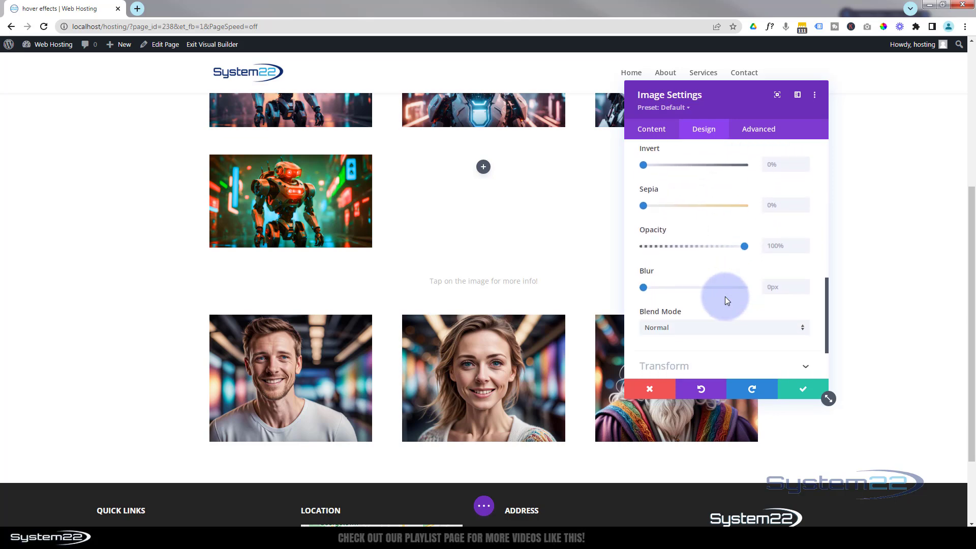
{"action": "mouse_move", "coordinate": [704, 229]}
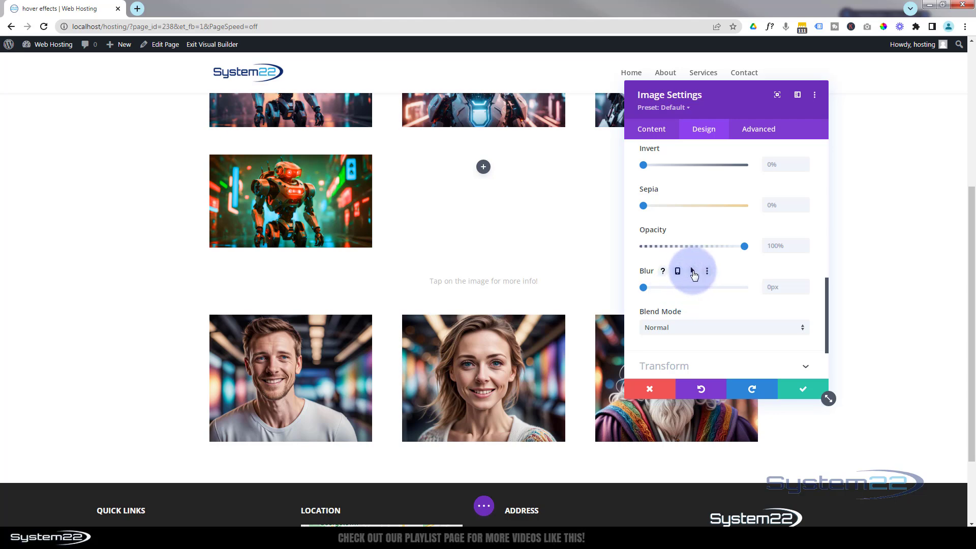
{"action": "left_click", "coordinate": [693, 273]}
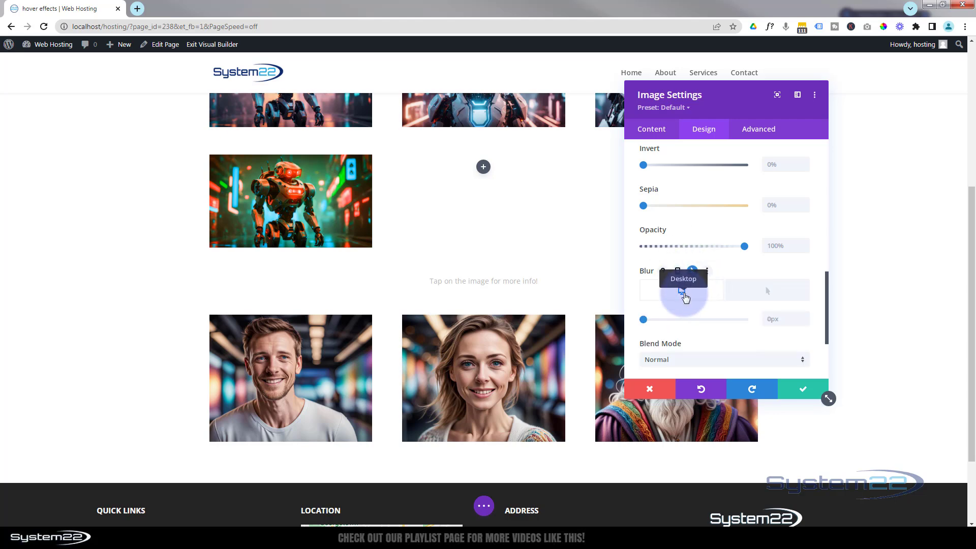
{"action": "left_click_drag", "start_coordinate": [641, 319], "coordinate": [662, 323]}
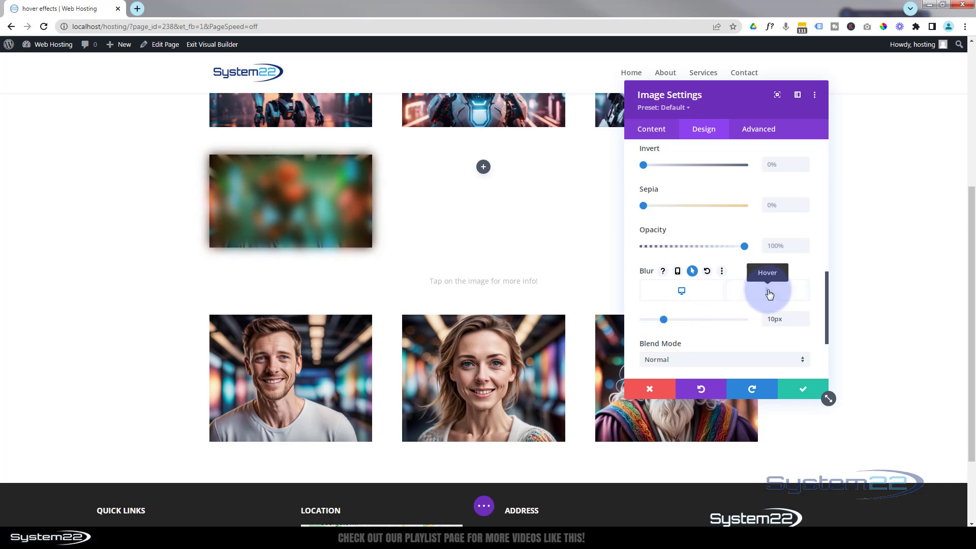
{"action": "left_click", "coordinate": [769, 294]}
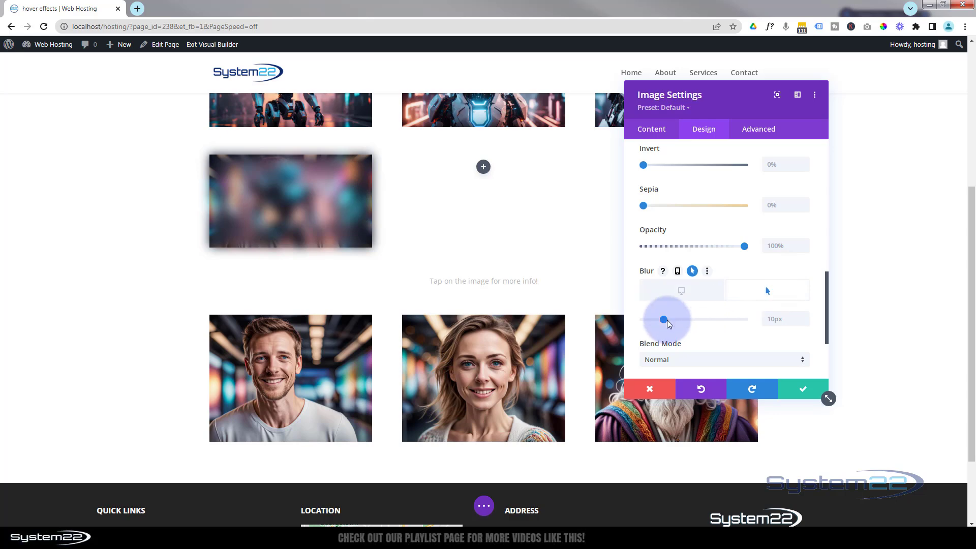
{"action": "left_click_drag", "start_coordinate": [666, 321], "coordinate": [630, 326]}
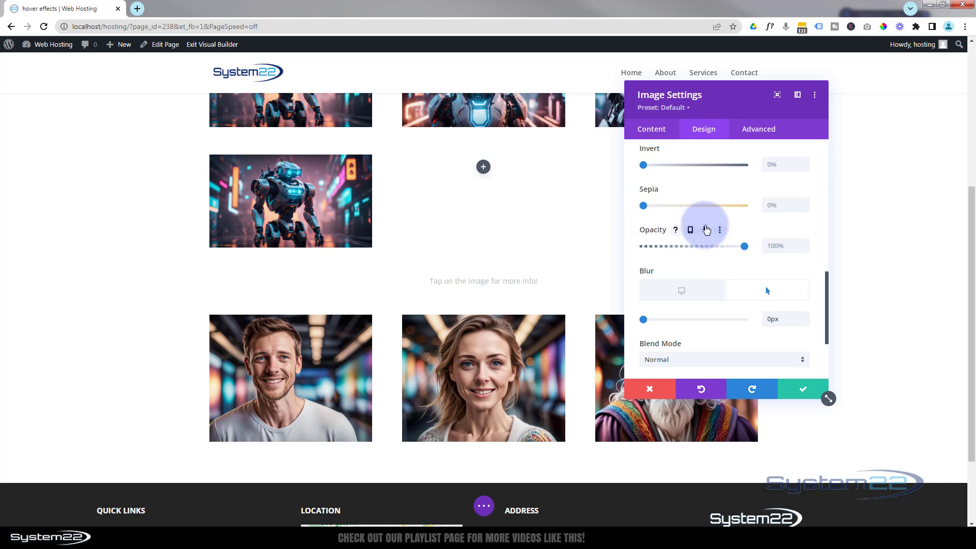
Step: Enable hover values for the robot image's opacity filter, with 0% for desktop and 100% for hover, and compare both states
{"action": "left_click", "coordinate": [706, 231]}
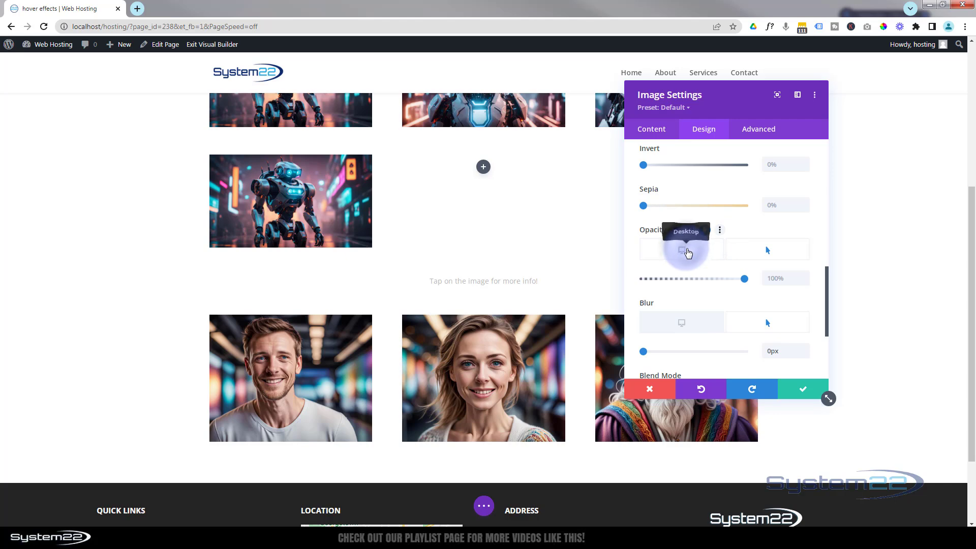
{"action": "left_click", "coordinate": [684, 251]}
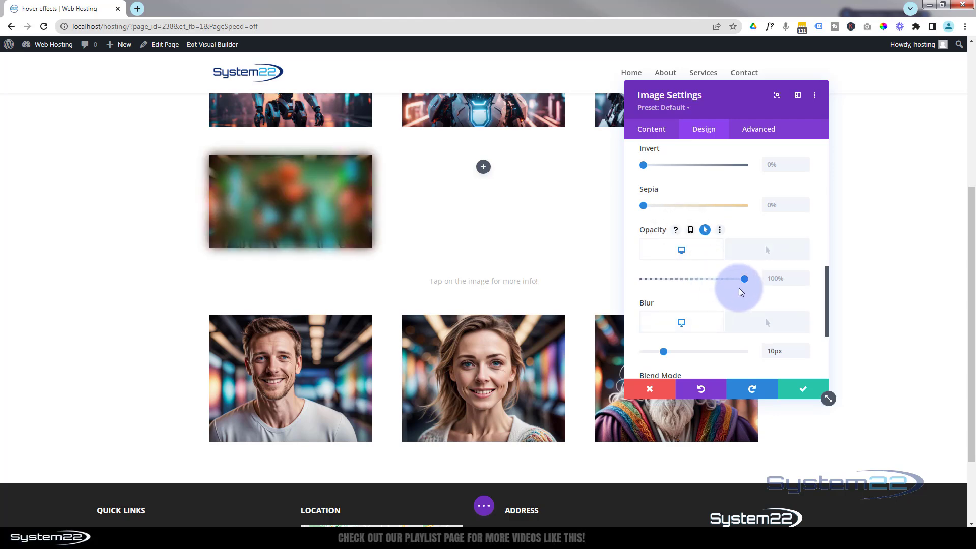
{"action": "left_click_drag", "start_coordinate": [745, 278], "coordinate": [622, 285]}
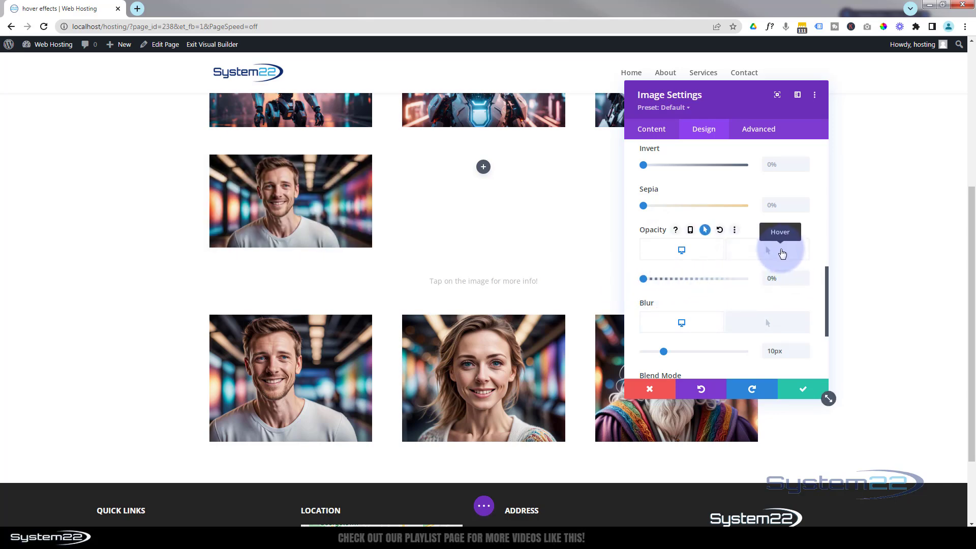
{"action": "left_click", "coordinate": [782, 252]}
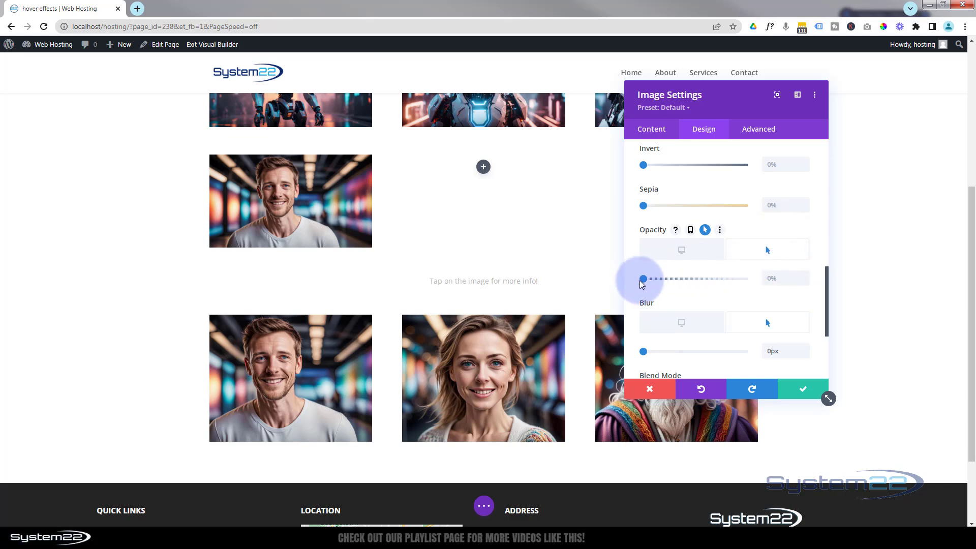
{"action": "left_click_drag", "start_coordinate": [643, 282], "coordinate": [746, 285]}
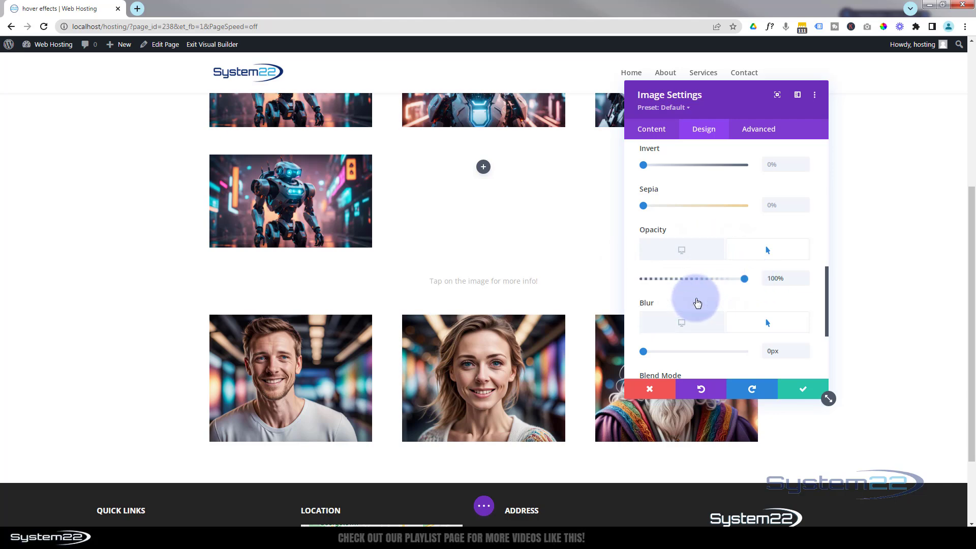
{"action": "scroll", "coordinate": [694, 300], "scroll_direction": "up", "scroll_amount": 3}
{"action": "scroll", "coordinate": [695, 300], "scroll_direction": "up", "scroll_amount": 3}
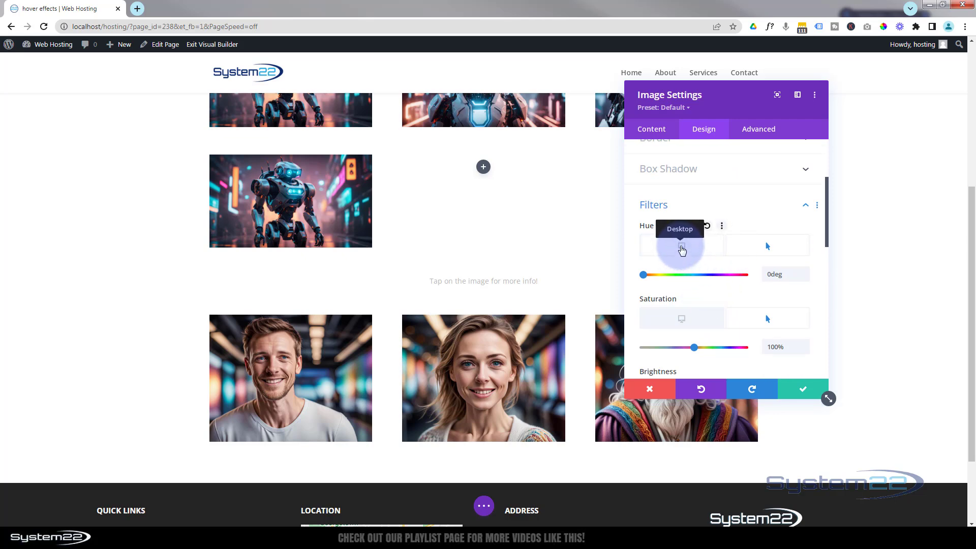
{"action": "left_click", "coordinate": [682, 249]}
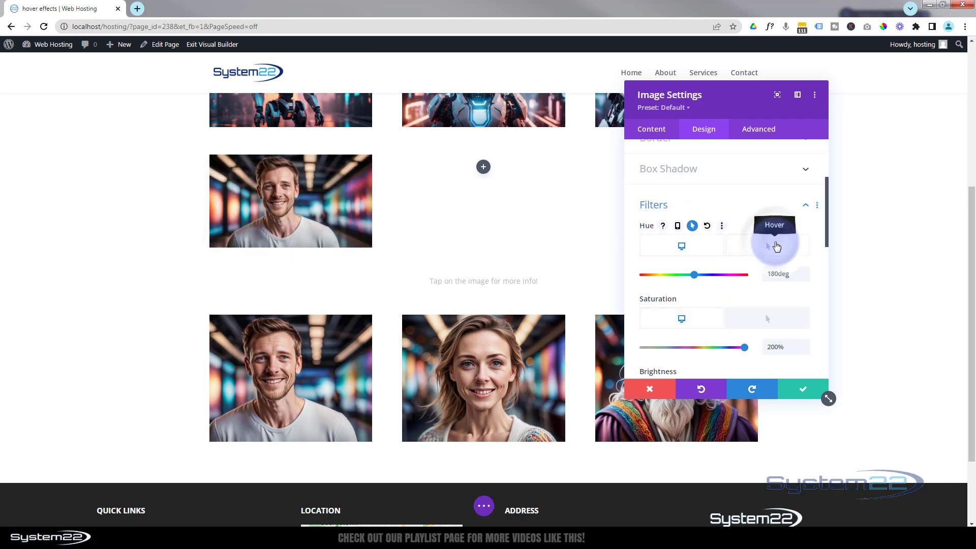
{"action": "left_click", "coordinate": [777, 247]}
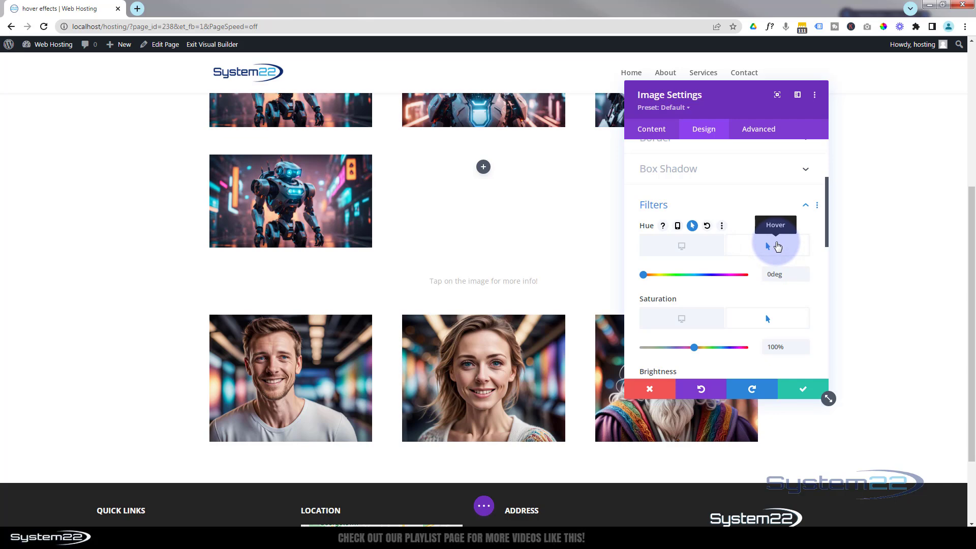
Step: Set the robot image's transition duration to 5000ms and its speed curve to Ease-In-Out
{"action": "left_click", "coordinate": [760, 130]}
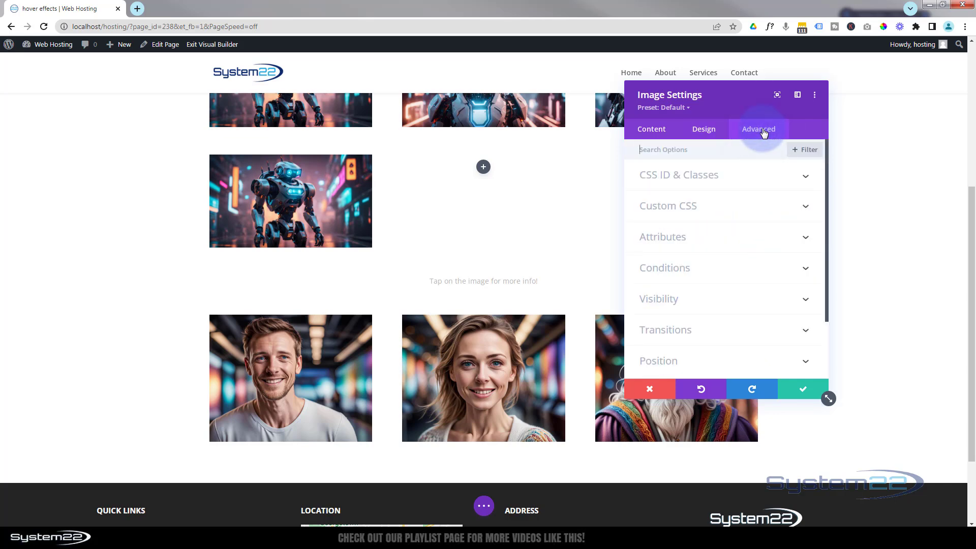
{"action": "left_click", "coordinate": [750, 331]}
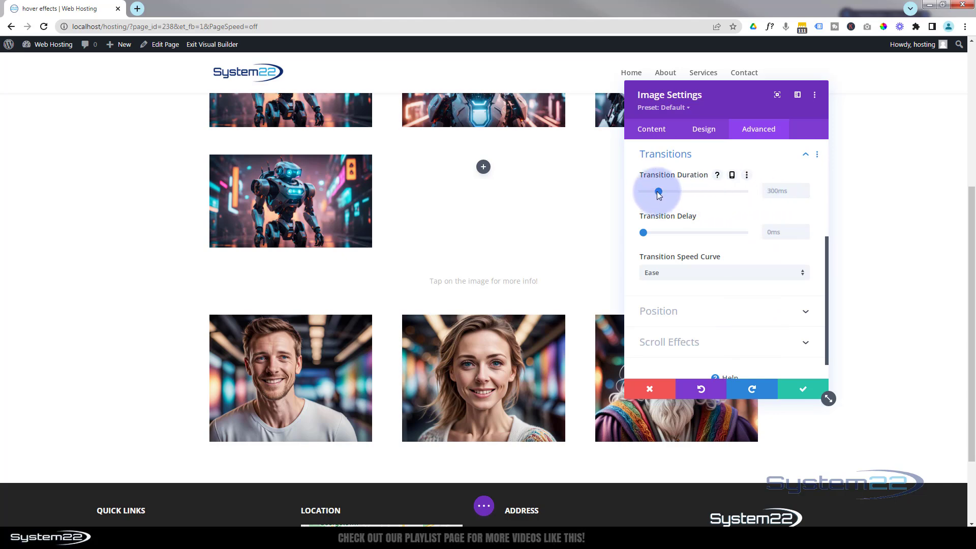
{"action": "left_click_drag", "start_coordinate": [659, 192], "coordinate": [760, 192]}
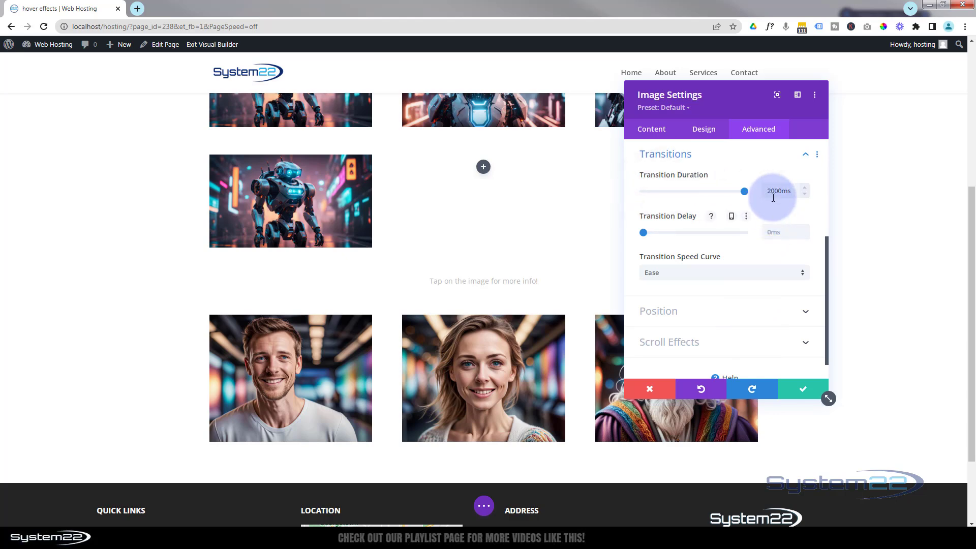
{"action": "left_click", "coordinate": [770, 191]}
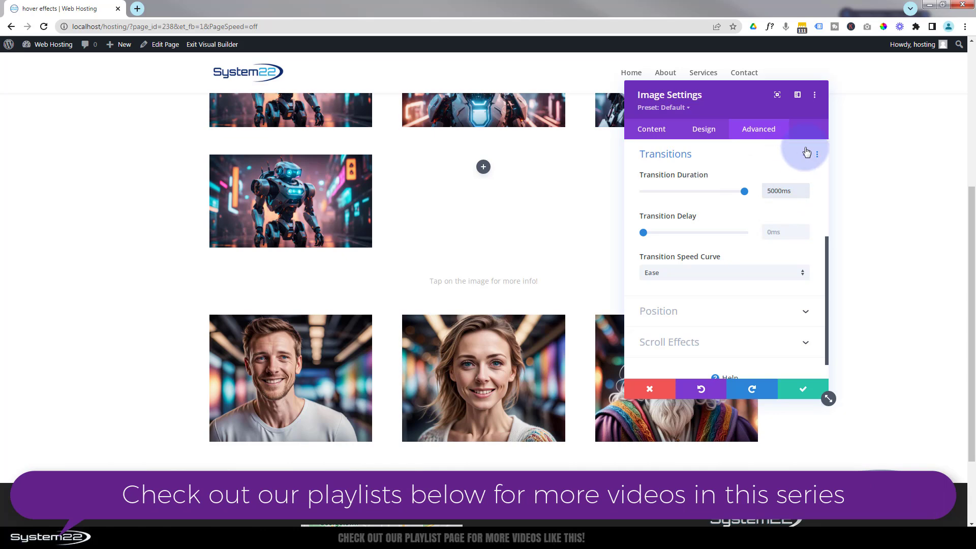
{"action": "left_click", "coordinate": [692, 273]}
{"action": "left_click", "coordinate": [686, 284]}
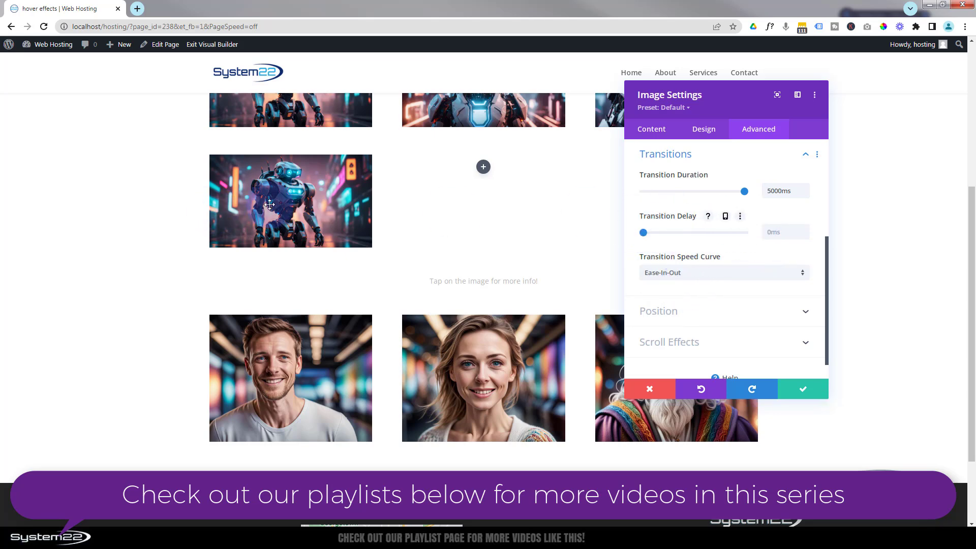
{"action": "left_click", "coordinate": [785, 196]}
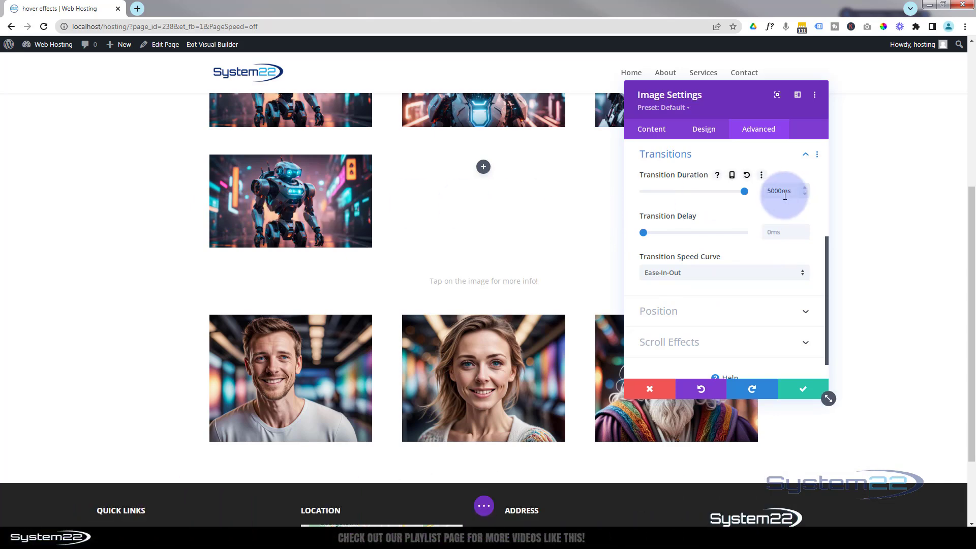
Step: Preview the robot image's transition by switching its margin setting between desktop and hover states, and save the image settings
{"action": "left_click", "coordinate": [703, 130]}
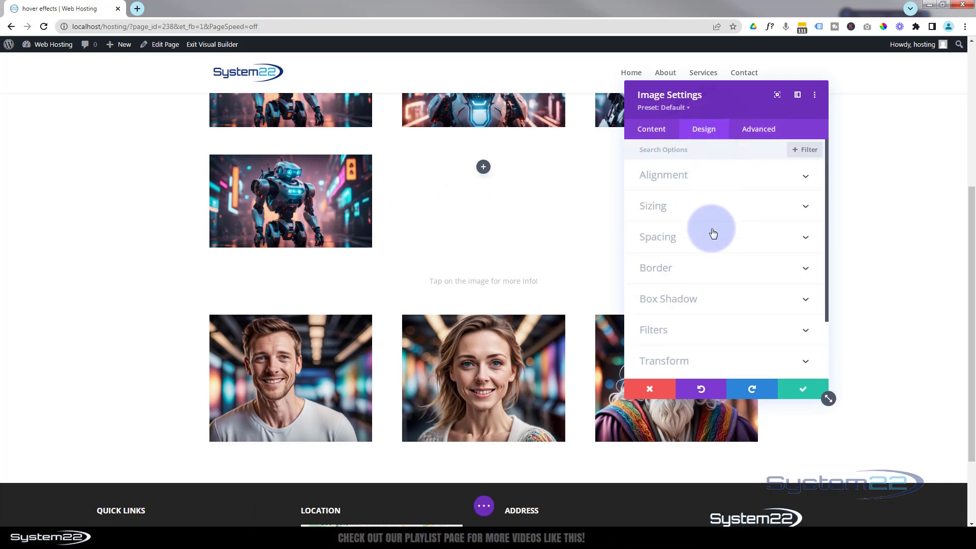
{"action": "left_click", "coordinate": [712, 237]}
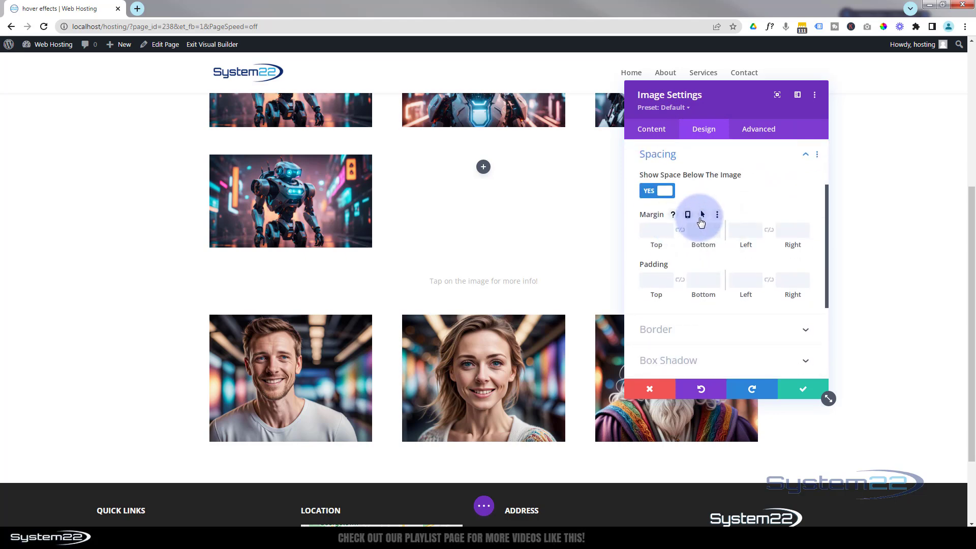
{"action": "left_click", "coordinate": [702, 214]}
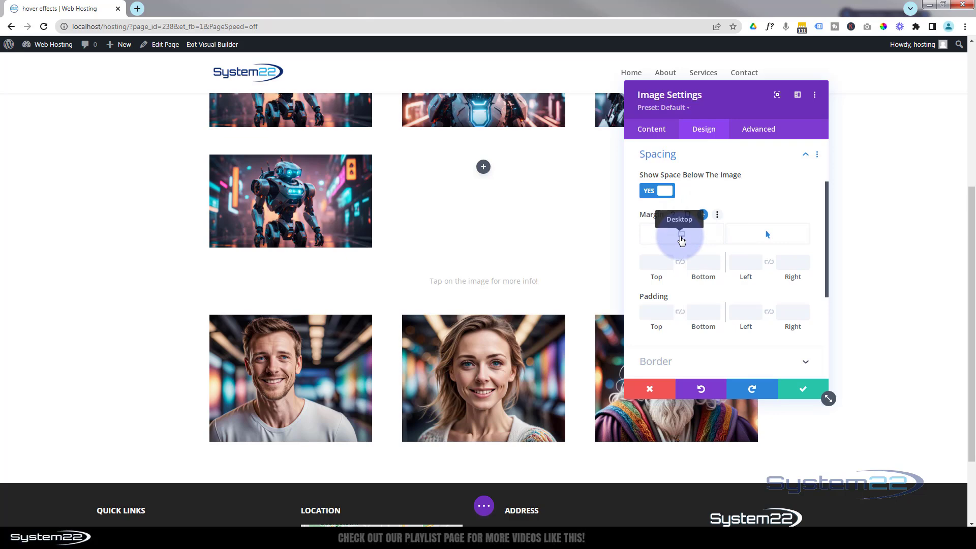
{"action": "left_click", "coordinate": [682, 236]}
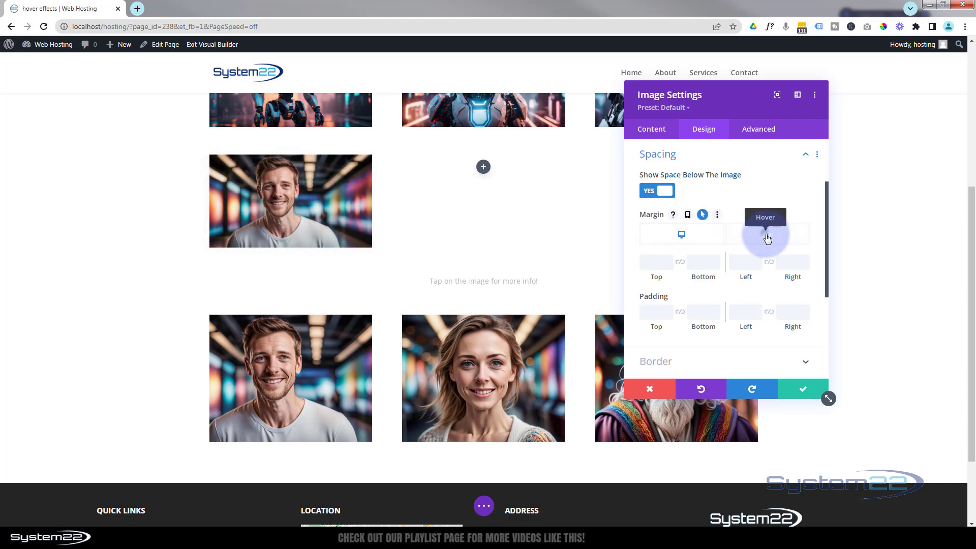
{"action": "left_click", "coordinate": [767, 236]}
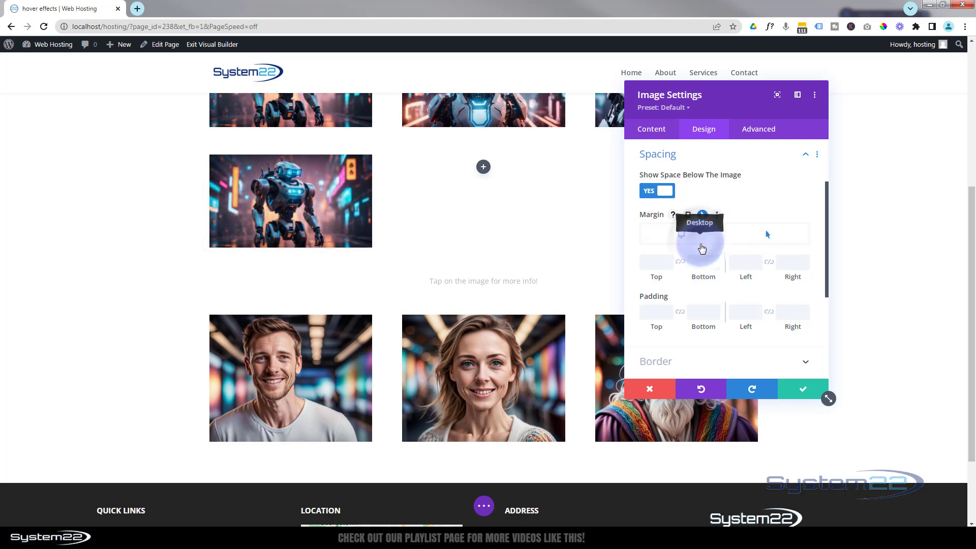
{"action": "left_click", "coordinate": [701, 245]}
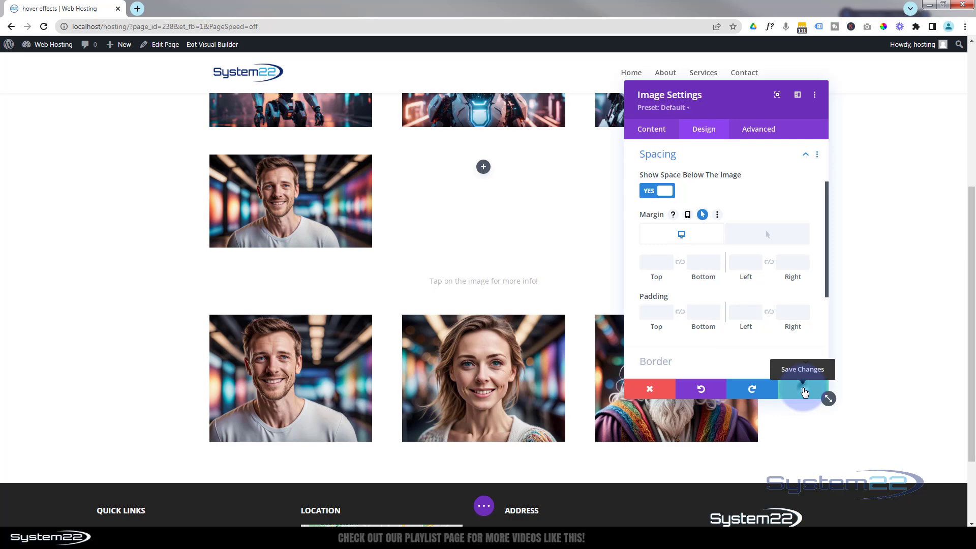
{"action": "left_click", "coordinate": [804, 391]}
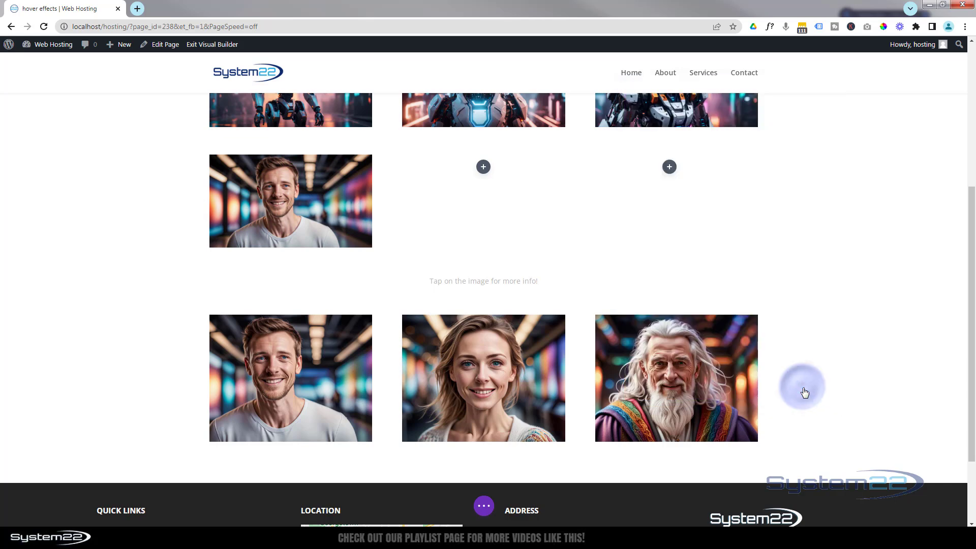
Step: Add an Image module to the new row's second column, using the smiling woman's portrait from the media library
{"action": "left_click", "coordinate": [484, 169]}
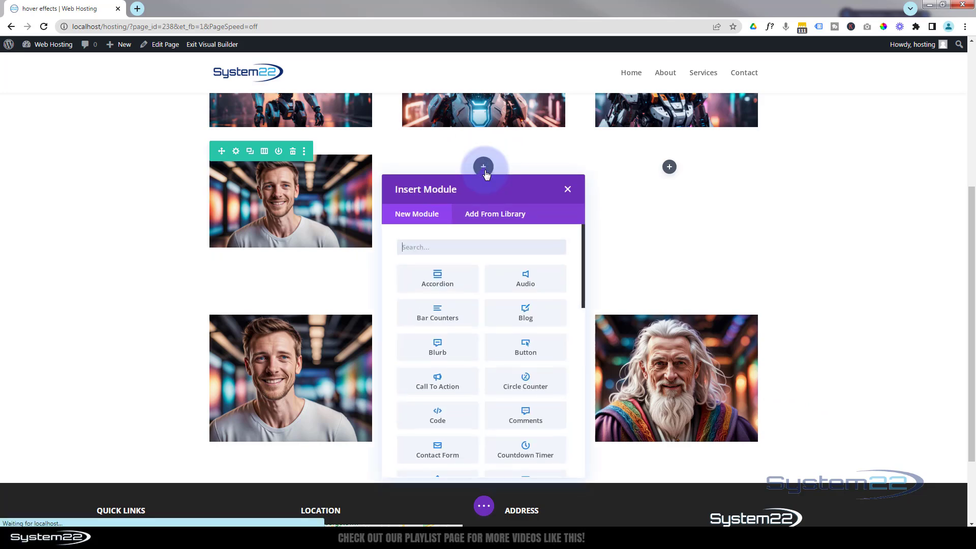
{"action": "scroll", "coordinate": [465, 294], "scroll_direction": "down", "scroll_amount": 6}
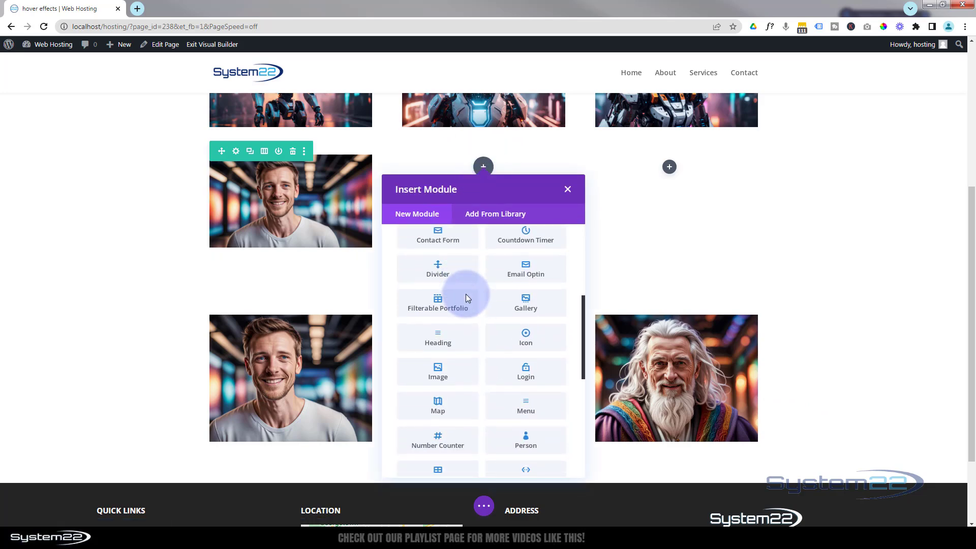
{"action": "left_click", "coordinate": [463, 288]}
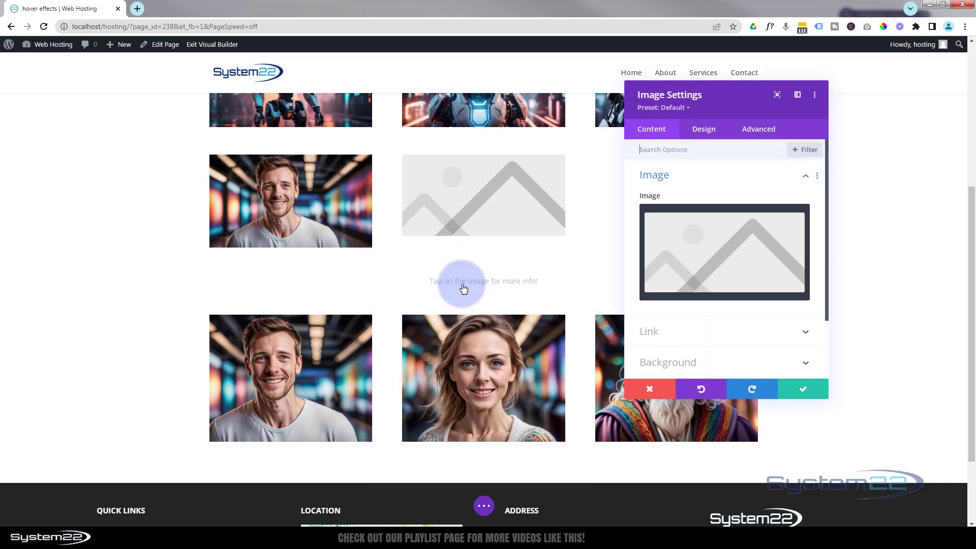
{"action": "left_click", "coordinate": [717, 258]}
{"action": "left_click", "coordinate": [548, 180]}
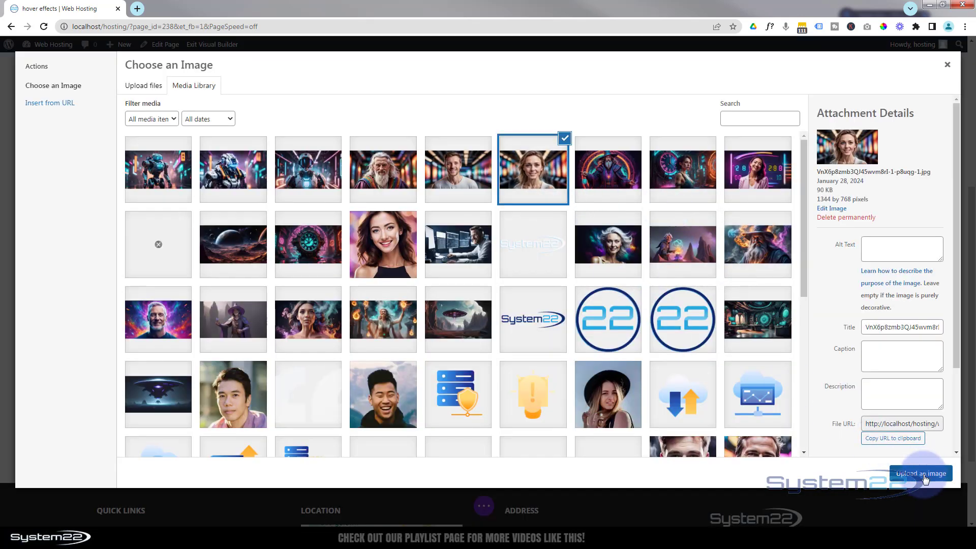
{"action": "left_click", "coordinate": [922, 474]}
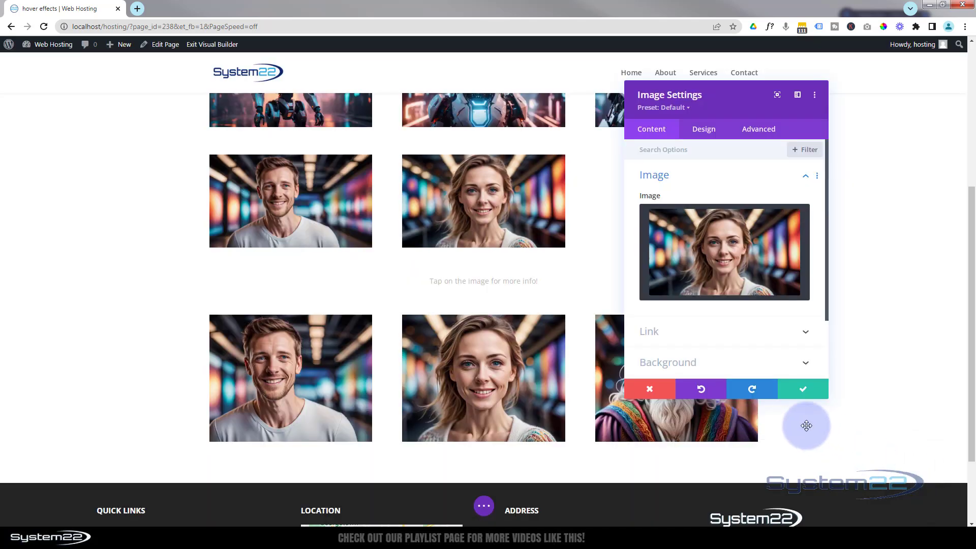
Step: Save the woman's image settings and set the armored robot picture from the media library as the second column's background image
{"action": "left_click", "coordinate": [822, 393]}
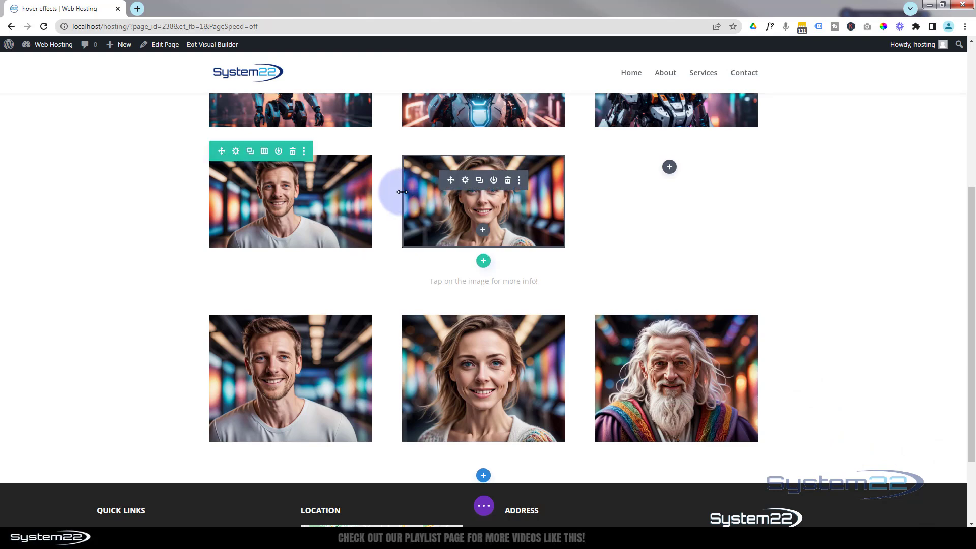
{"action": "left_click", "coordinate": [236, 152]}
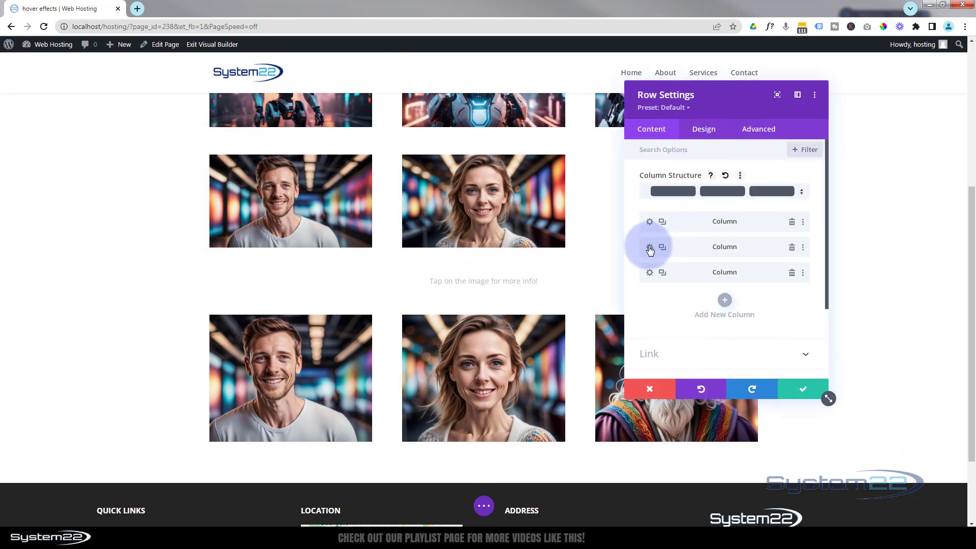
{"action": "left_click", "coordinate": [649, 248]}
{"action": "left_click", "coordinate": [675, 285]}
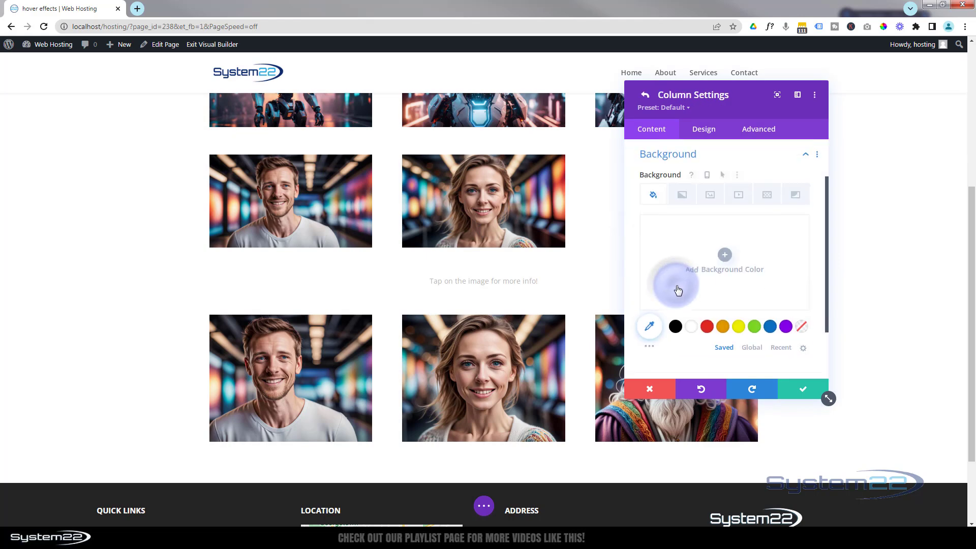
{"action": "left_click", "coordinate": [711, 195]}
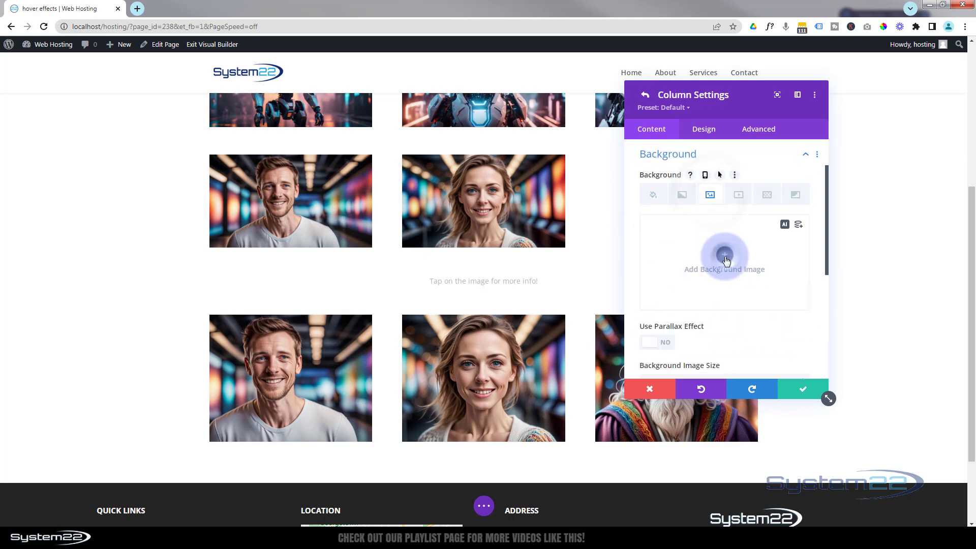
{"action": "left_click", "coordinate": [725, 255]}
{"action": "left_click", "coordinate": [307, 170]}
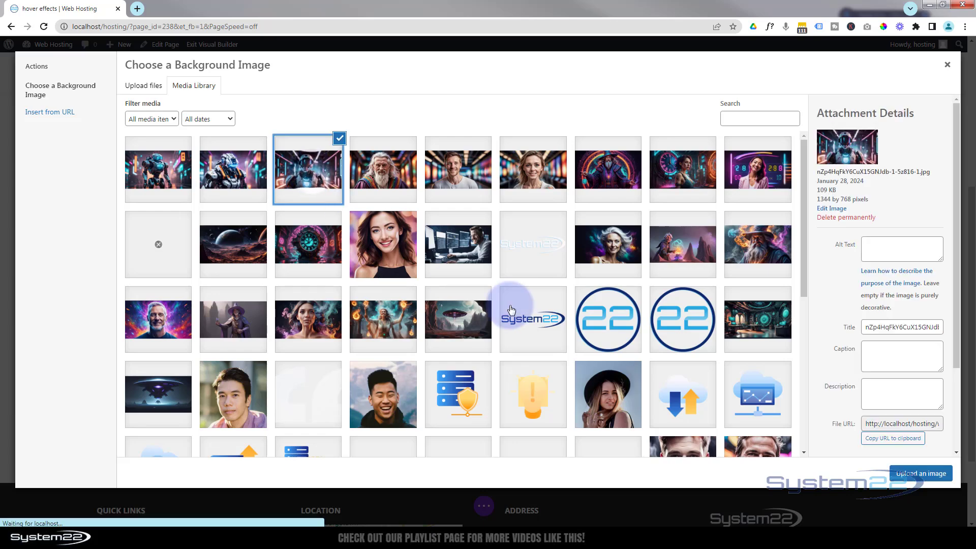
{"action": "left_click", "coordinate": [922, 474]}
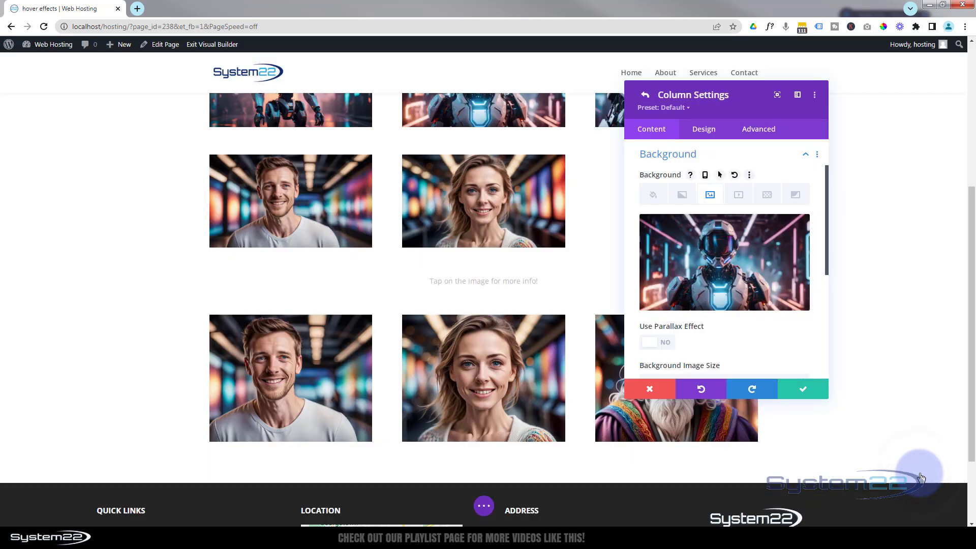
Step: Set the second column's horizontal and vertical overflow to Hidden, and save the column and row settings
{"action": "left_click", "coordinate": [759, 130]}
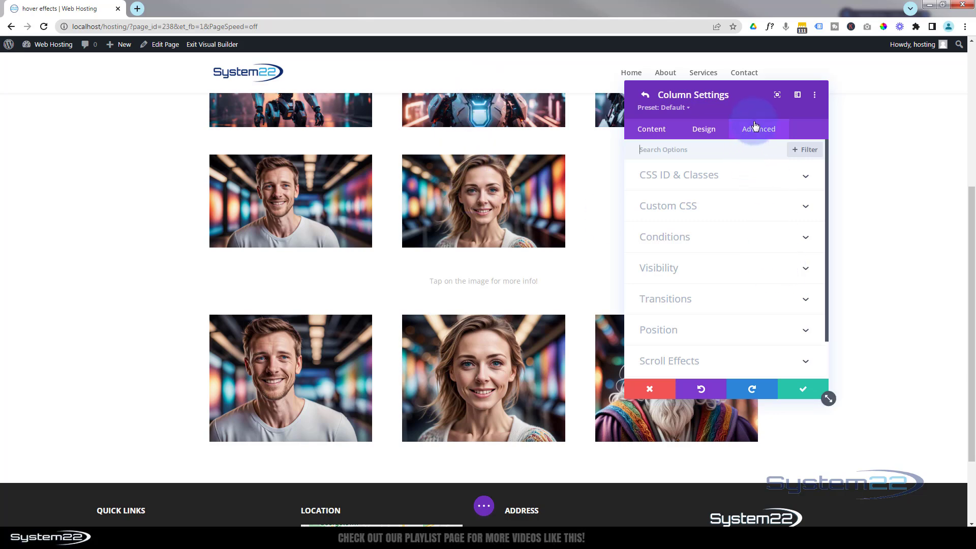
{"action": "left_click", "coordinate": [746, 271]}
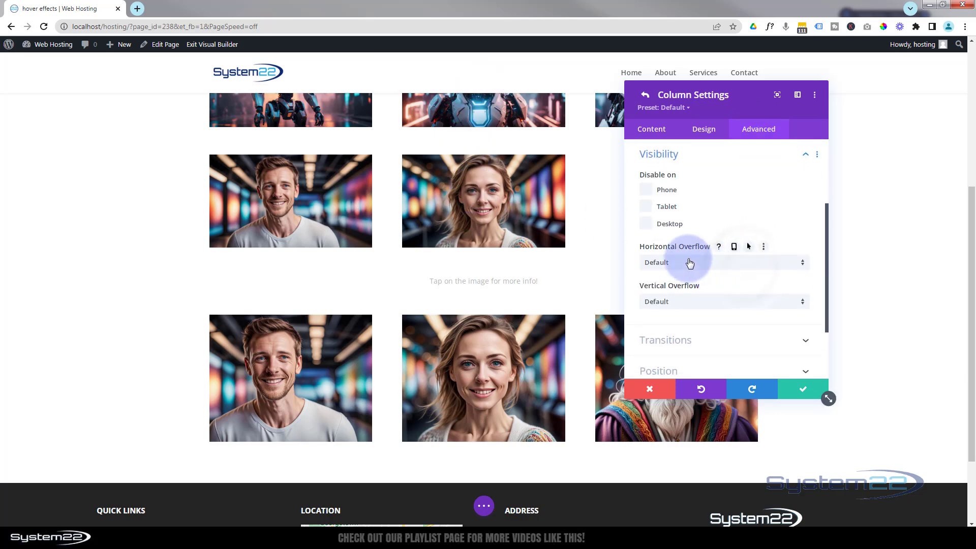
{"action": "left_click", "coordinate": [715, 264]}
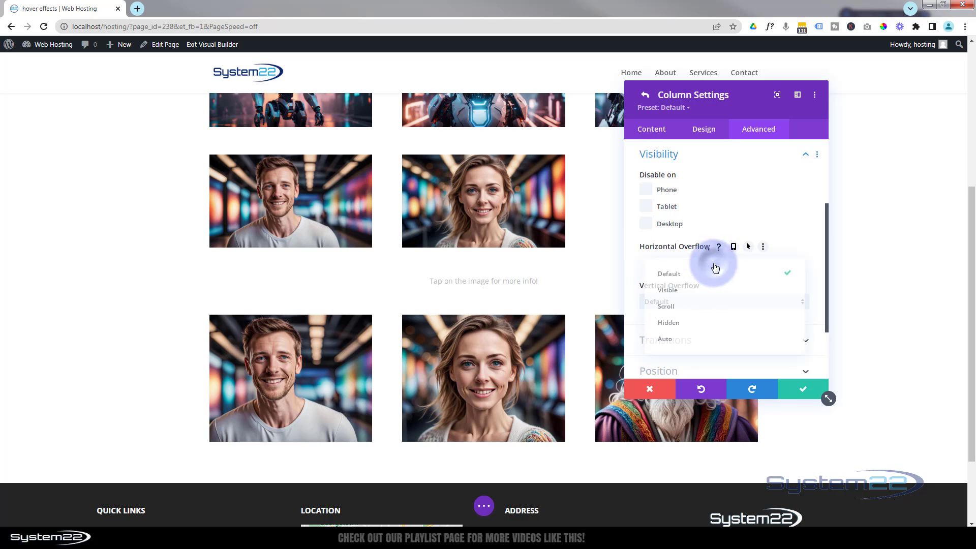
{"action": "left_click", "coordinate": [700, 327]}
{"action": "left_click", "coordinate": [702, 306]}
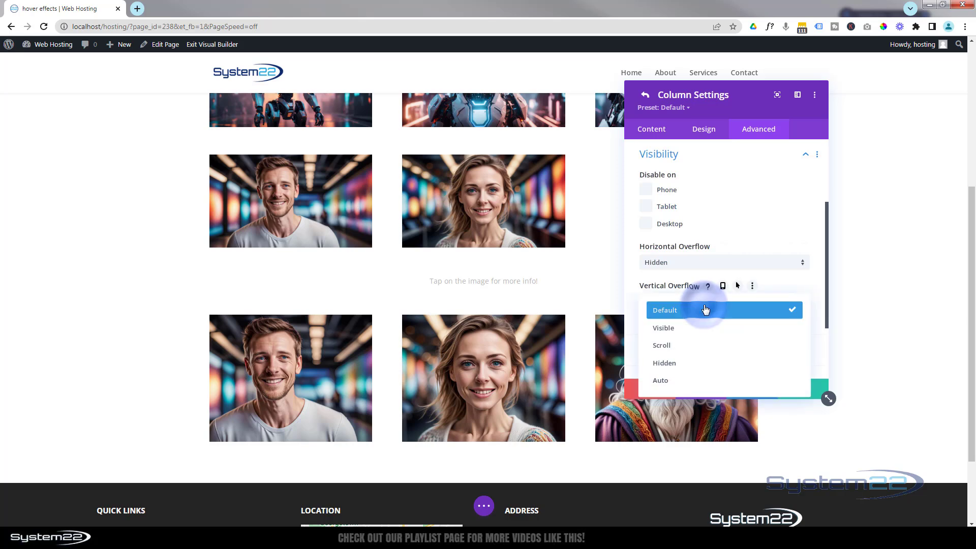
{"action": "left_click", "coordinate": [702, 362]}
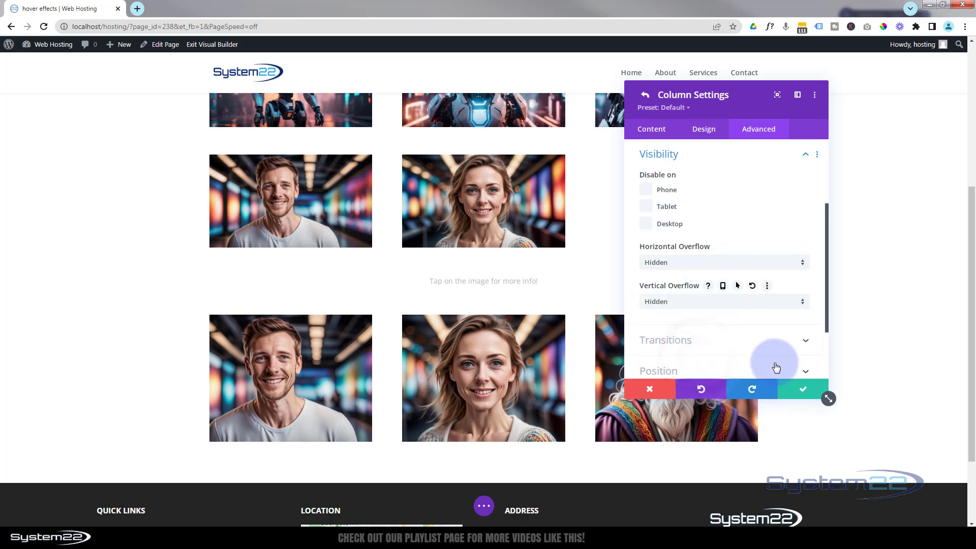
{"action": "left_click", "coordinate": [801, 392]}
{"action": "left_click", "coordinate": [800, 392]}
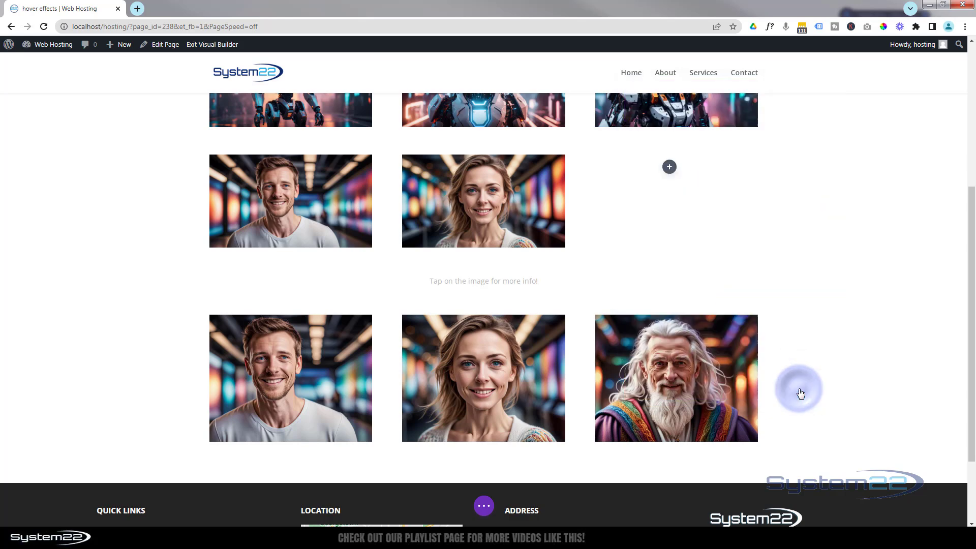
Step: Clear the title text in the woman's image attributes
{"action": "mouse_move", "coordinate": [483, 214]}
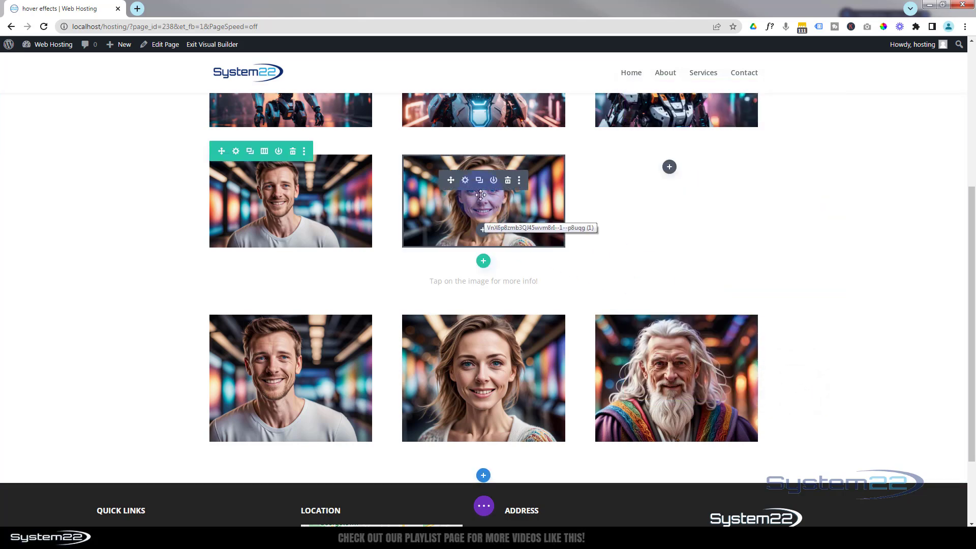
{"action": "left_click", "coordinate": [466, 181]}
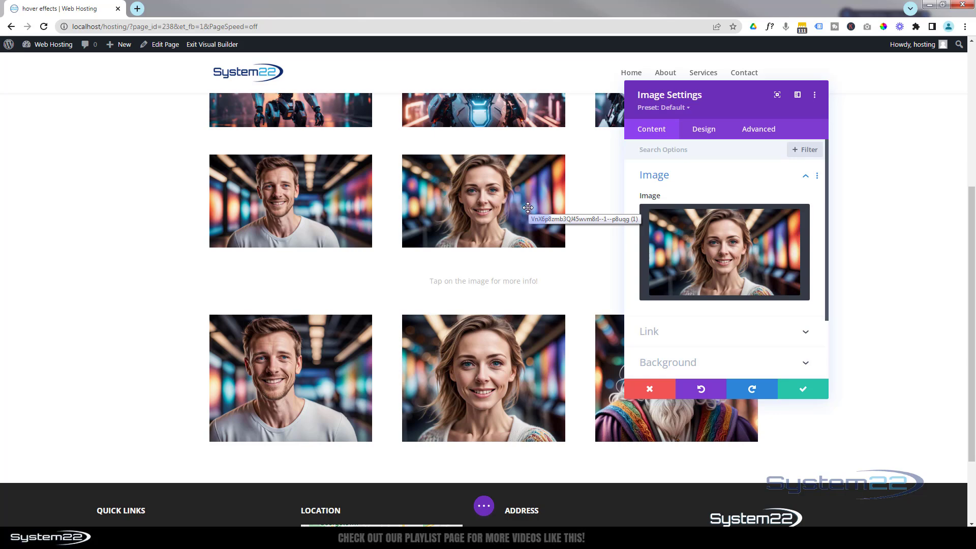
{"action": "left_click", "coordinate": [764, 132]}
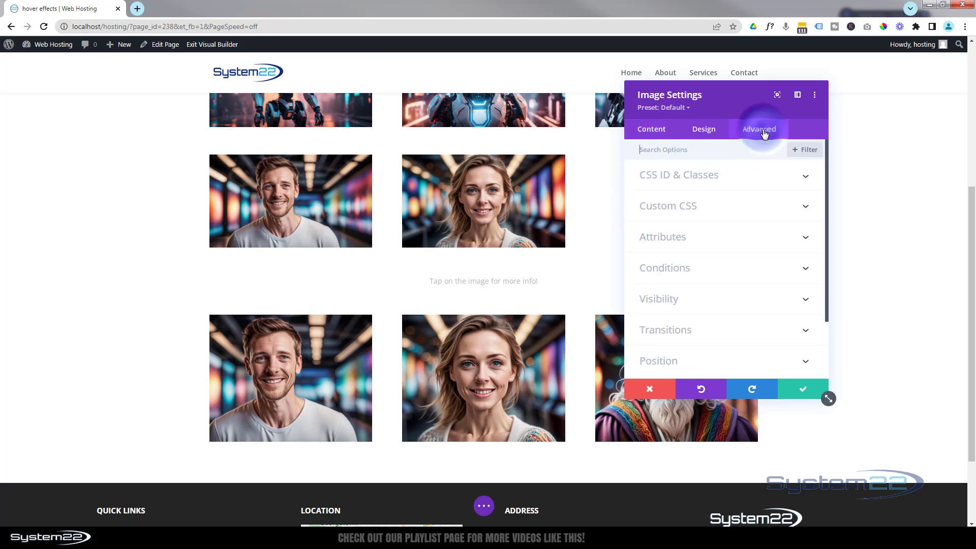
{"action": "left_click", "coordinate": [758, 237]}
{"action": "left_click_drag", "start_coordinate": [764, 229], "coordinate": [642, 226]}
{"action": "key", "text": "BackSpace"}
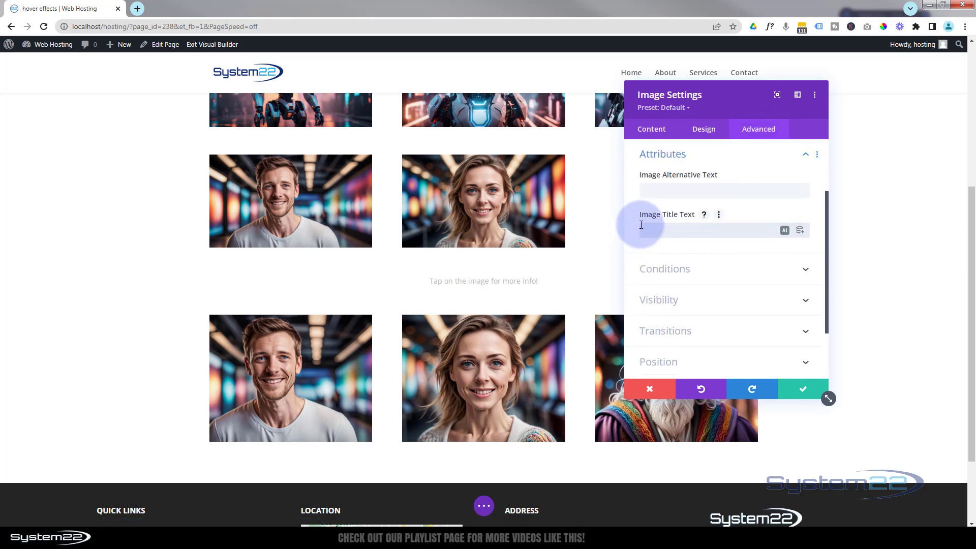
Step: Try "Woman" as the image's title text and remove it again
{"action": "left_click", "coordinate": [645, 230]}
{"action": "type", "text": "Woman"}
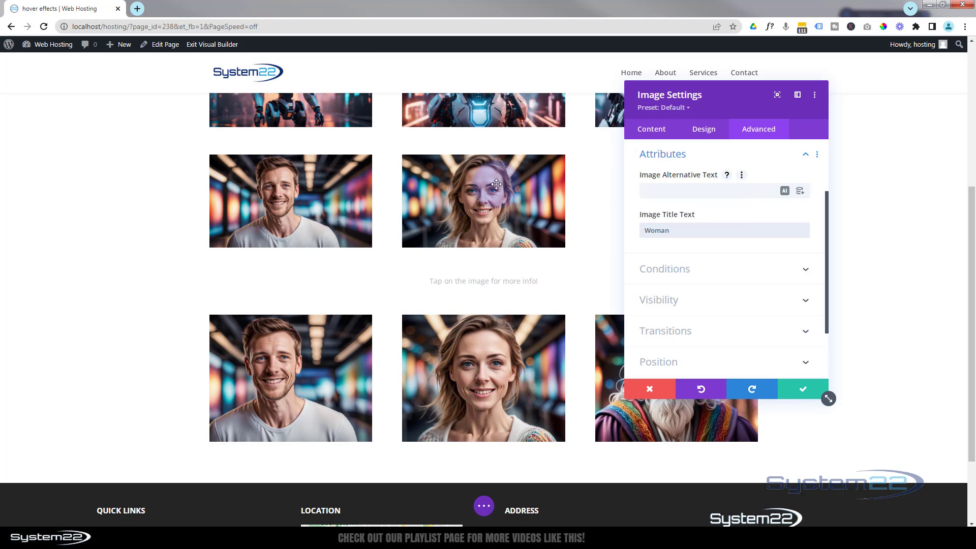
{"action": "left_click_drag", "start_coordinate": [681, 232], "coordinate": [620, 232]}
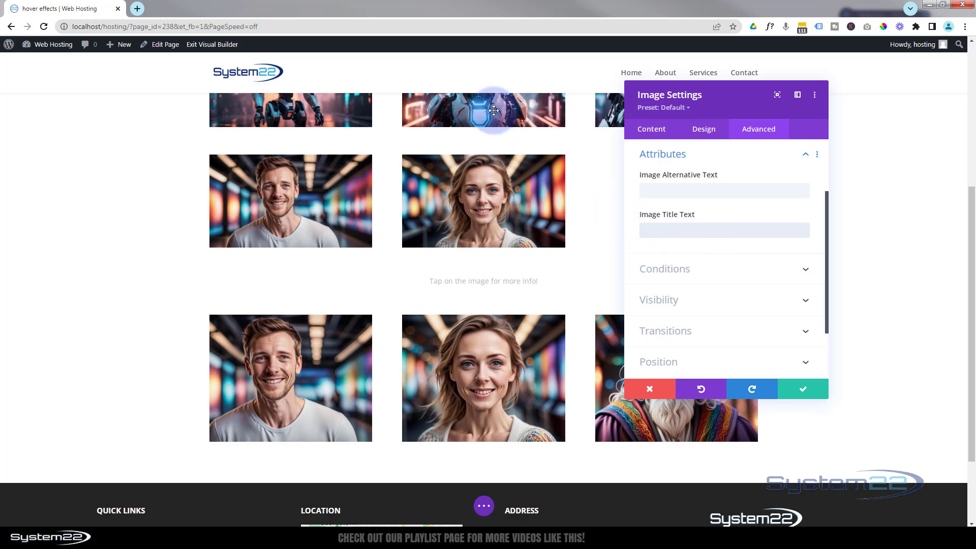
Step: Set the woman's image spacing to a -100% top margin and a 100% bottom padding
{"action": "left_click", "coordinate": [709, 131]}
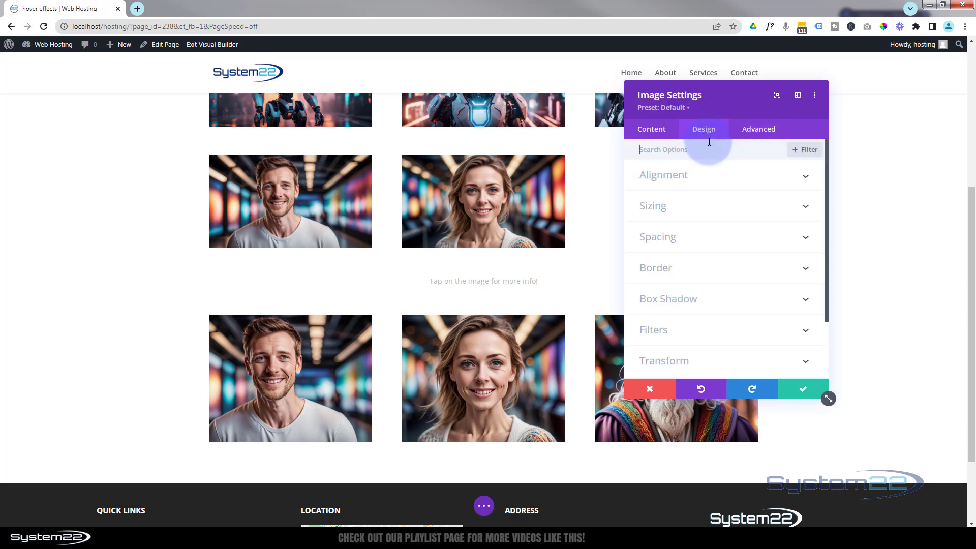
{"action": "left_click", "coordinate": [713, 241]}
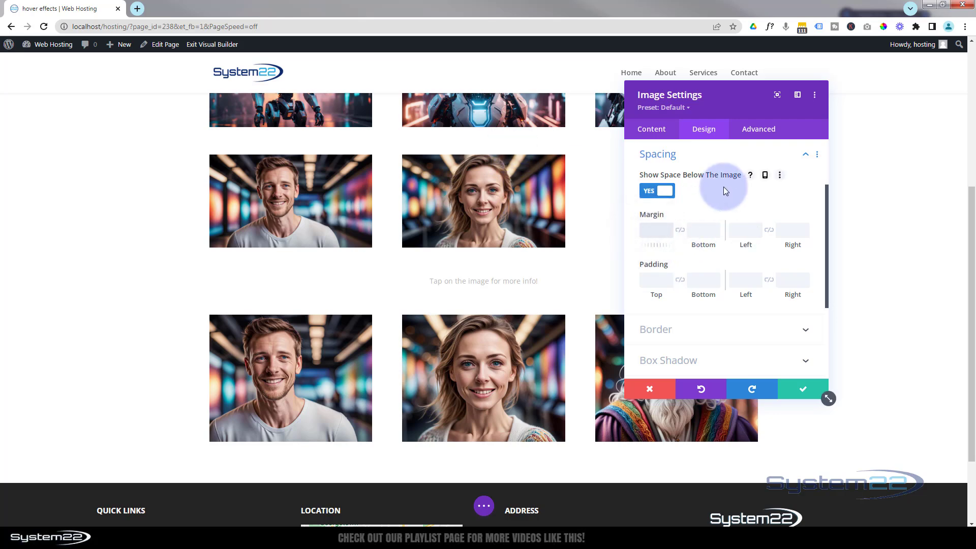
{"action": "type", "text": "-100px"}
{"action": "key", "text": "BackSpace"}
{"action": "key", "text": "BackSpace"}
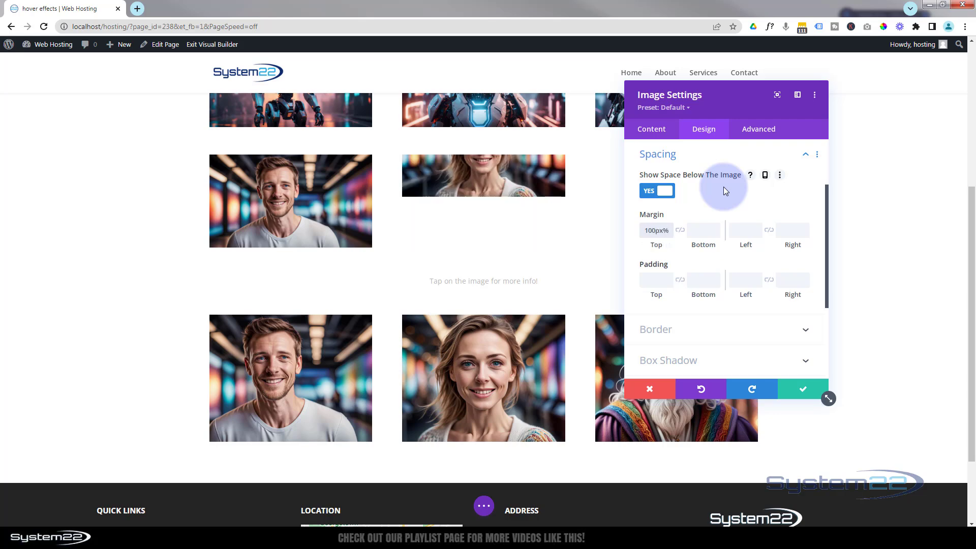
{"action": "type", "text": "%"}
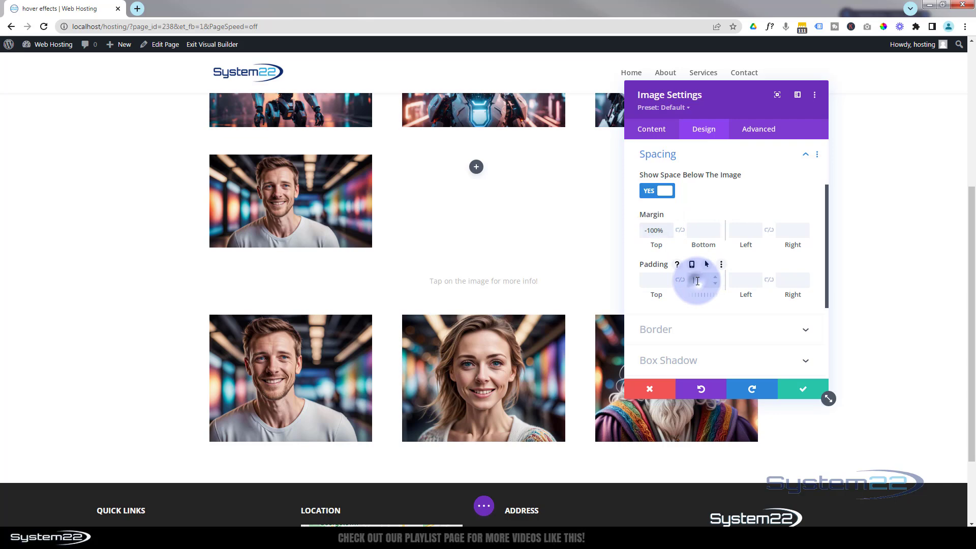
{"action": "left_click", "coordinate": [697, 282]}
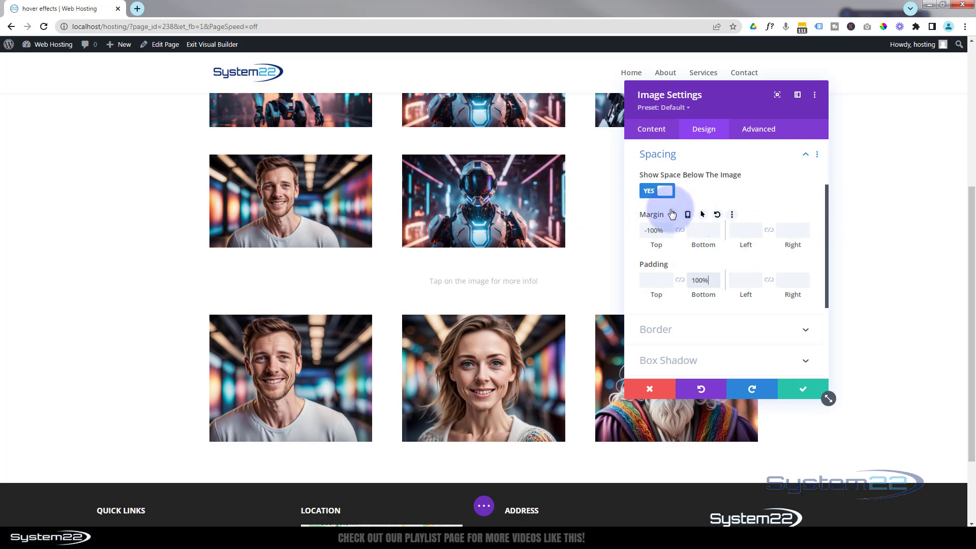
Step: Enable hover values for the woman's image margin and set the hover top margin to 0%
{"action": "left_click", "coordinate": [704, 215]}
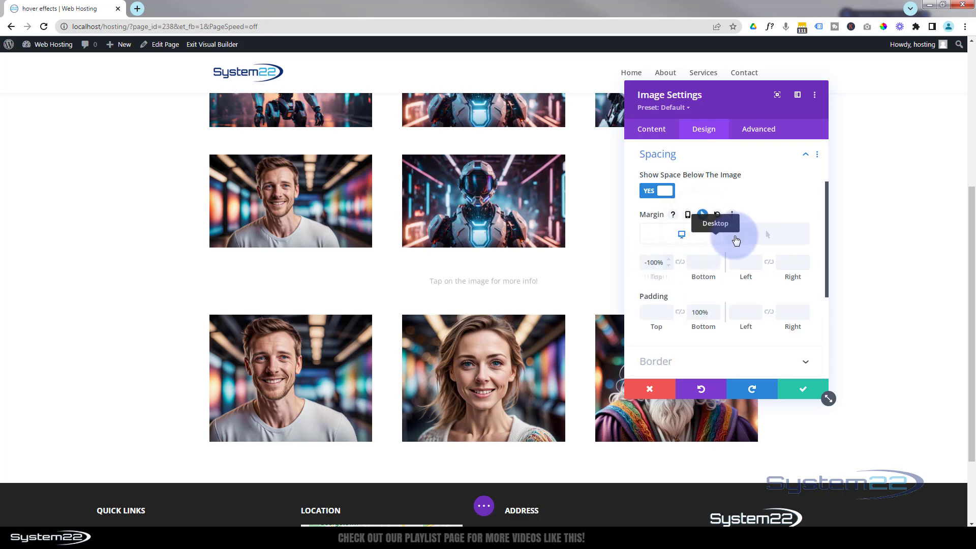
{"action": "left_click", "coordinate": [766, 237]}
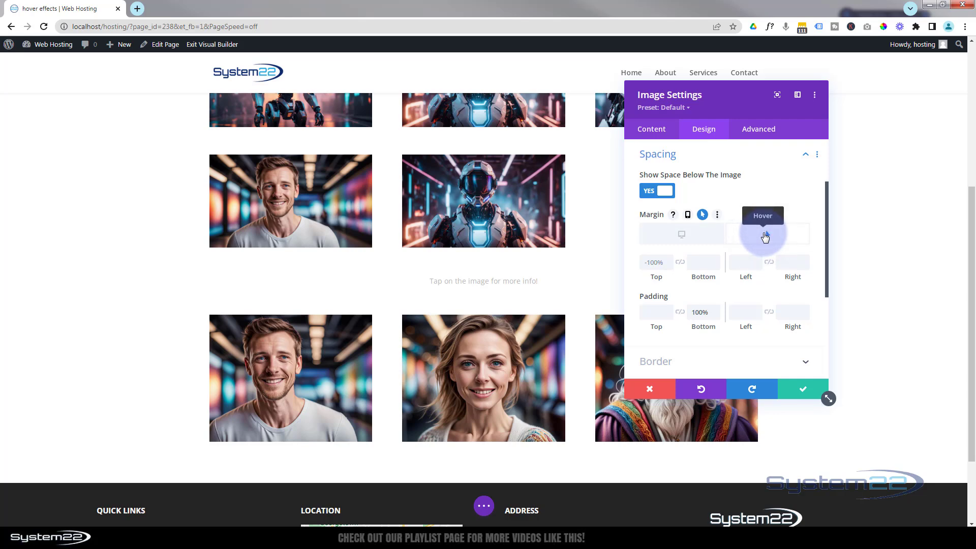
{"action": "left_click", "coordinate": [655, 260]}
{"action": "left_click", "coordinate": [654, 245]}
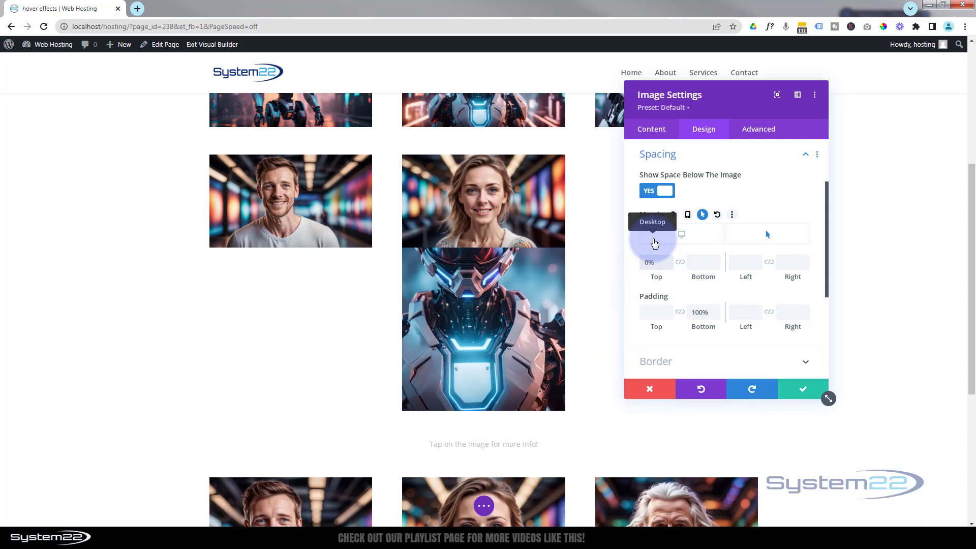
{"action": "left_click", "coordinate": [527, 409]}
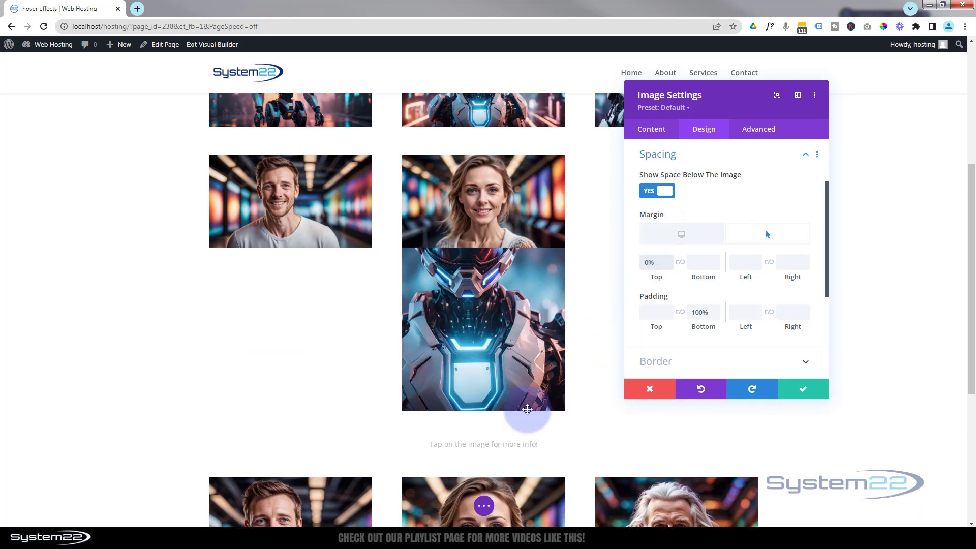
Step: Enable hover values for the padding, set the hover bottom padding to 0%, and compare the desktop and hover states
{"action": "mouse_move", "coordinate": [652, 299]}
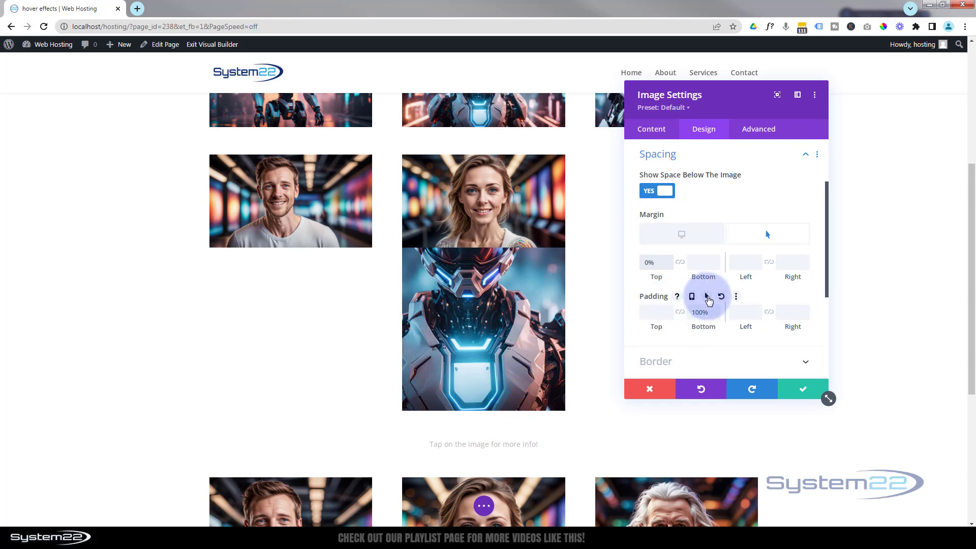
{"action": "left_click", "coordinate": [708, 298]}
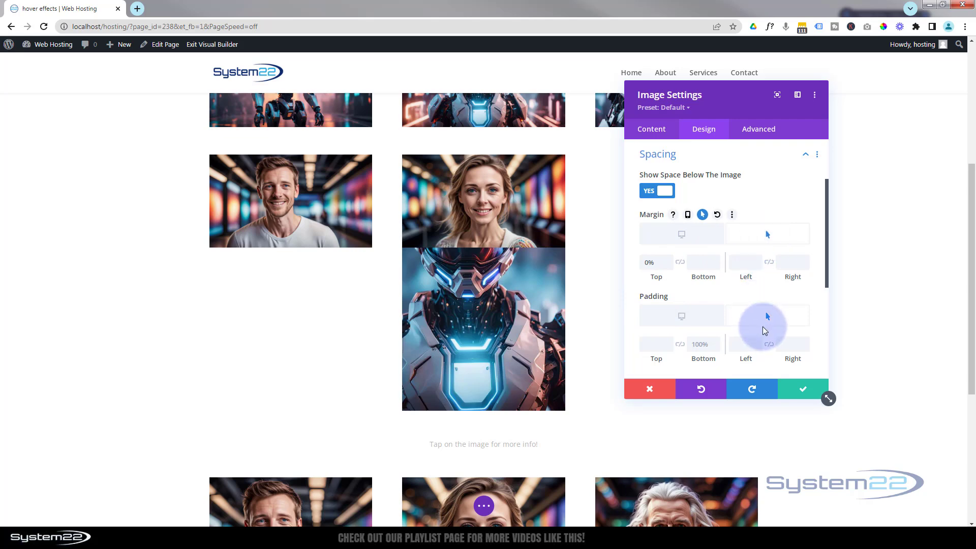
{"action": "left_click", "coordinate": [702, 343]}
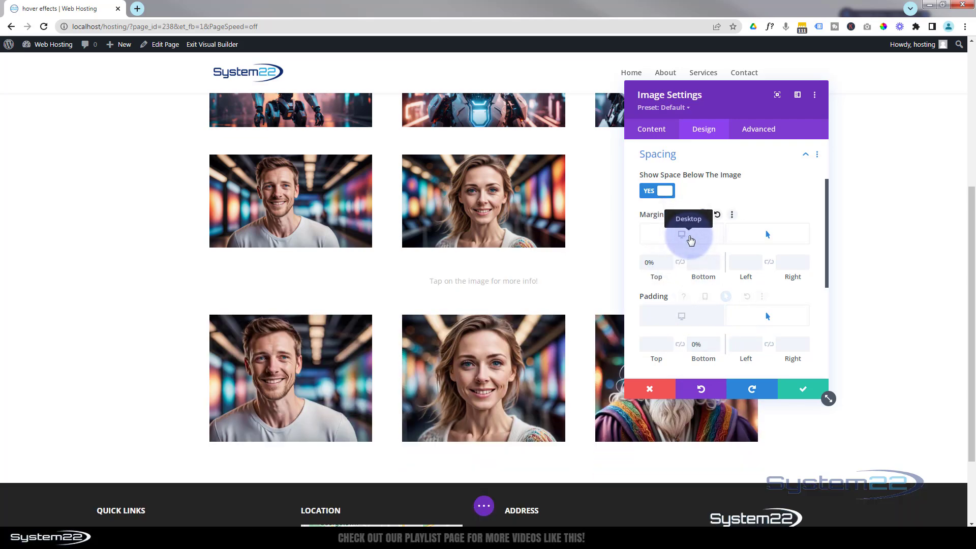
{"action": "left_click", "coordinate": [690, 239]}
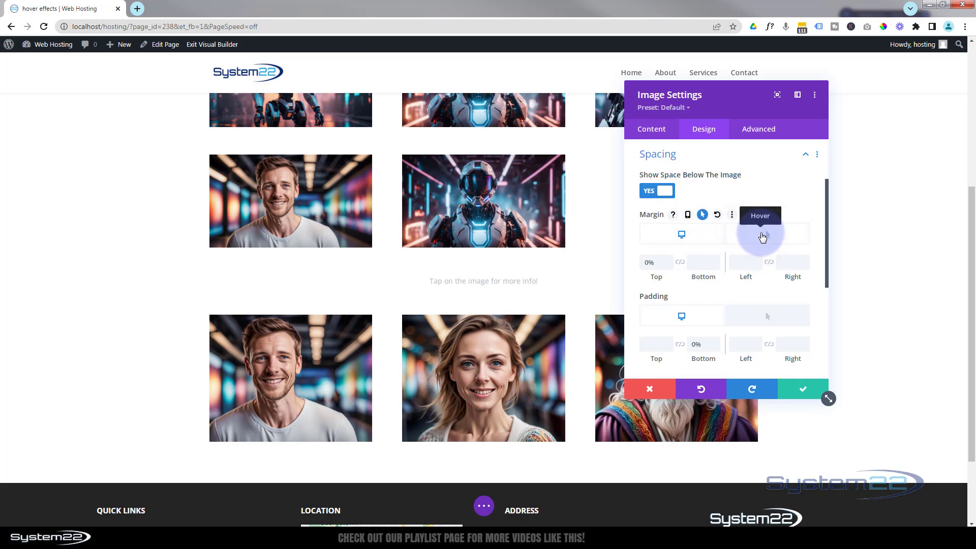
{"action": "left_click", "coordinate": [763, 236]}
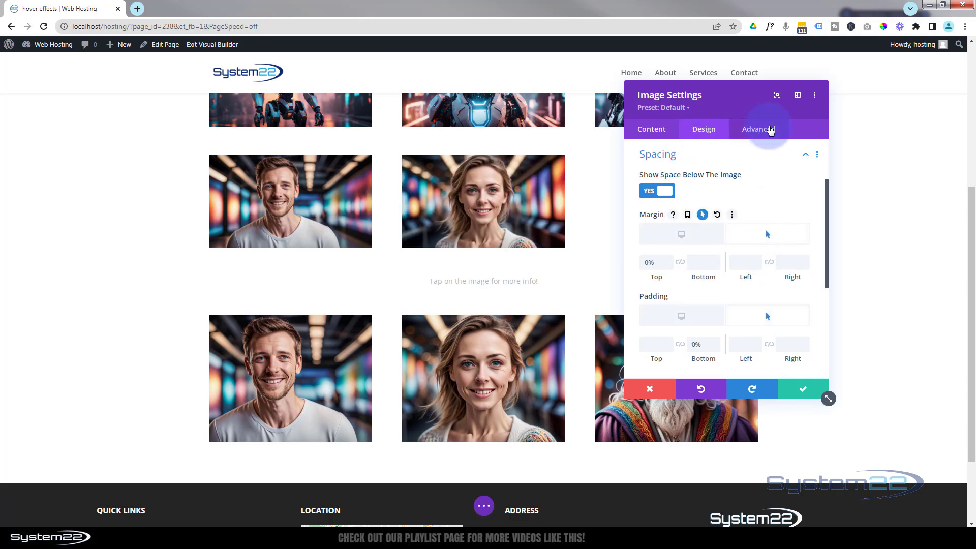
Step: Set the middle image's transition to a 1000 ms duration with the Ease-In-Out speed curve and save its settings
{"action": "left_click", "coordinate": [765, 131]}
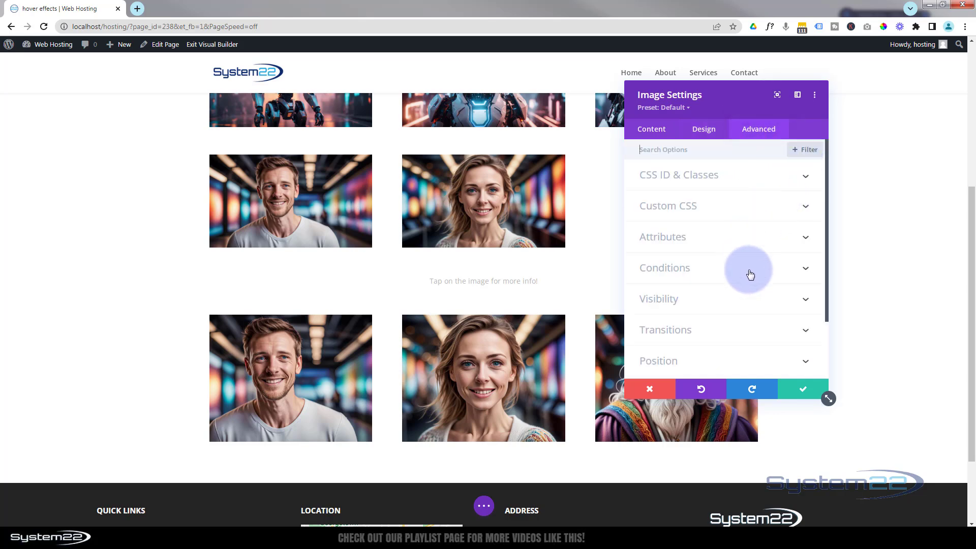
{"action": "left_click", "coordinate": [744, 335]}
{"action": "left_click", "coordinate": [768, 193]}
{"action": "type", "text": "1000ms"}
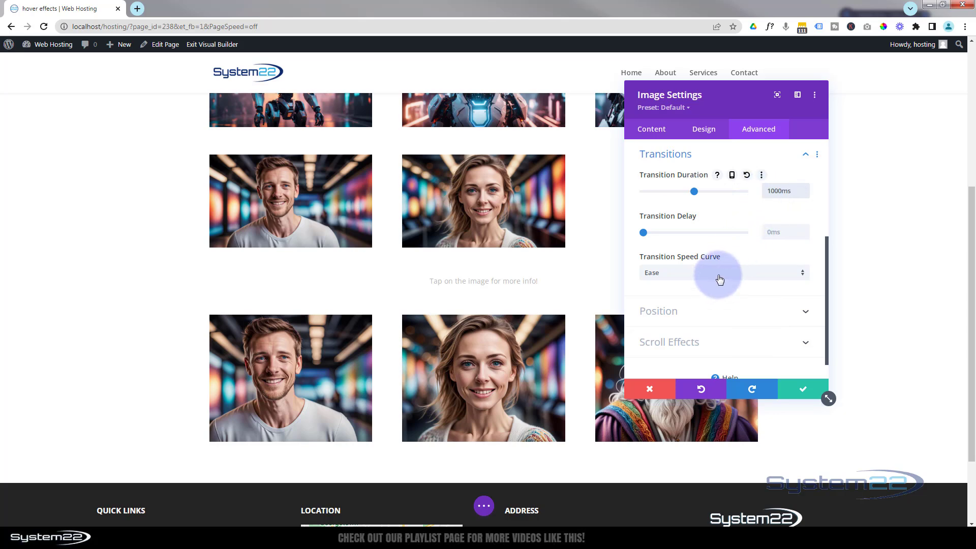
{"action": "left_click", "coordinate": [720, 275]}
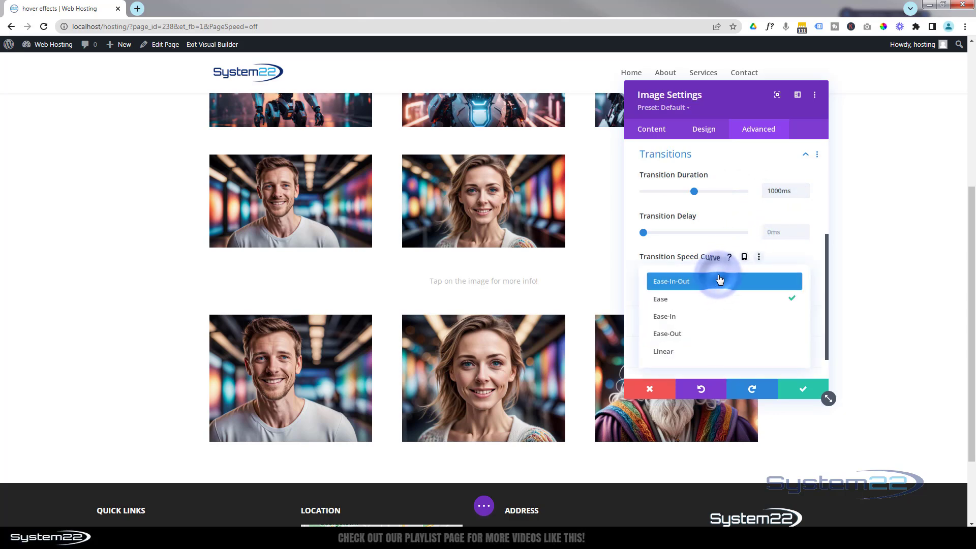
{"action": "left_click", "coordinate": [719, 279]}
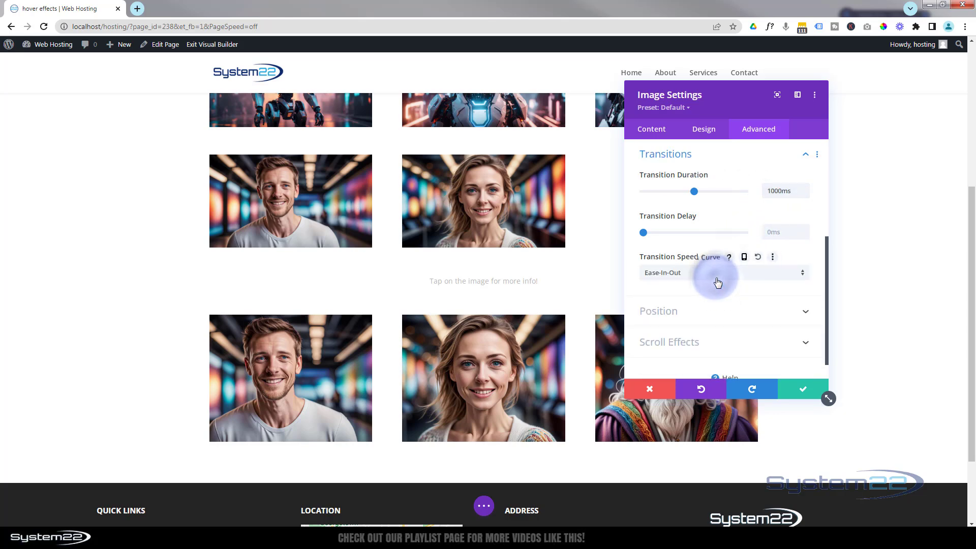
{"action": "left_click", "coordinate": [801, 391]}
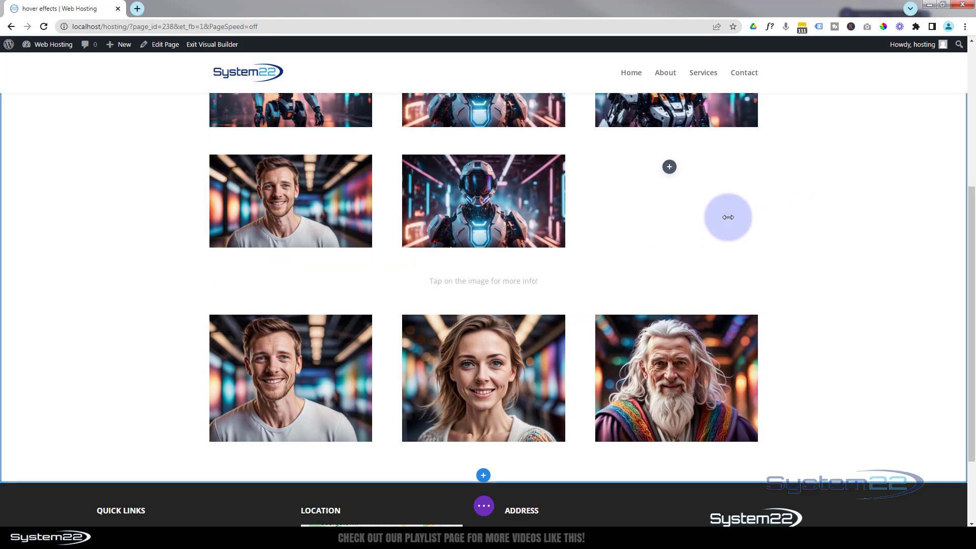
Step: Add an Image module to the row's empty third column using the white-and-orange robot picture from the media library
{"action": "left_click", "coordinate": [670, 167]}
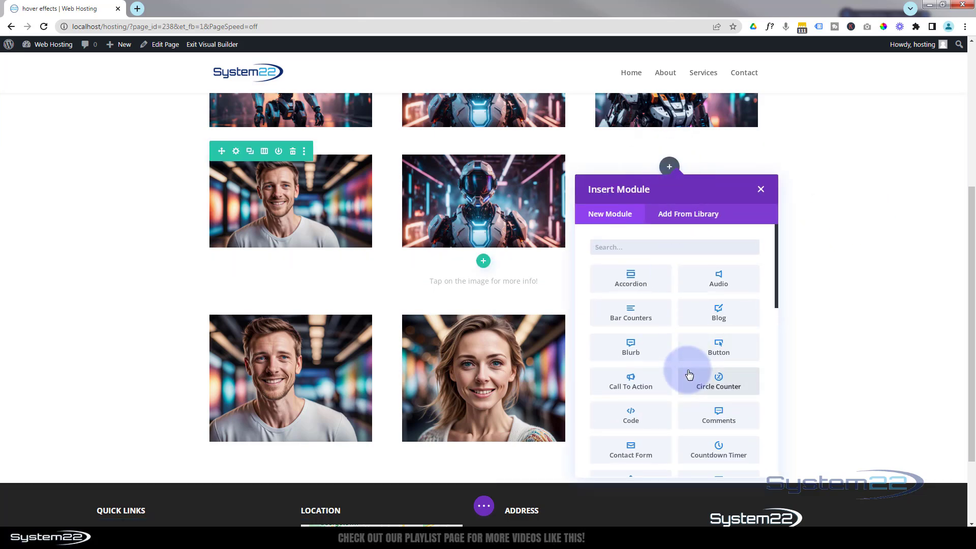
{"action": "scroll", "coordinate": [688, 375], "scroll_direction": "down", "scroll_amount": 5}
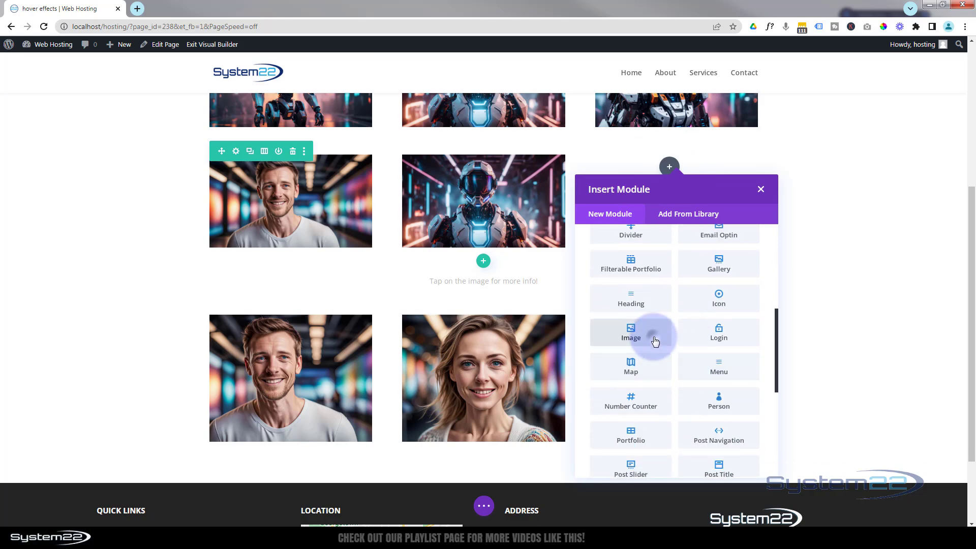
{"action": "left_click", "coordinate": [656, 343]}
{"action": "left_click", "coordinate": [721, 268]}
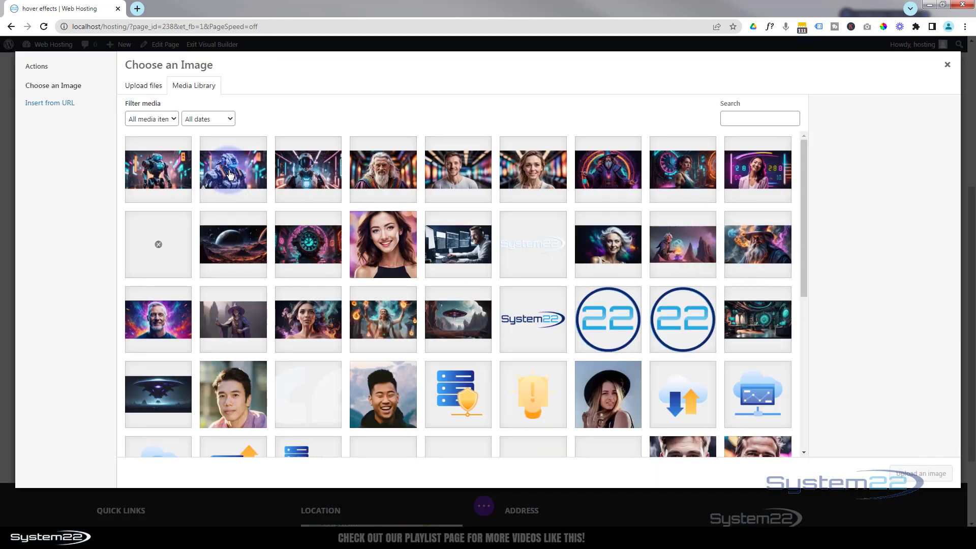
{"action": "left_click", "coordinate": [233, 170]}
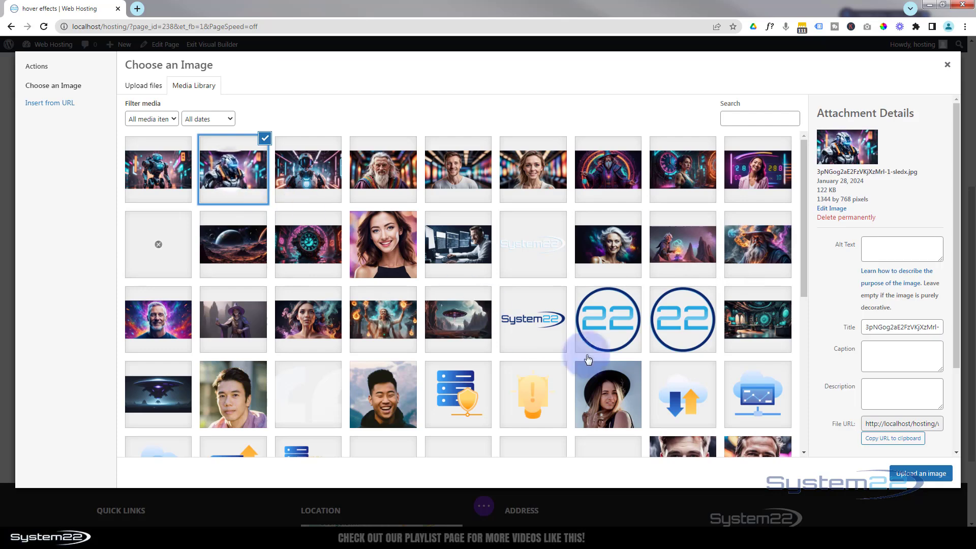
{"action": "left_click", "coordinate": [920, 473]}
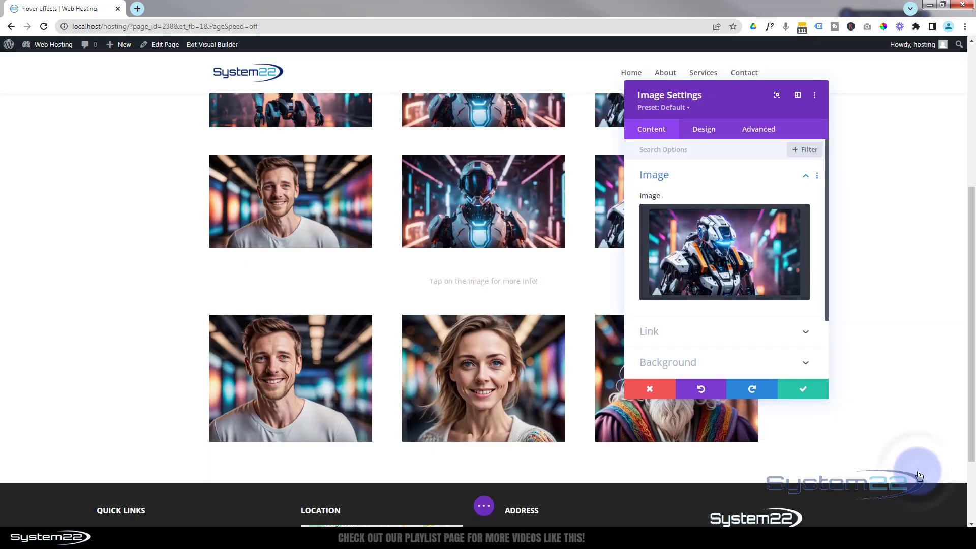
Step: Make the third column's robot image open in a lightbox and save its settings
{"action": "left_click", "coordinate": [725, 330]}
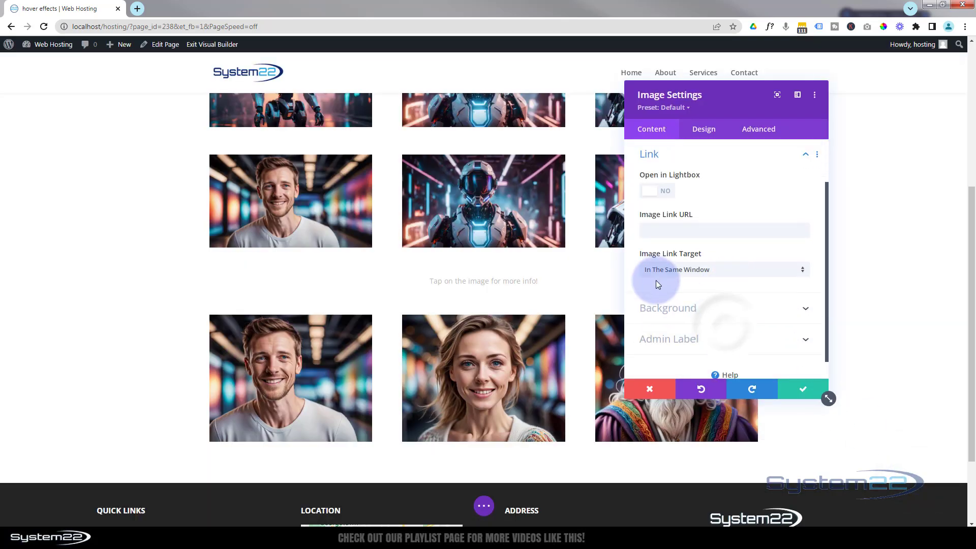
{"action": "left_click", "coordinate": [660, 195]}
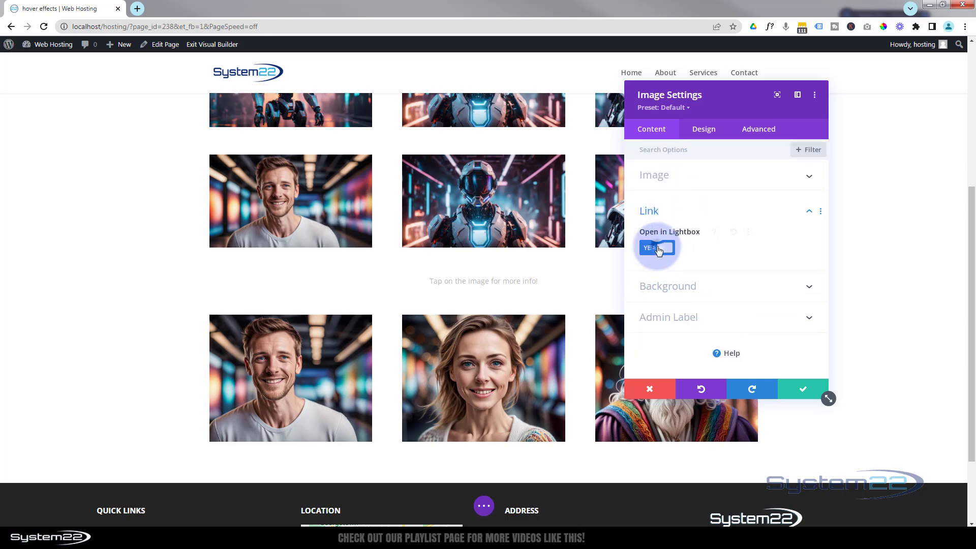
{"action": "left_click", "coordinate": [660, 249]}
{"action": "left_click", "coordinate": [658, 286]}
{"action": "left_click", "coordinate": [764, 290]}
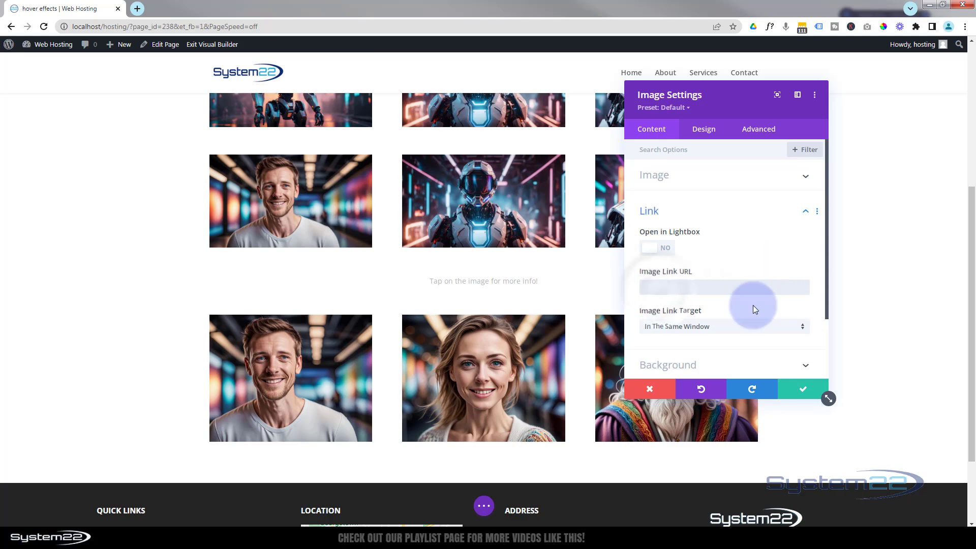
{"action": "left_click", "coordinate": [656, 249]}
{"action": "left_click", "coordinate": [800, 391]}
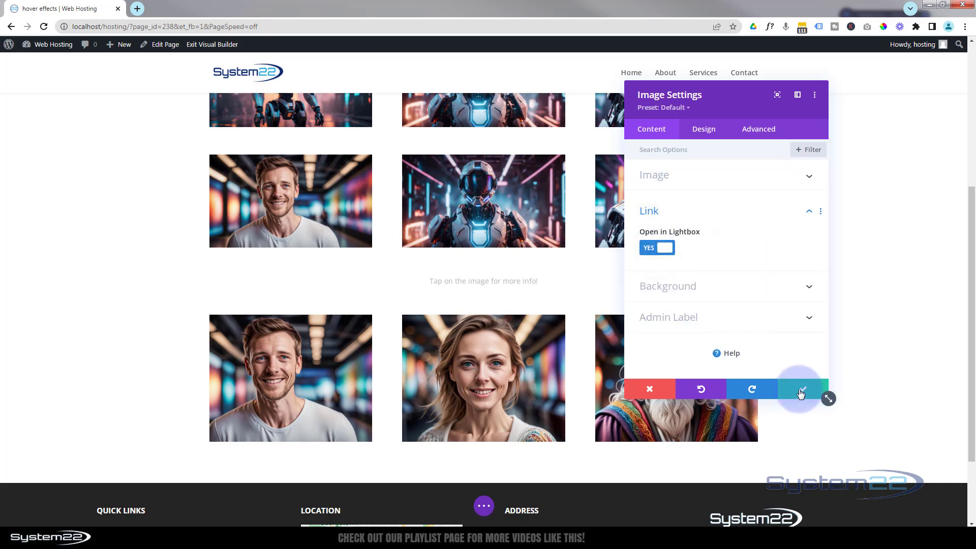
{"action": "left_click", "coordinate": [800, 392]}
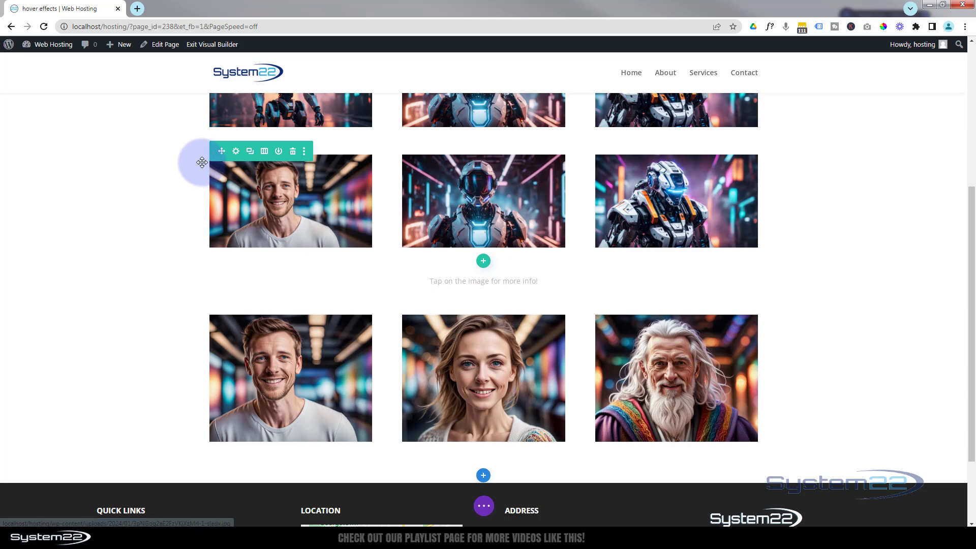
Step: Set the bearded man picture from the media library as the third column's background image
{"action": "left_click", "coordinate": [236, 152]}
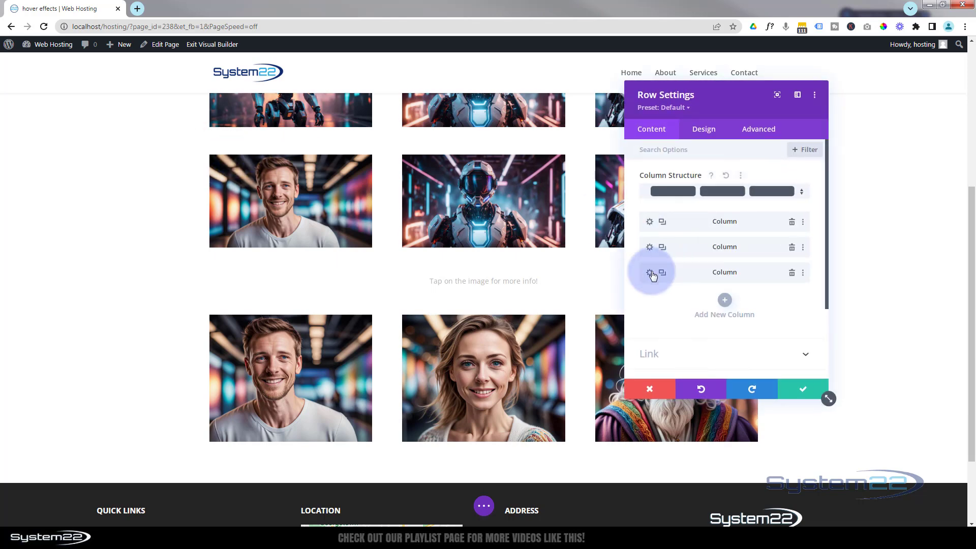
{"action": "left_click", "coordinate": [648, 273]}
{"action": "left_click_drag", "start_coordinate": [732, 105], "coordinate": [470, 89]}
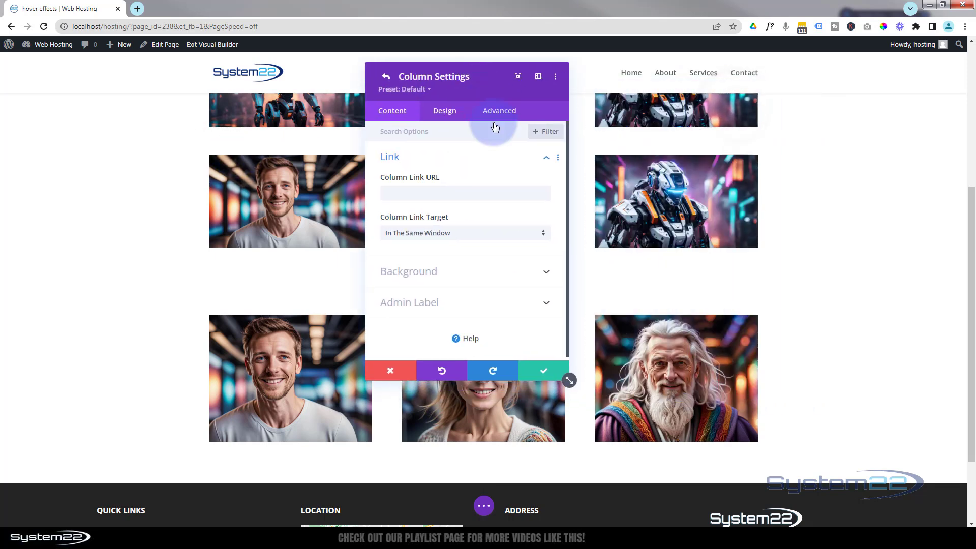
{"action": "left_click", "coordinate": [473, 269]}
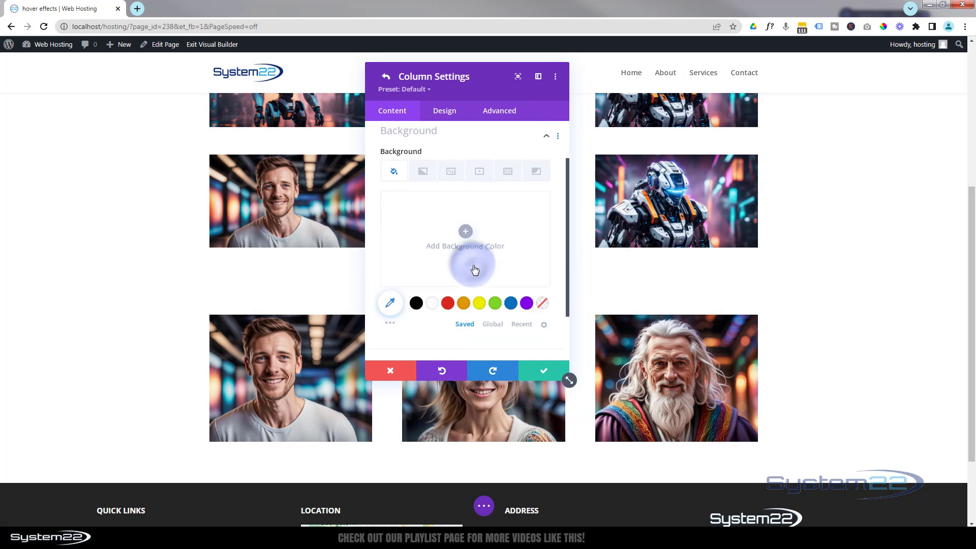
{"action": "left_click", "coordinate": [452, 181]}
{"action": "left_click", "coordinate": [465, 238]}
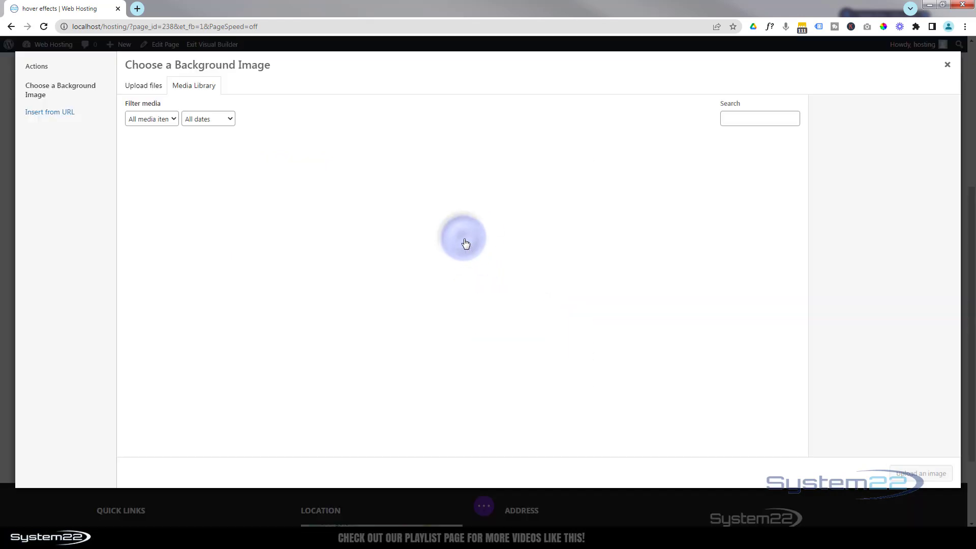
{"action": "left_click", "coordinate": [395, 166]}
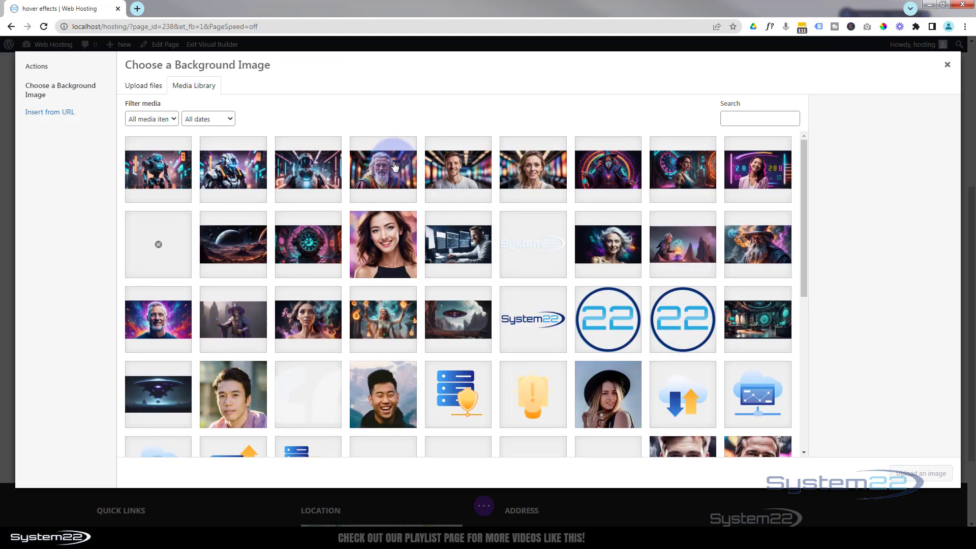
{"action": "left_click", "coordinate": [915, 477]}
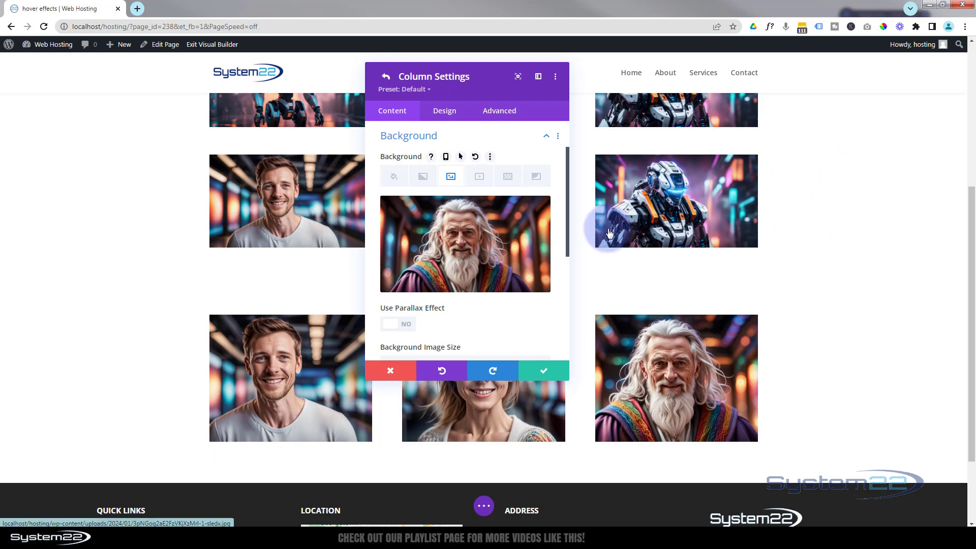
Step: Set the third column's horizontal and vertical overflow to Hidden and save the column and row settings
{"action": "left_click", "coordinate": [499, 113]}
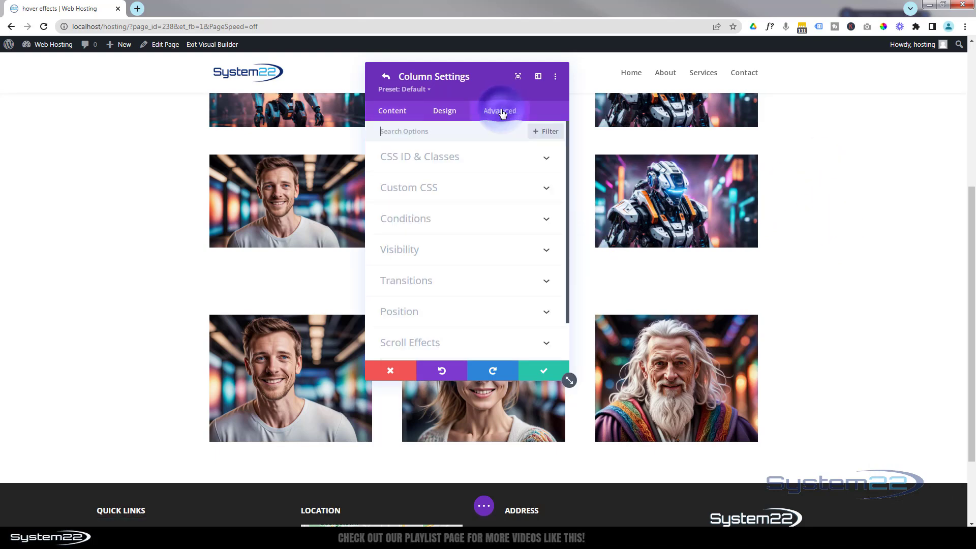
{"action": "left_click", "coordinate": [494, 252]}
{"action": "left_click", "coordinate": [452, 245]}
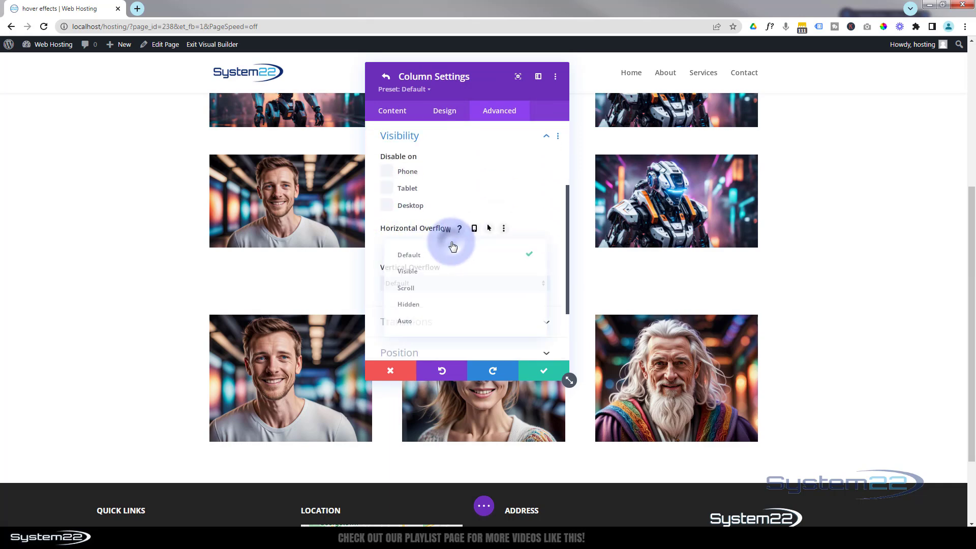
{"action": "left_click", "coordinate": [446, 304]}
{"action": "left_click", "coordinate": [436, 283]}
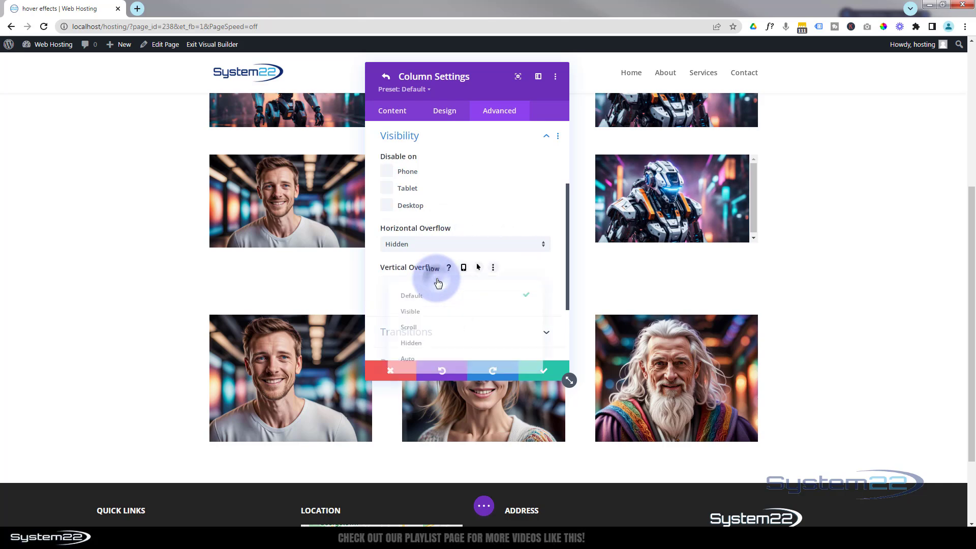
{"action": "left_click", "coordinate": [440, 344]}
{"action": "left_click", "coordinate": [540, 372]}
{"action": "left_click", "coordinate": [539, 373]}
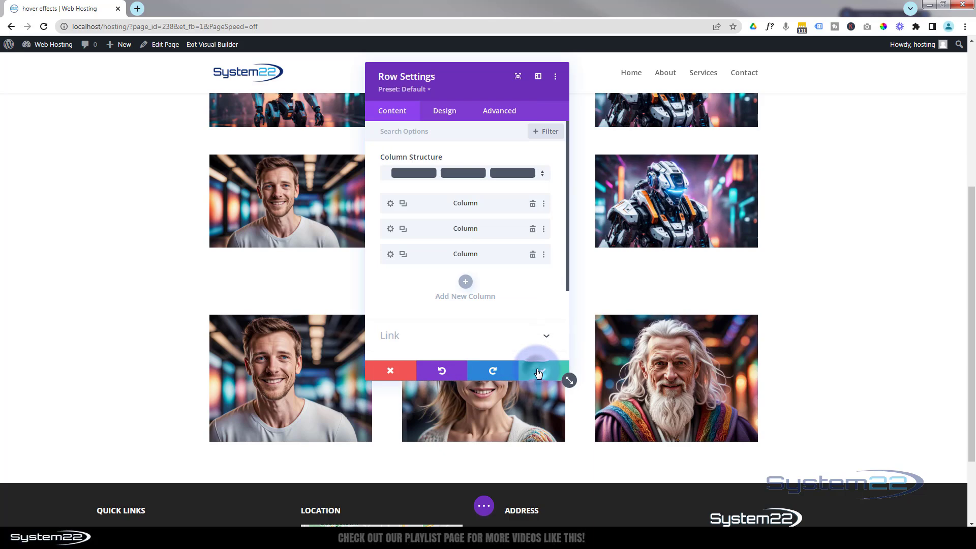
Step: Set the third column's robot image spacing to a -100% right margin and a 100% left padding
{"action": "mouse_move", "coordinate": [719, 218]}
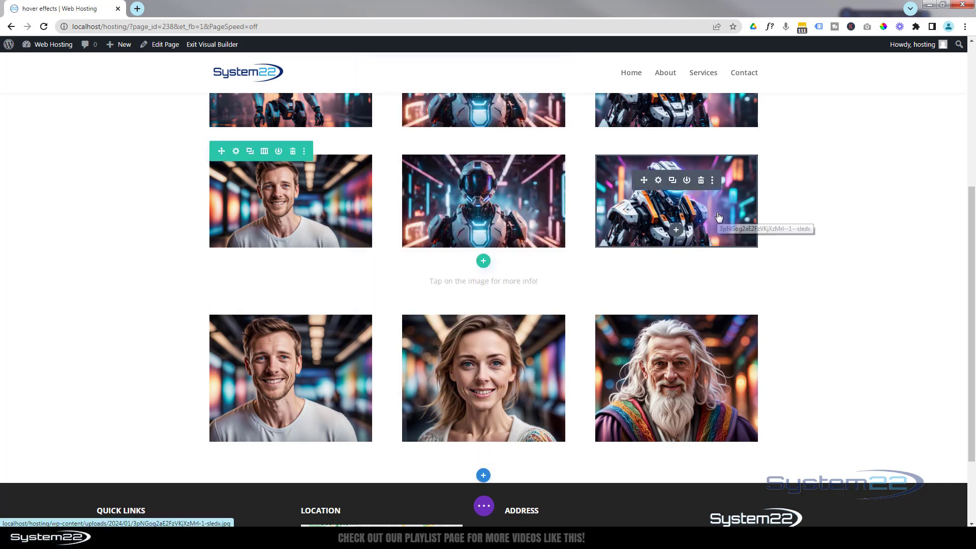
{"action": "left_click", "coordinate": [658, 181]}
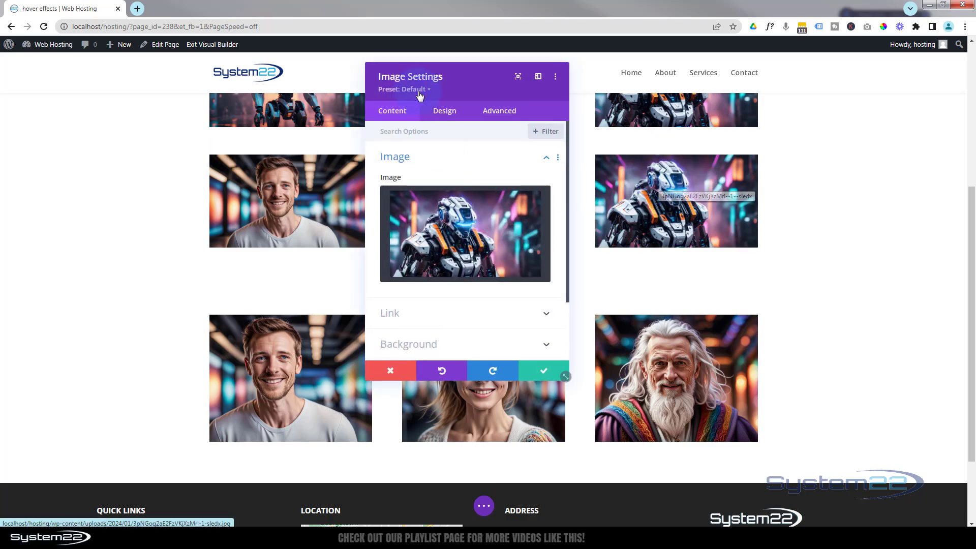
{"action": "left_click", "coordinate": [446, 112]}
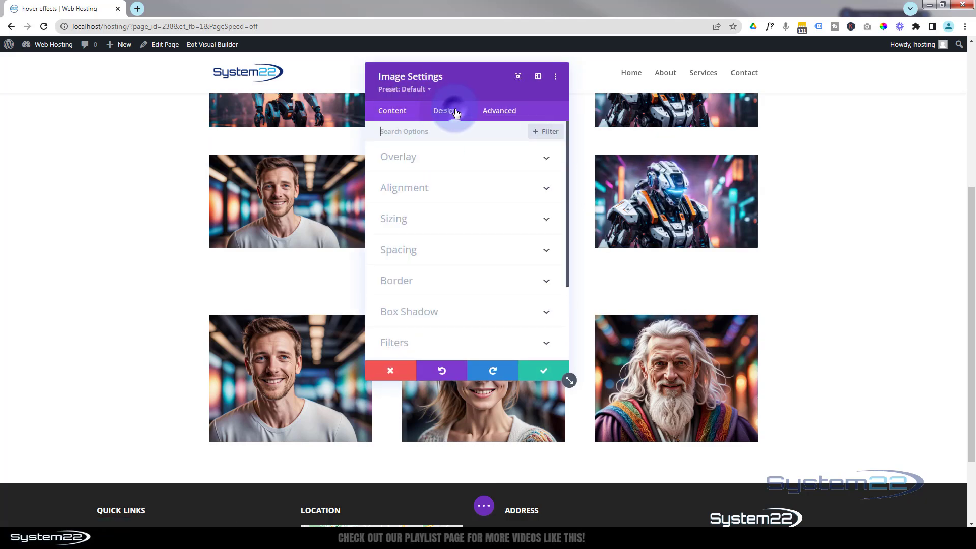
{"action": "left_click", "coordinate": [476, 251]}
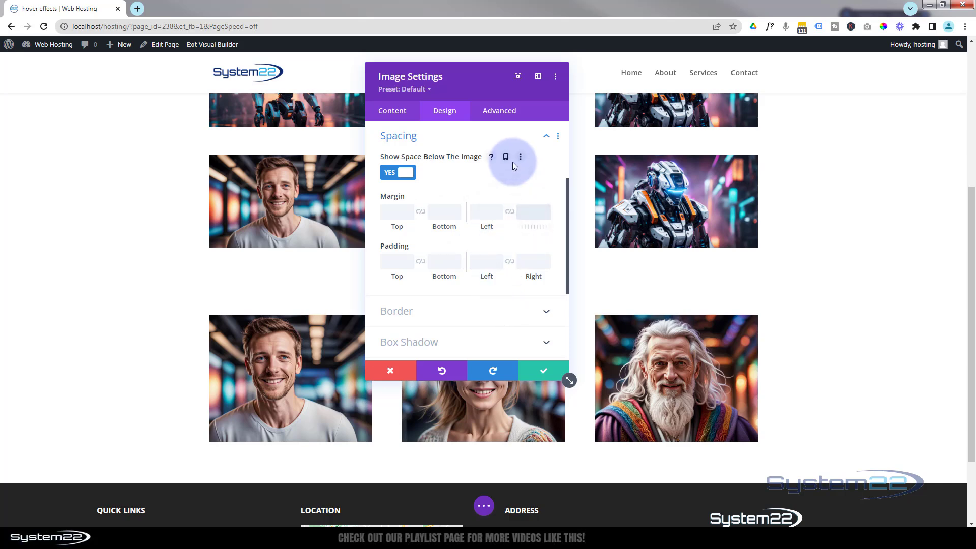
{"action": "type", "text": "-100%"}
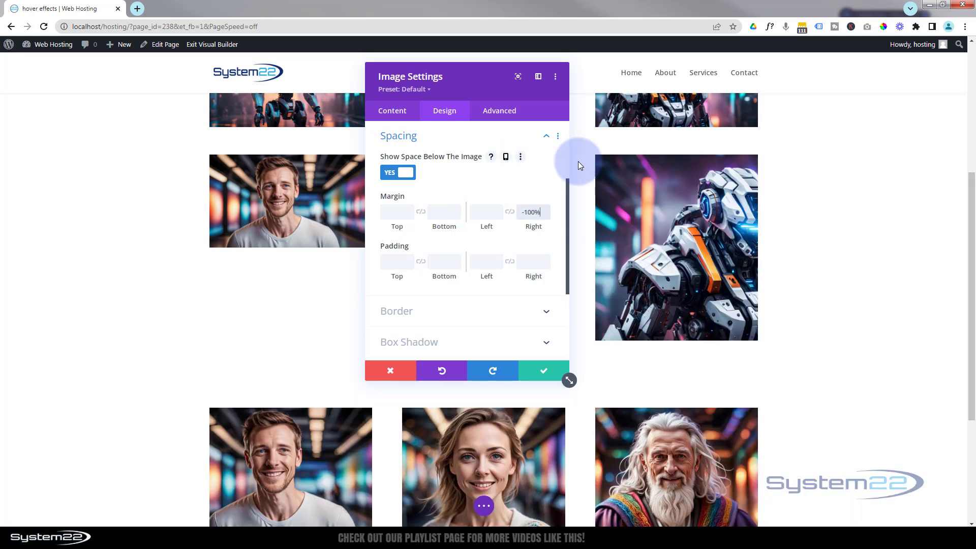
{"action": "left_click", "coordinate": [489, 262]}
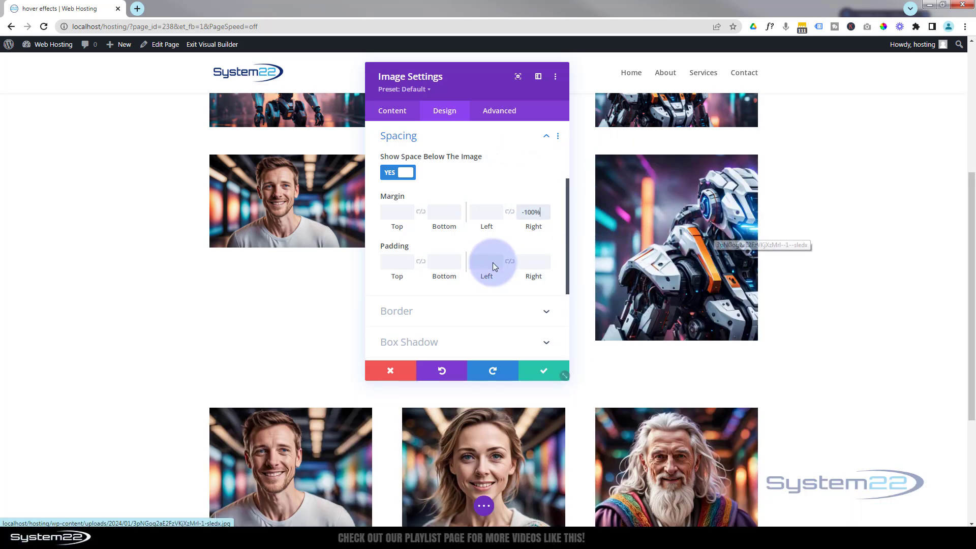
{"action": "left_click", "coordinate": [484, 210]}
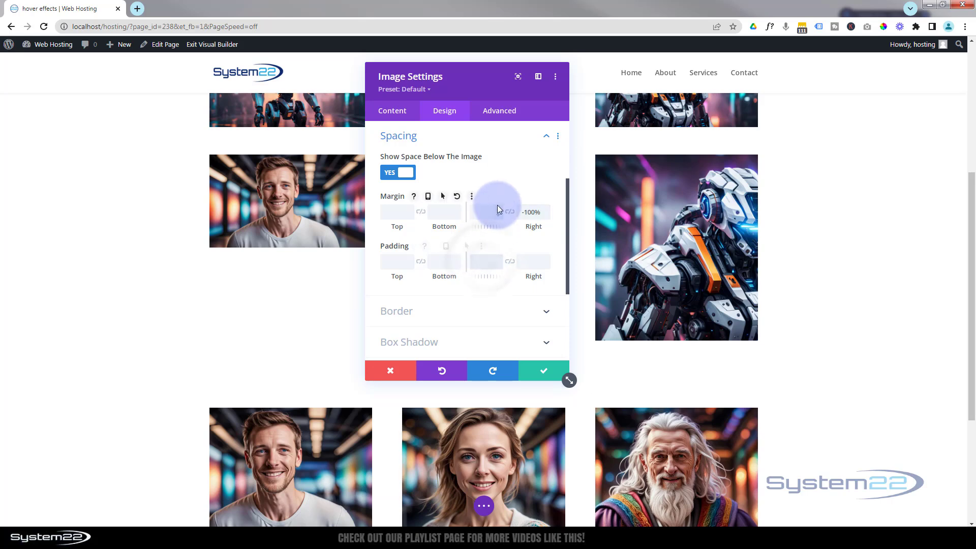
{"action": "type", "text": "100%"}
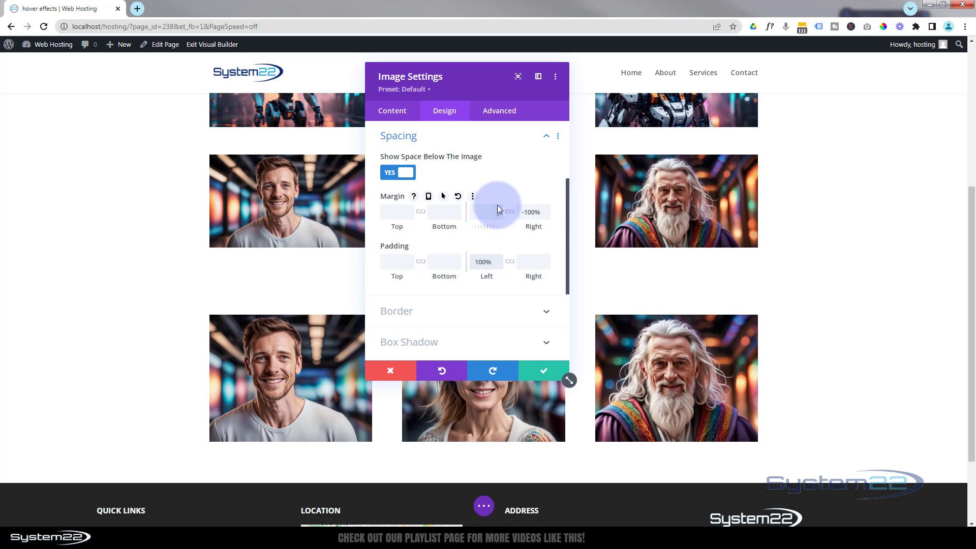
Step: Set the third column's robot image hover spacing to a 0% right margin and a 0% left padding
{"action": "mouse_move", "coordinate": [490, 79]}
{"action": "left_mouse_down"}
{"action": "mouse_move", "coordinate": [439, 90]}
{"action": "mouse_move", "coordinate": [421, 83]}
{"action": "mouse_move", "coordinate": [503, 77]}
{"action": "left_mouse_up"}
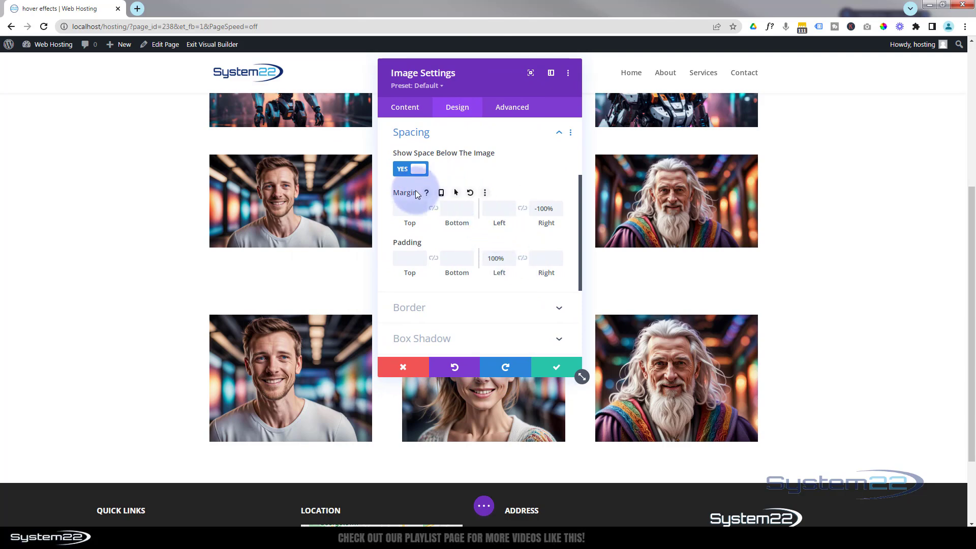
{"action": "left_click", "coordinate": [456, 193]}
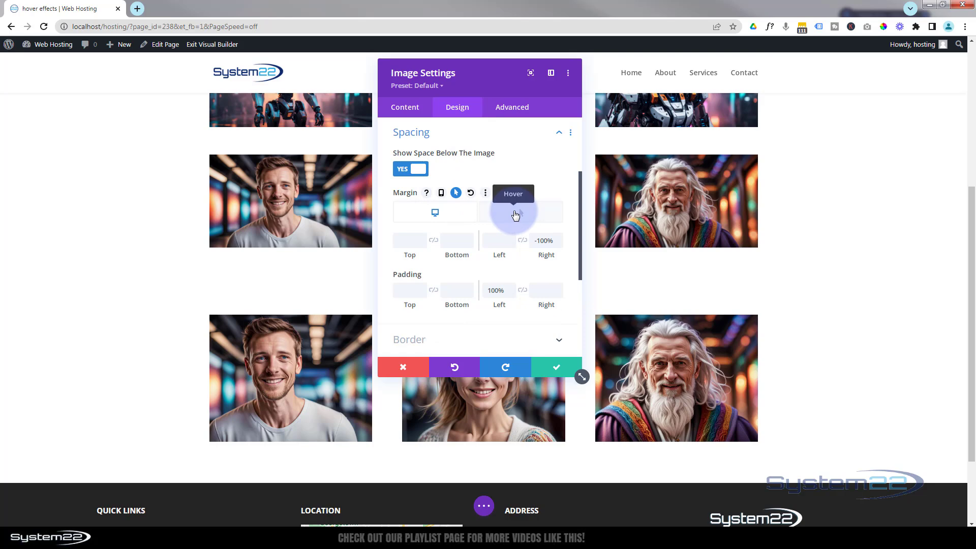
{"action": "left_click", "coordinate": [515, 214]}
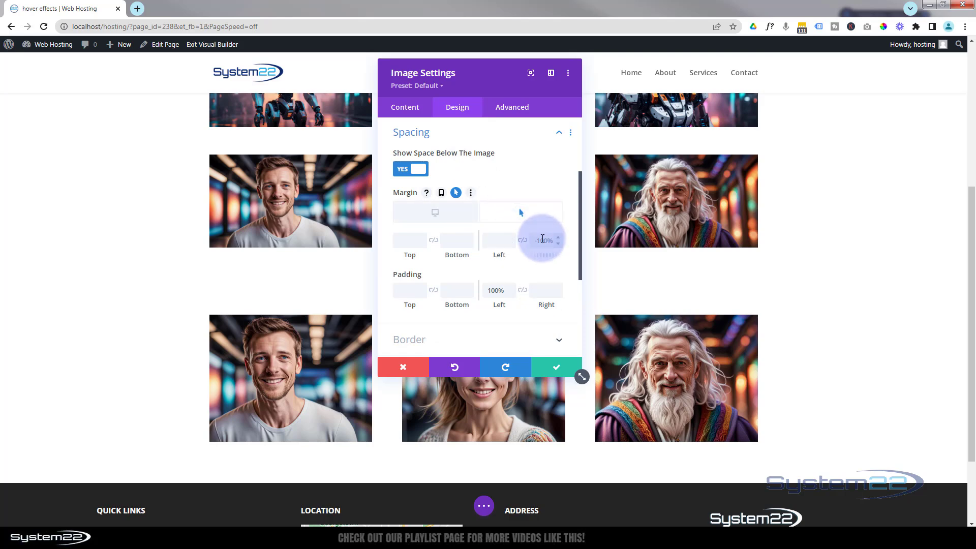
{"action": "type", "text": "0%"}
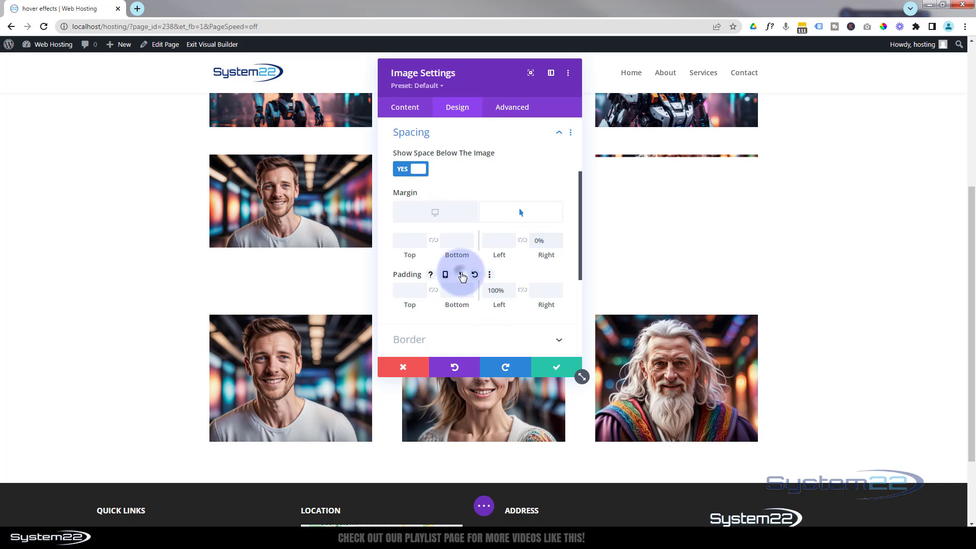
{"action": "left_click", "coordinate": [461, 275]}
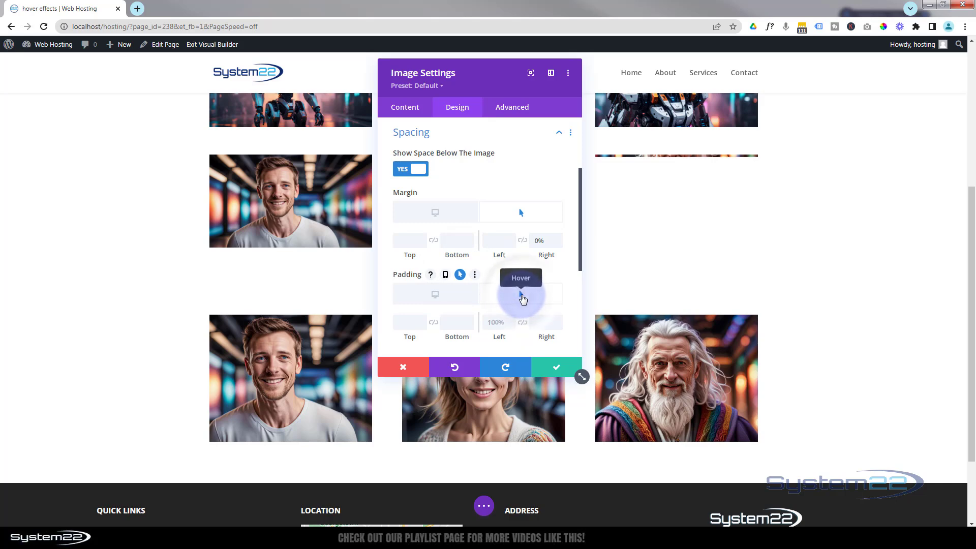
{"action": "scroll", "coordinate": [523, 268], "scroll_direction": "down", "scroll_amount": 2}
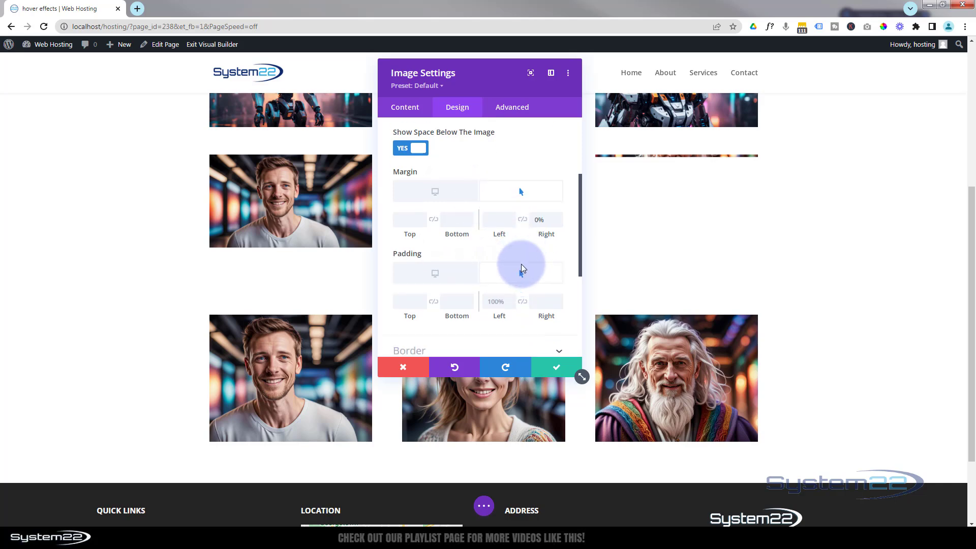
{"action": "left_click", "coordinate": [495, 265]}
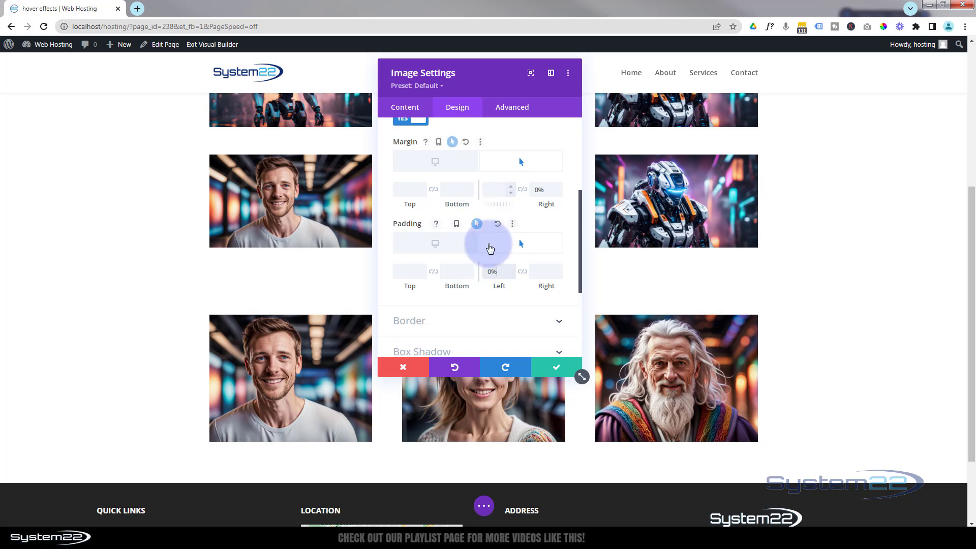
{"action": "left_click", "coordinate": [451, 251]}
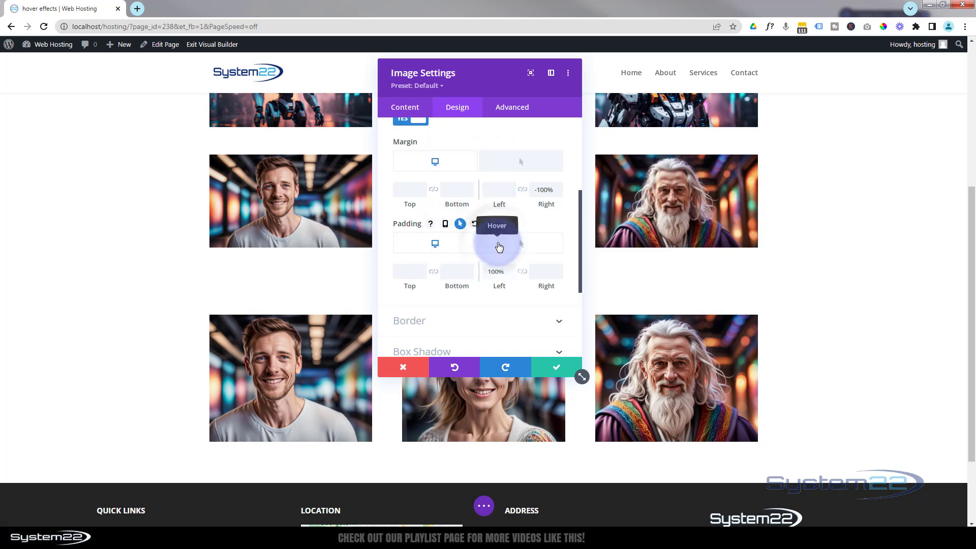
{"action": "left_click", "coordinate": [500, 248]}
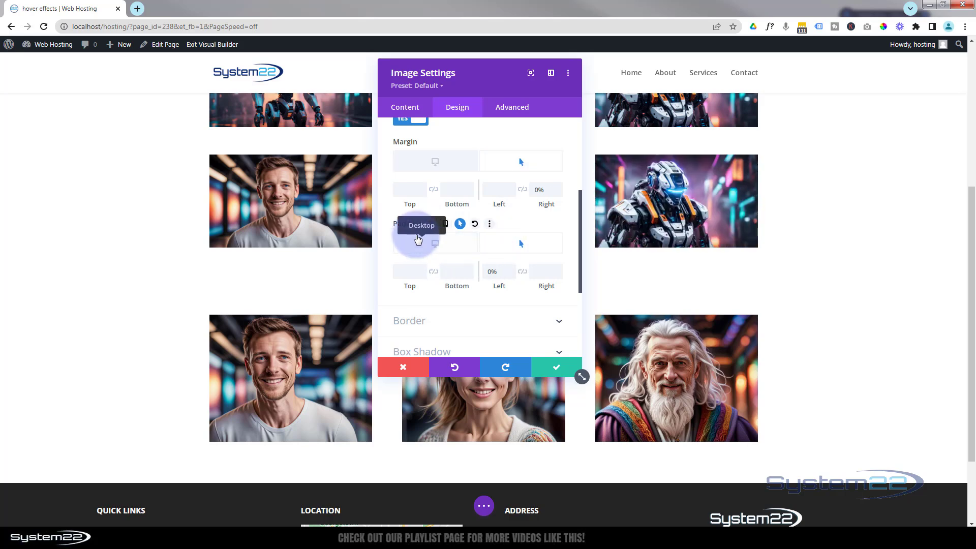
Step: Set the robot image's transition duration to 750ms with an Ease-In-Out speed curve and save its settings
{"action": "left_click", "coordinate": [522, 109]}
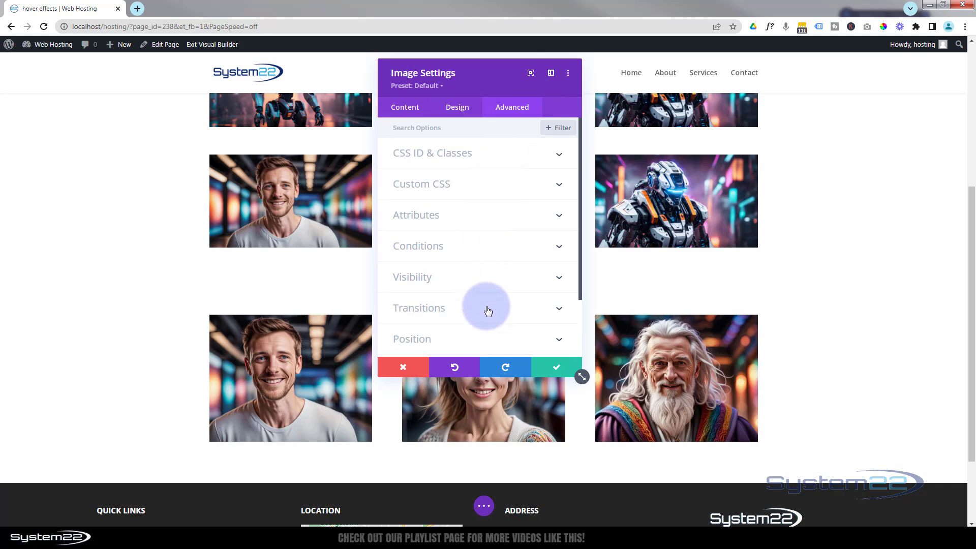
{"action": "left_click", "coordinate": [485, 305]}
{"action": "left_click", "coordinate": [521, 168]}
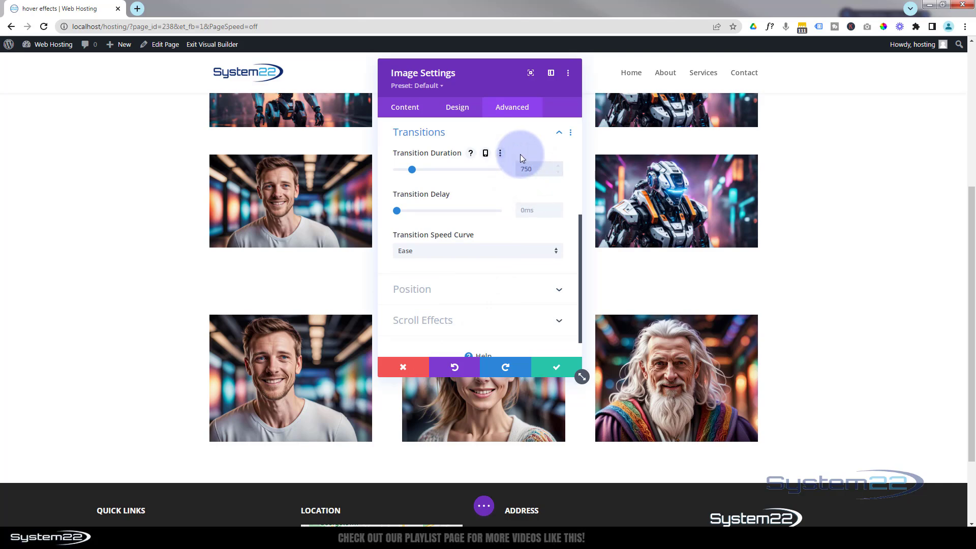
{"action": "left_click", "coordinate": [469, 254]}
{"action": "left_click", "coordinate": [470, 260]}
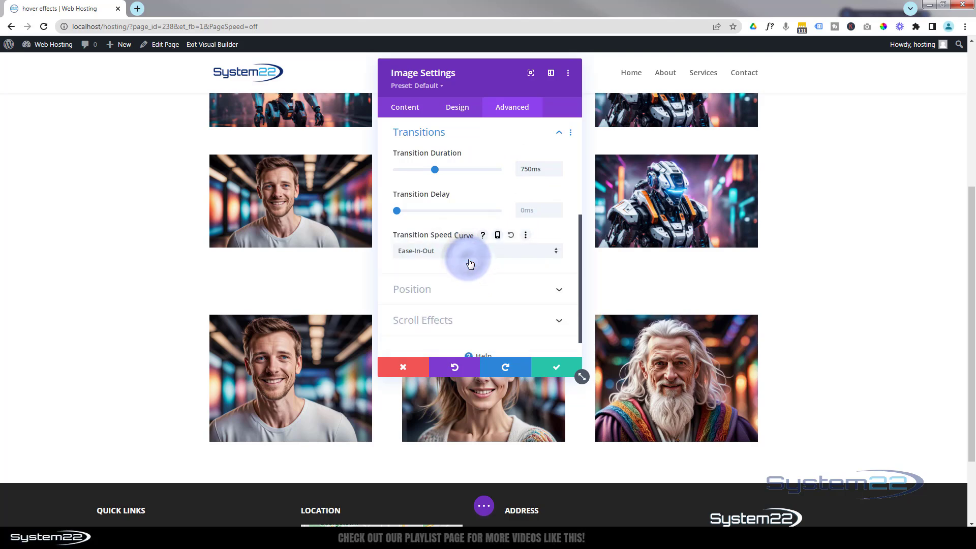
{"action": "left_click", "coordinate": [561, 369]}
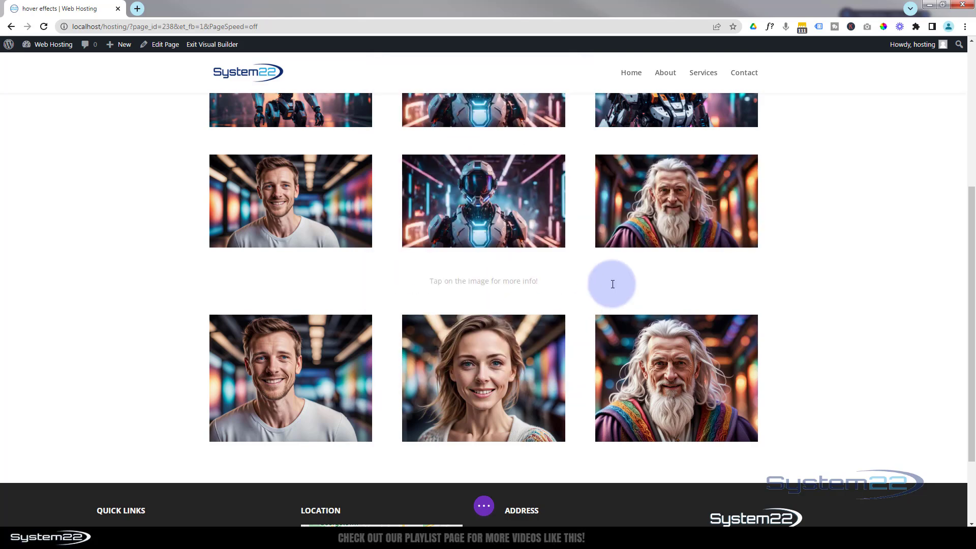
Step: Insert a single-column row with a Text module between the robot image row and the image-switching row
{"action": "mouse_move", "coordinate": [613, 285]}
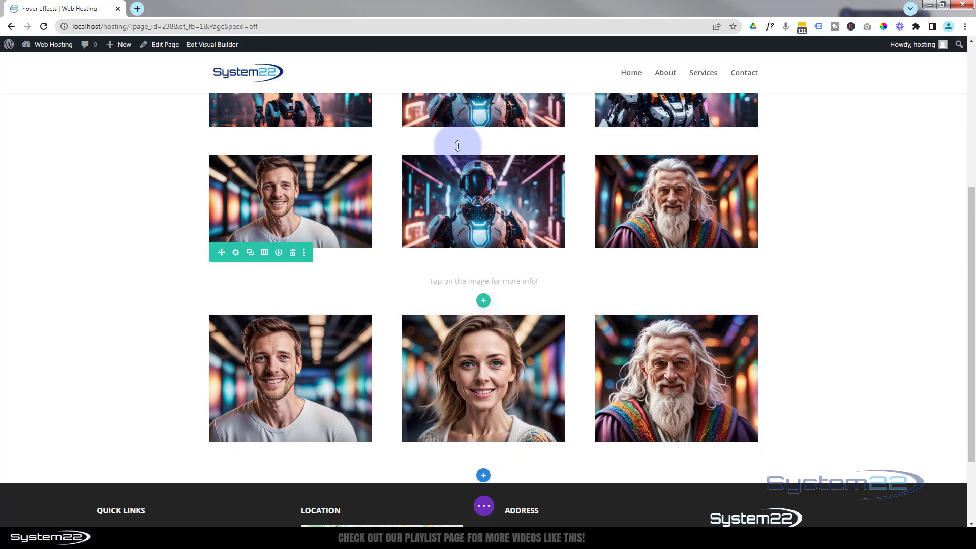
{"action": "scroll", "coordinate": [505, 142], "scroll_direction": "up", "scroll_amount": 1}
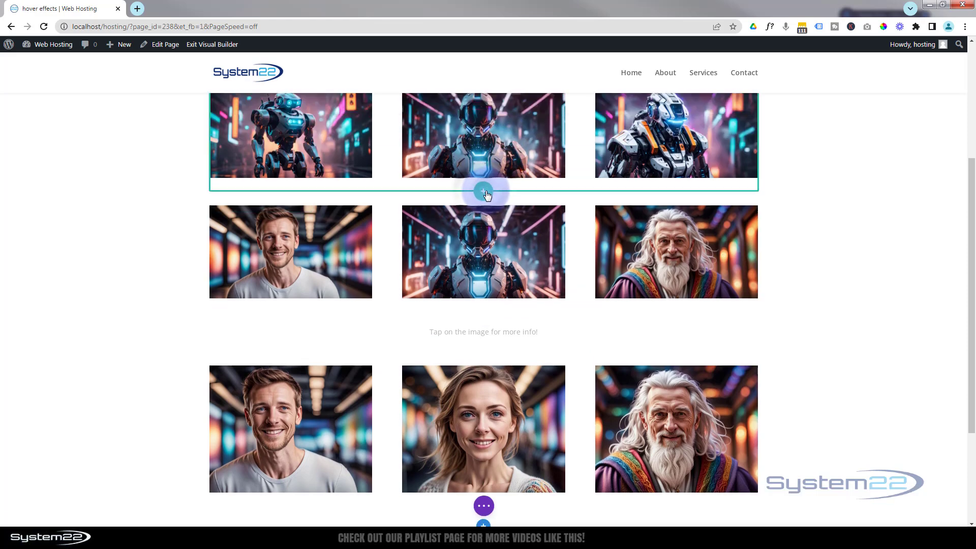
{"action": "left_click", "coordinate": [484, 193]}
{"action": "left_click", "coordinate": [429, 271]}
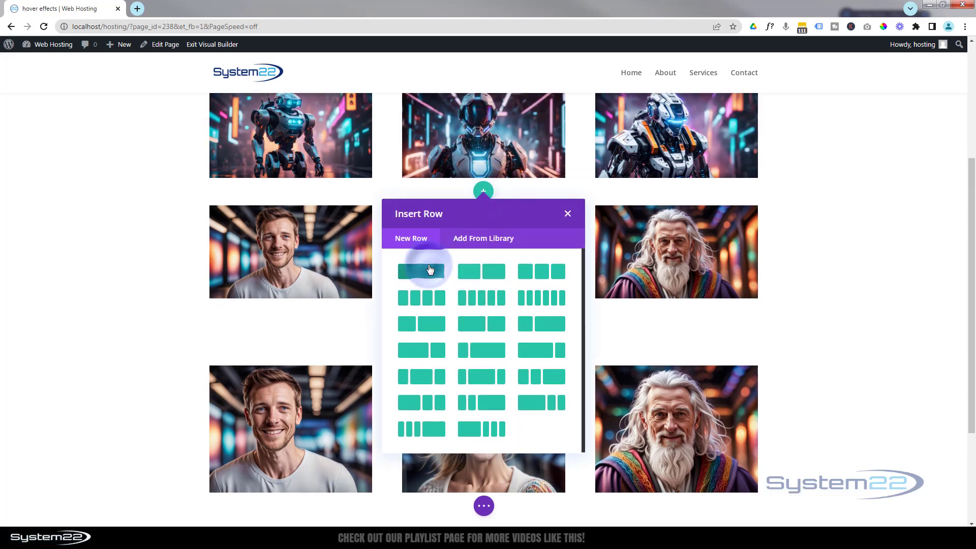
{"action": "scroll", "coordinate": [487, 303], "scroll_direction": "down", "scroll_amount": 10}
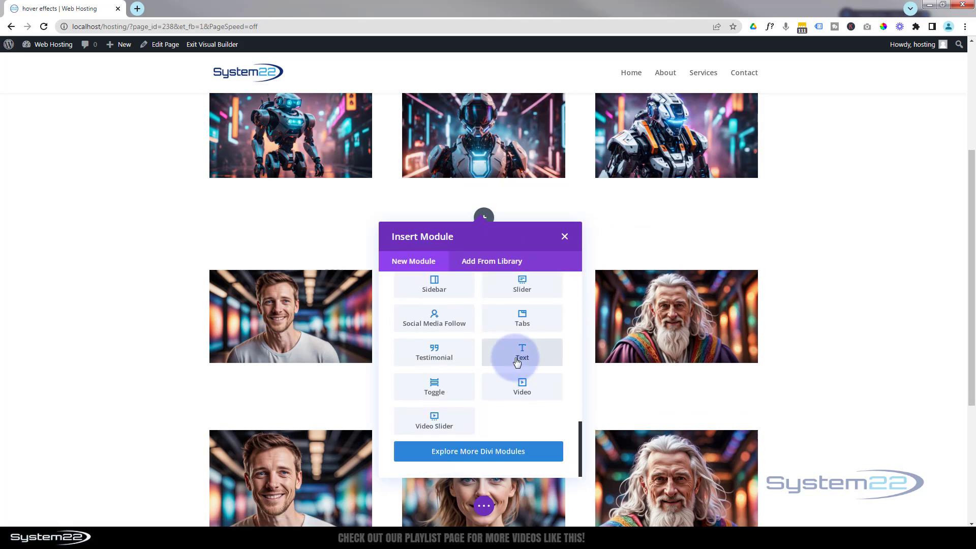
{"action": "left_click", "coordinate": [519, 353]}
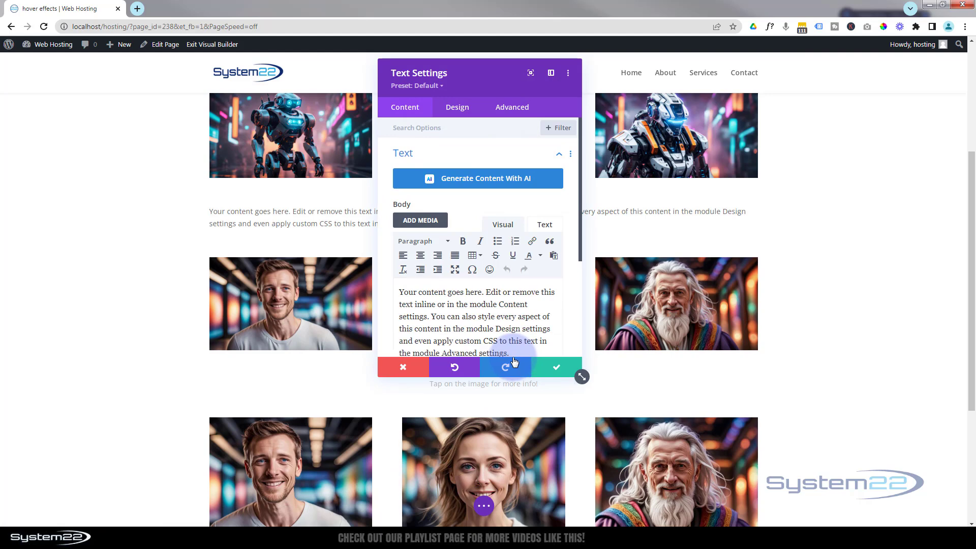
Step: Replace the placeholder body text with "Tap to switch images!" and center it
{"action": "scroll", "coordinate": [521, 305], "scroll_direction": "down", "scroll_amount": 2}
{"action": "left_click_drag", "start_coordinate": [521, 306], "coordinate": [373, 227]}
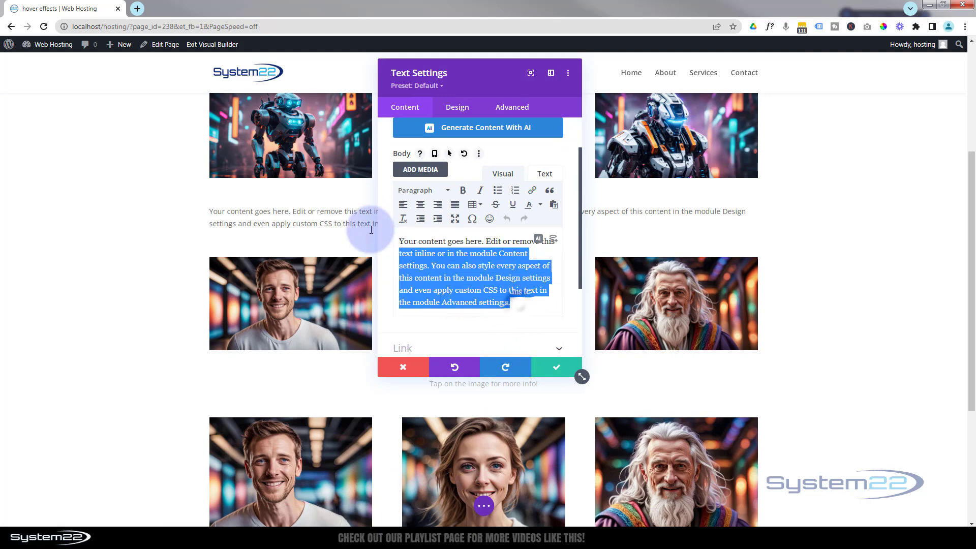
{"action": "type", "text": "Tap to switch"}
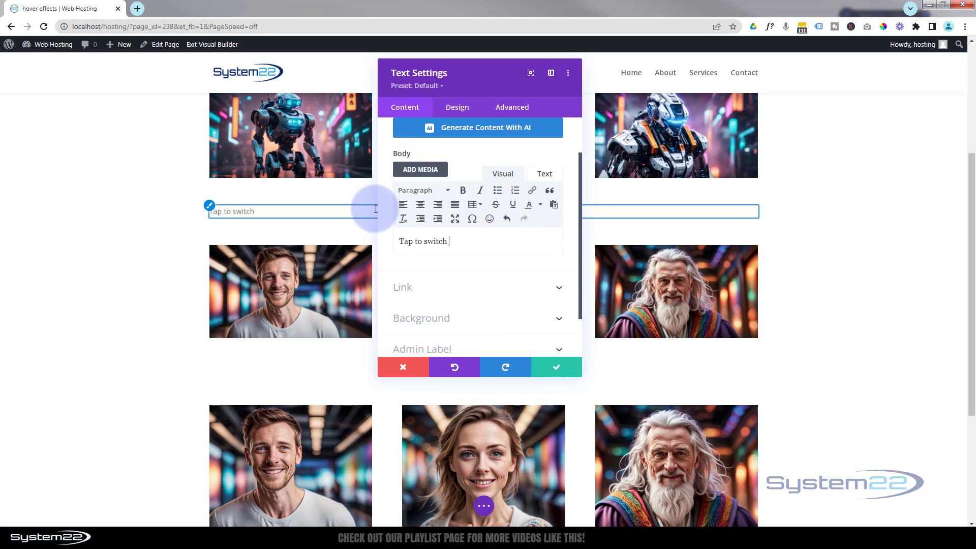
{"action": "type", "text": " images!"}
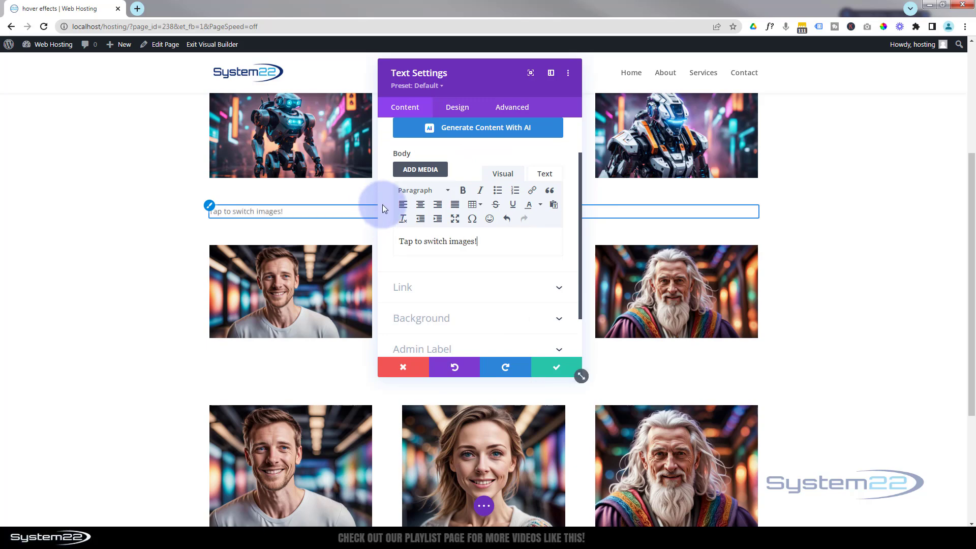
{"action": "left_click", "coordinate": [418, 206]}
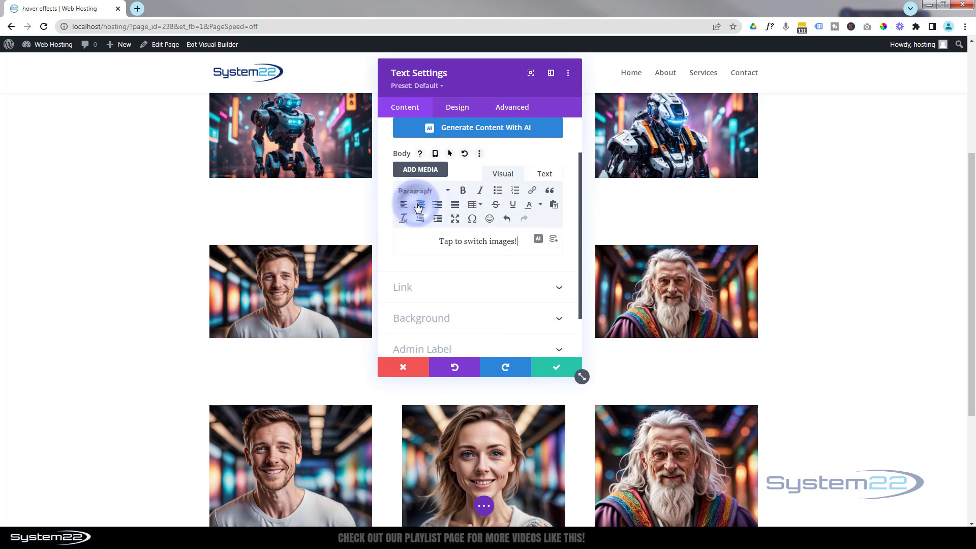
Step: Disable the "Tap to switch images!" text module on Desktop and save its settings
{"action": "left_click_drag", "start_coordinate": [497, 78], "coordinate": [827, 83]}
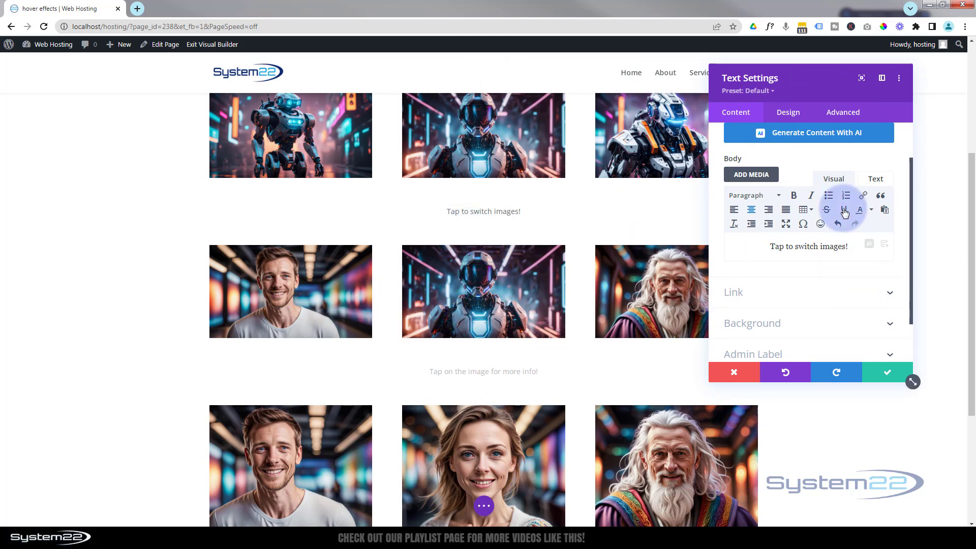
{"action": "left_click", "coordinate": [844, 114]}
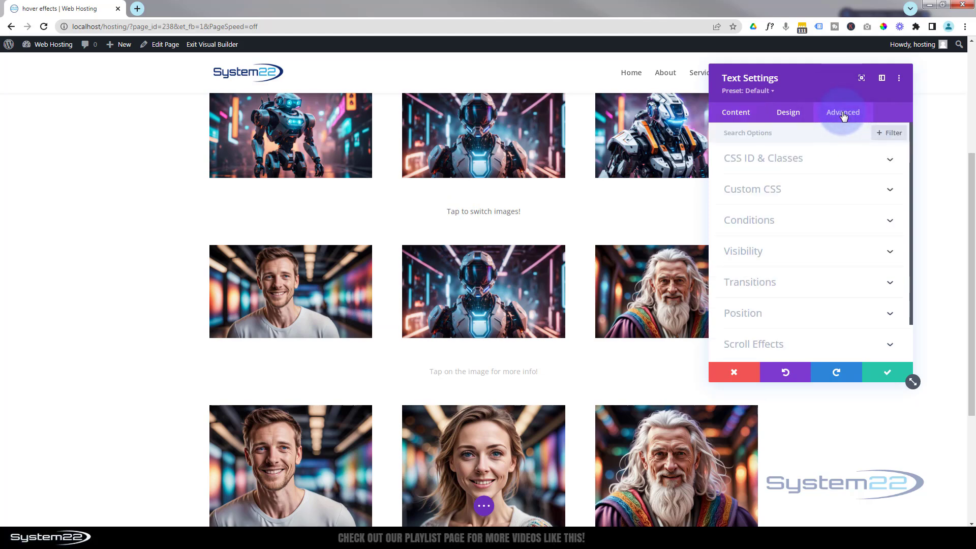
{"action": "left_click", "coordinate": [797, 254]}
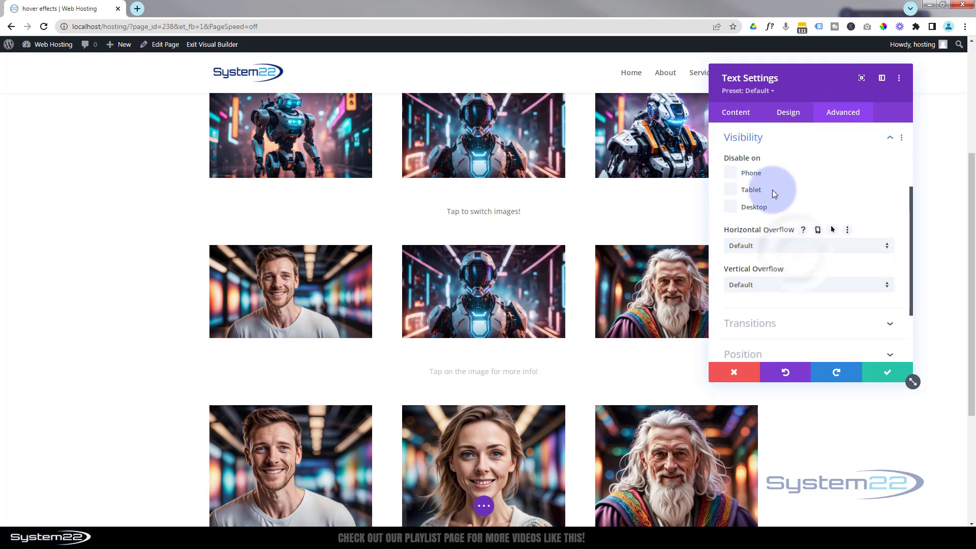
{"action": "left_click", "coordinate": [730, 208]}
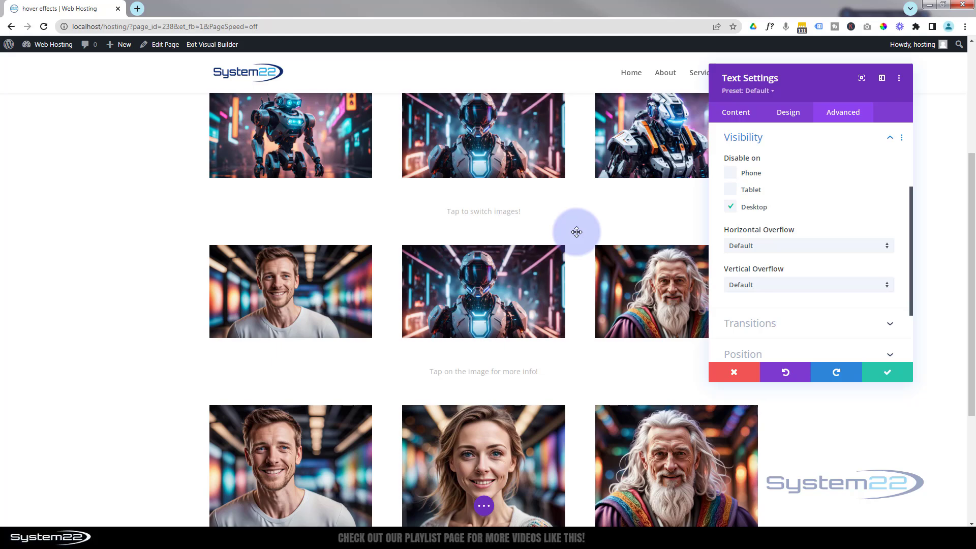
{"action": "left_click", "coordinate": [888, 376]}
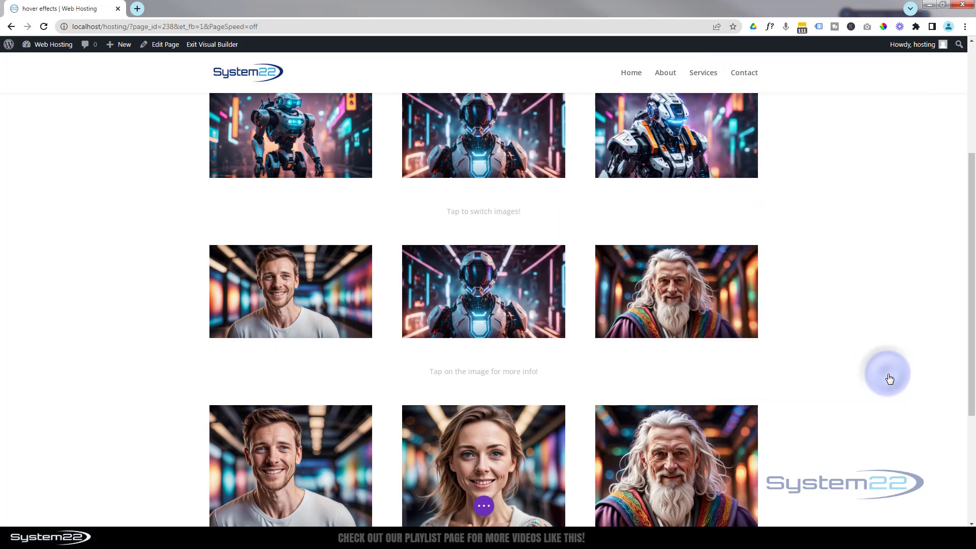
Step: Save the page as a draft and exit the Visual Builder
{"action": "left_click", "coordinate": [483, 506]}
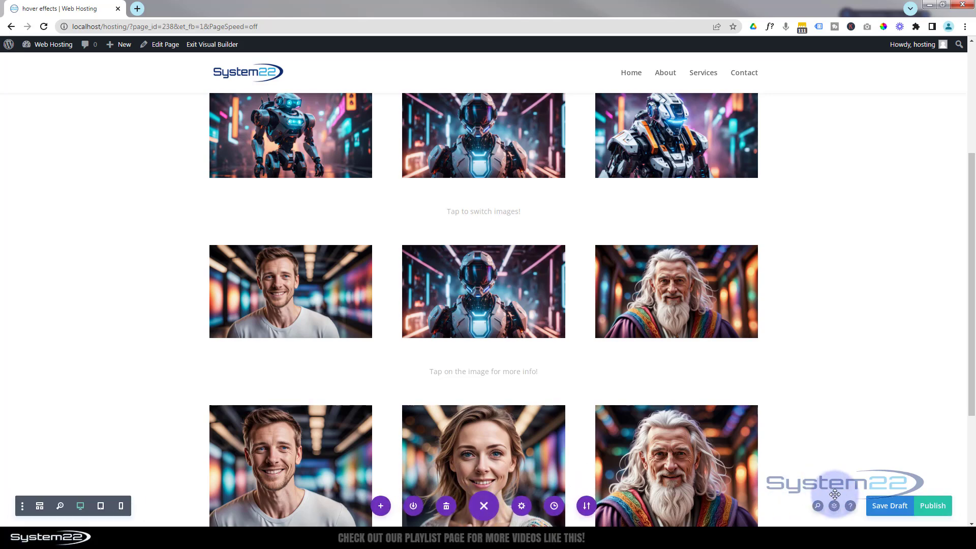
{"action": "left_click", "coordinate": [886, 511]}
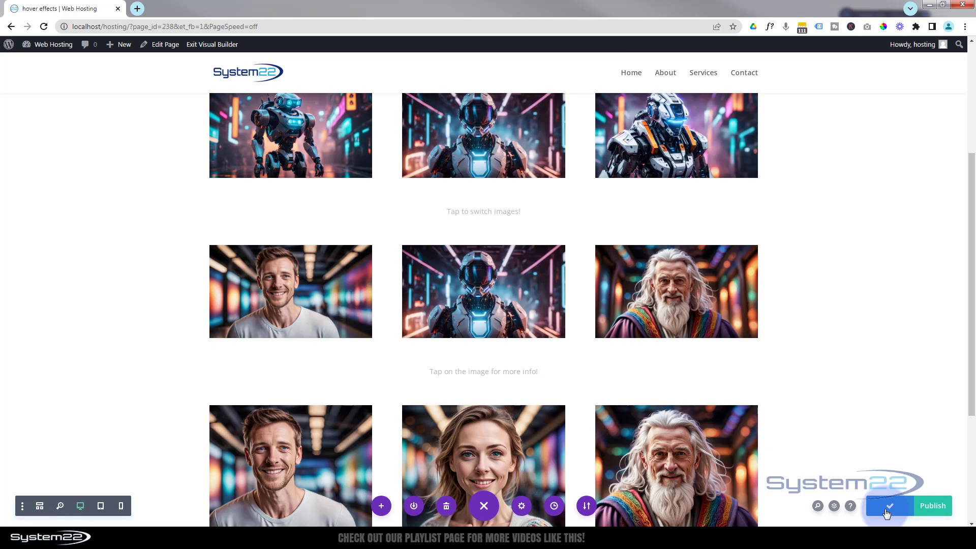
{"action": "left_click", "coordinate": [222, 44]}
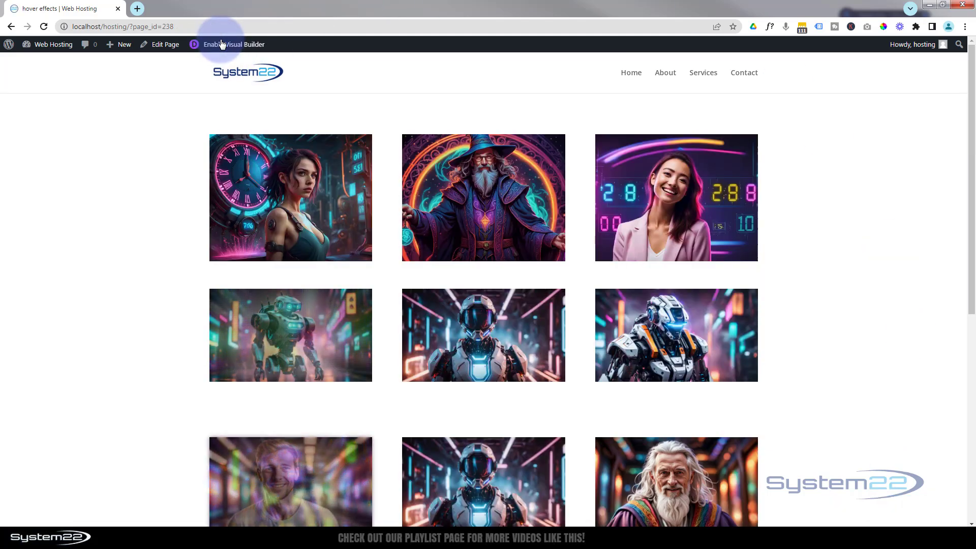
Step: Test the hover switch and lightbox of the first column's image in the image-switching row on the live page
{"action": "scroll", "coordinate": [104, 210], "scroll_direction": "down", "scroll_amount": 5}
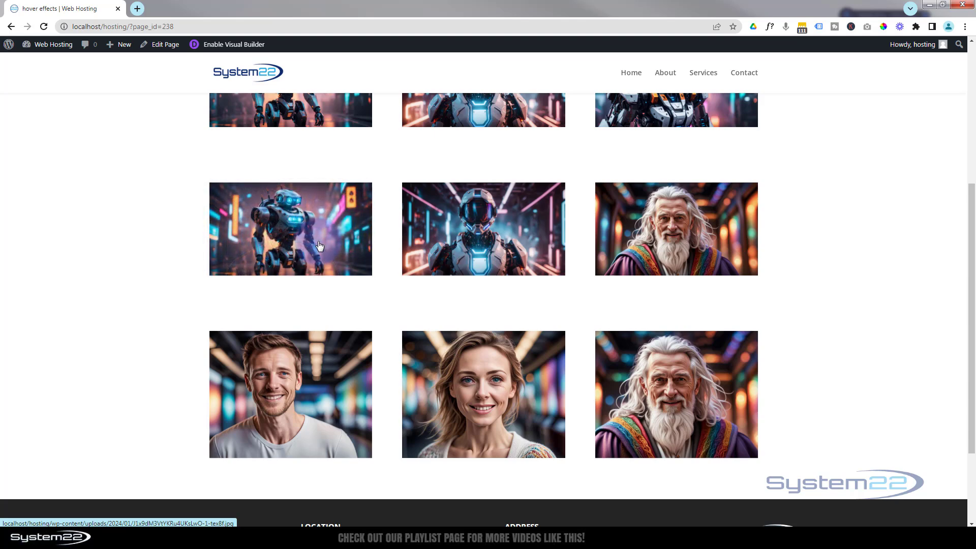
{"action": "left_click", "coordinate": [319, 247]}
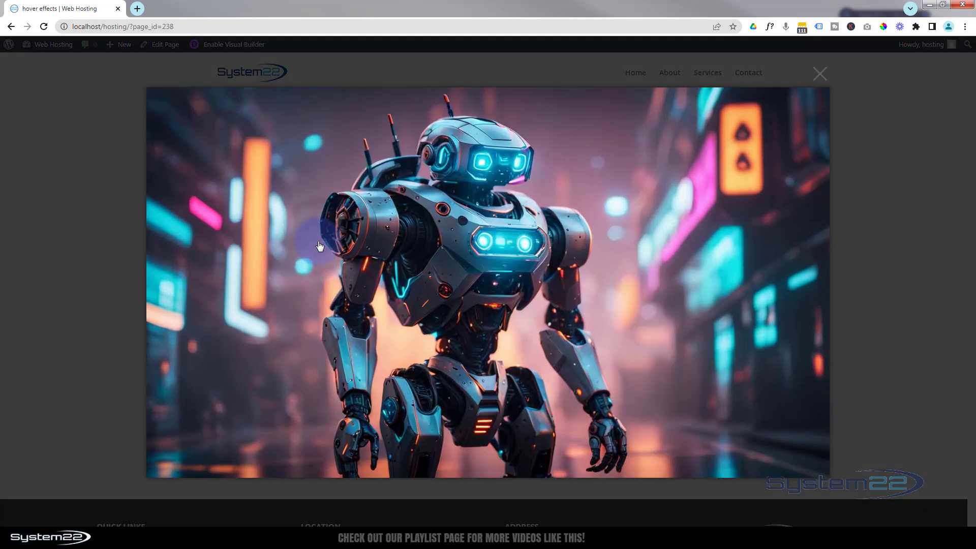
{"action": "left_click", "coordinate": [820, 74]}
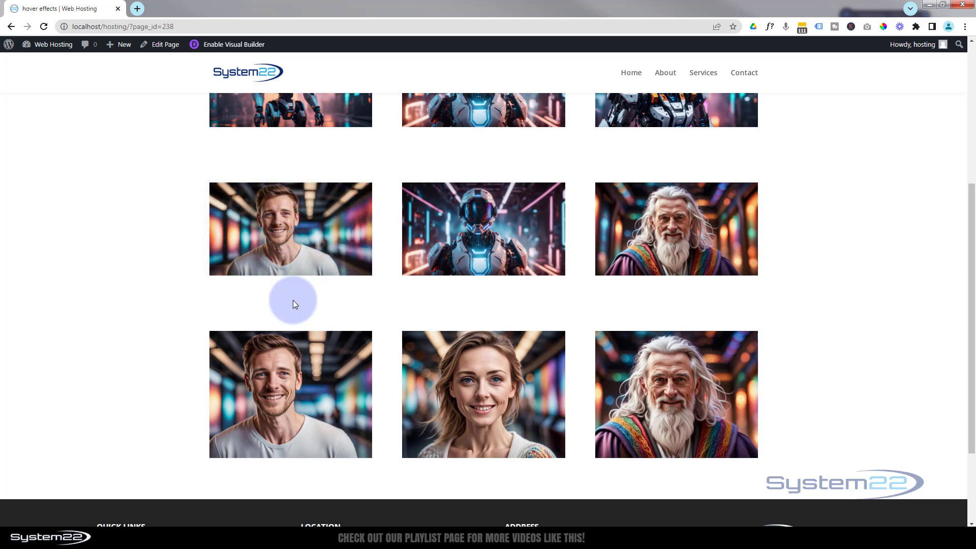
{"action": "left_click", "coordinate": [309, 242]}
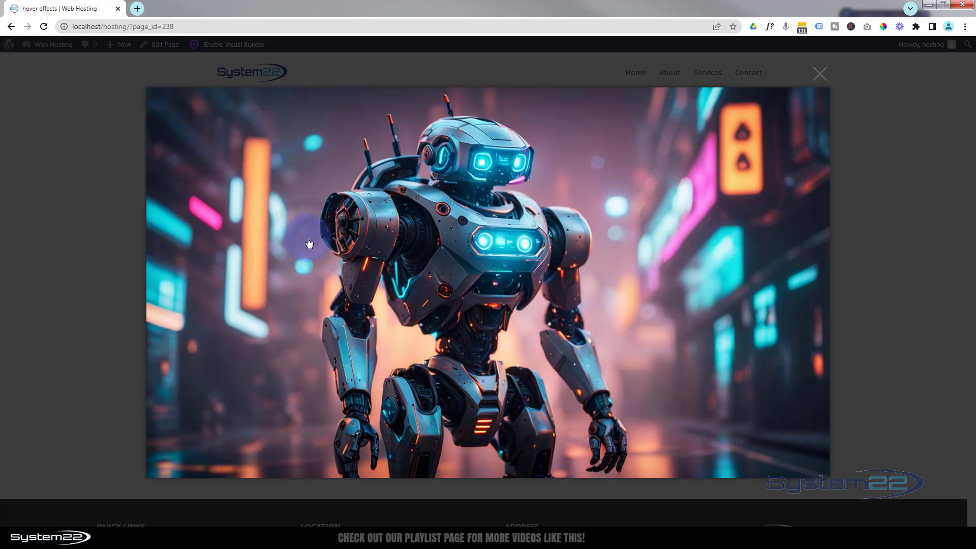
{"action": "left_click", "coordinate": [820, 77]}
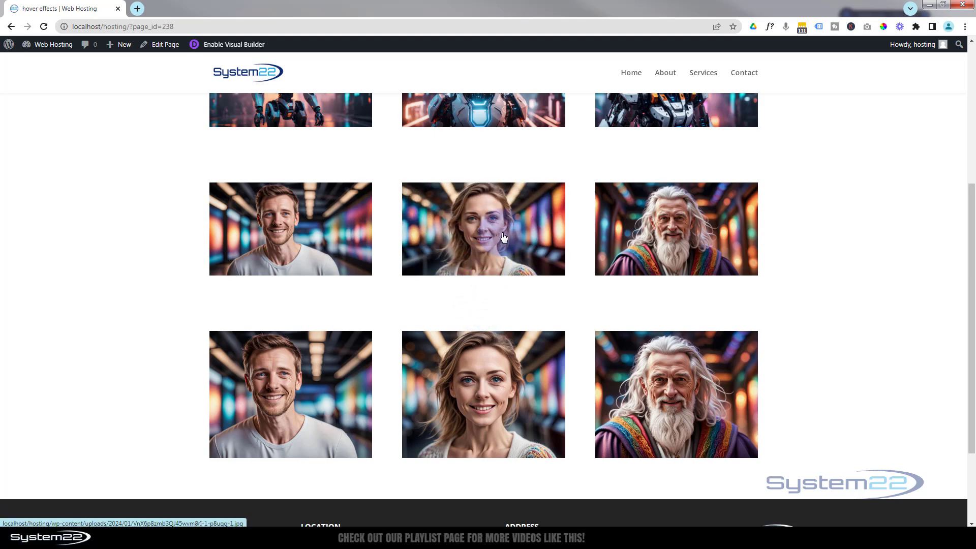
Step: Test the hover switch and lightbox of the second and third columns' images in the image-switching row
{"action": "left_click", "coordinate": [504, 237]}
{"action": "left_click", "coordinate": [824, 74]}
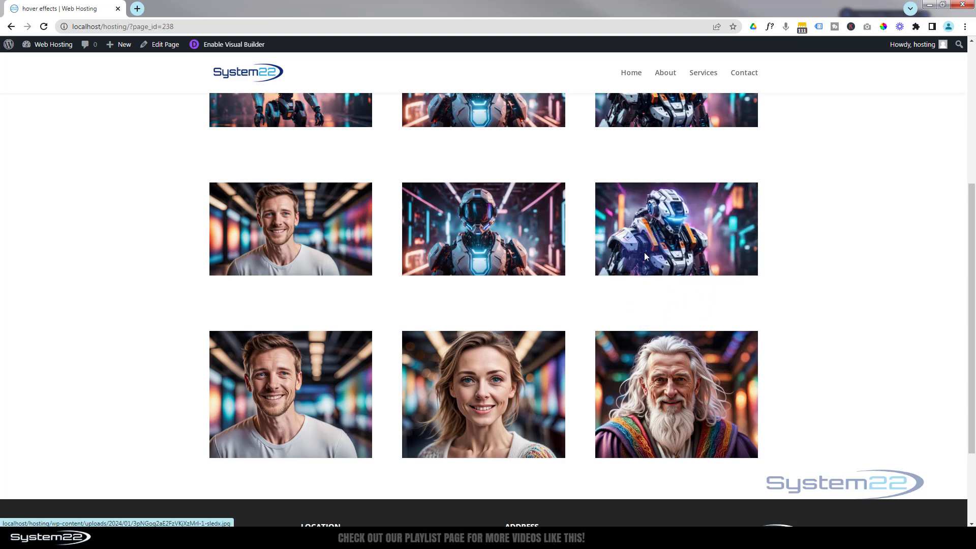
{"action": "left_click", "coordinate": [687, 237]}
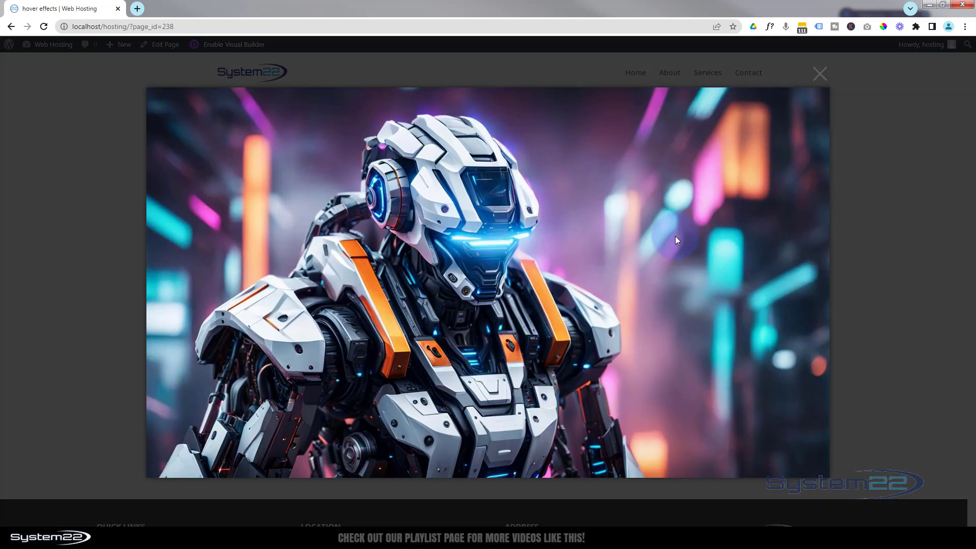
{"action": "left_click", "coordinate": [821, 74]}
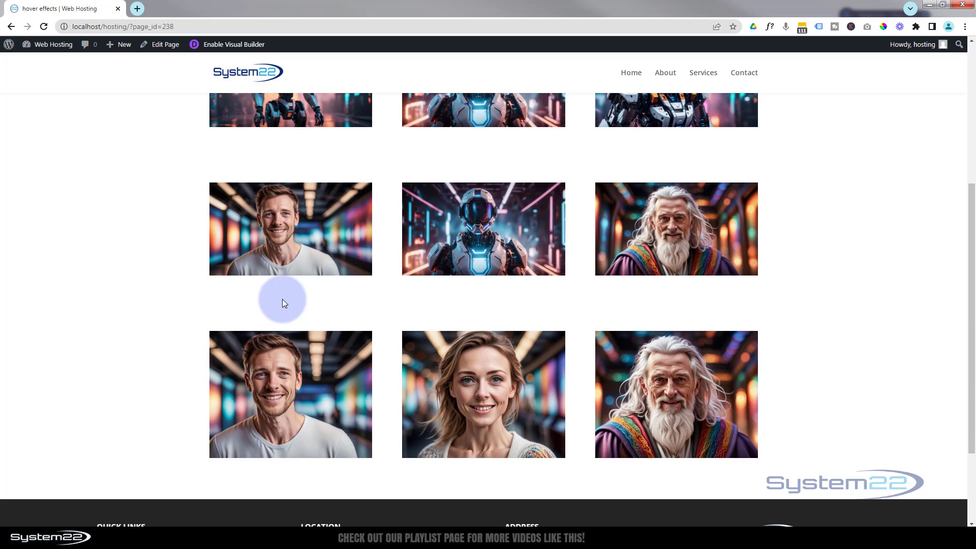
Step: Preview the page in the browser's iPhone 12 Pro device emulation and test the lightbox of the image-switching row's first image
{"action": "key", "text": "ctrl+shift+i"}
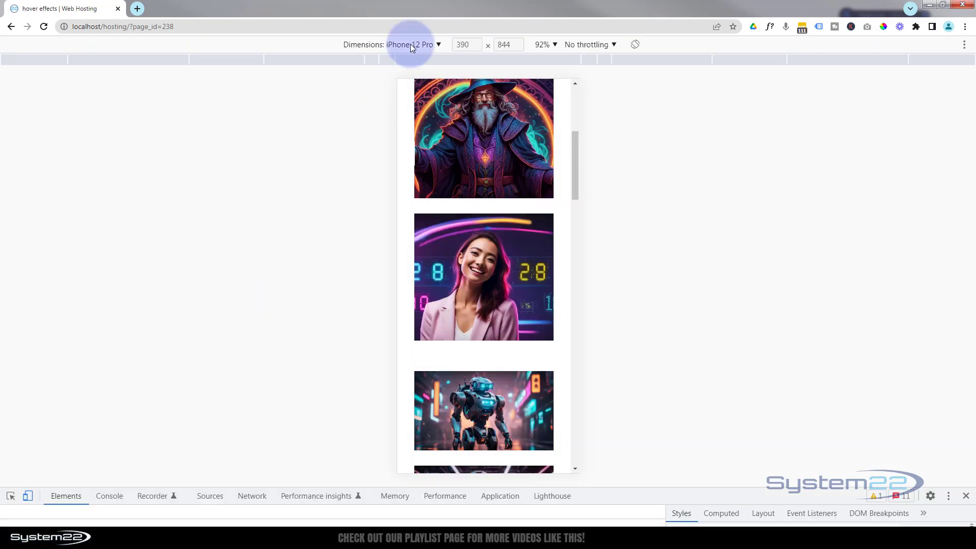
{"action": "scroll", "coordinate": [524, 180], "scroll_direction": "down", "scroll_amount": 1}
{"action": "scroll", "coordinate": [524, 181], "scroll_direction": "down", "scroll_amount": 8}
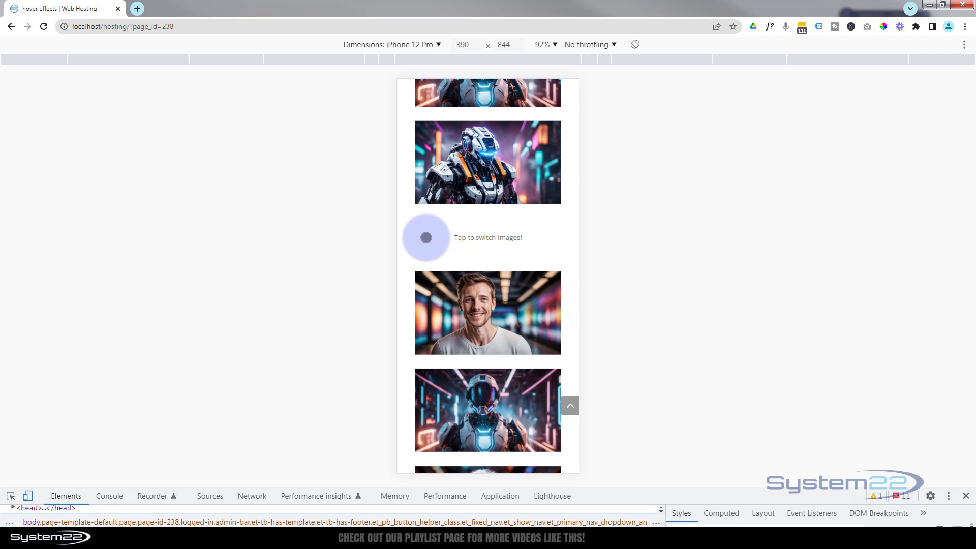
{"action": "scroll", "coordinate": [420, 236], "scroll_direction": "down", "scroll_amount": 1}
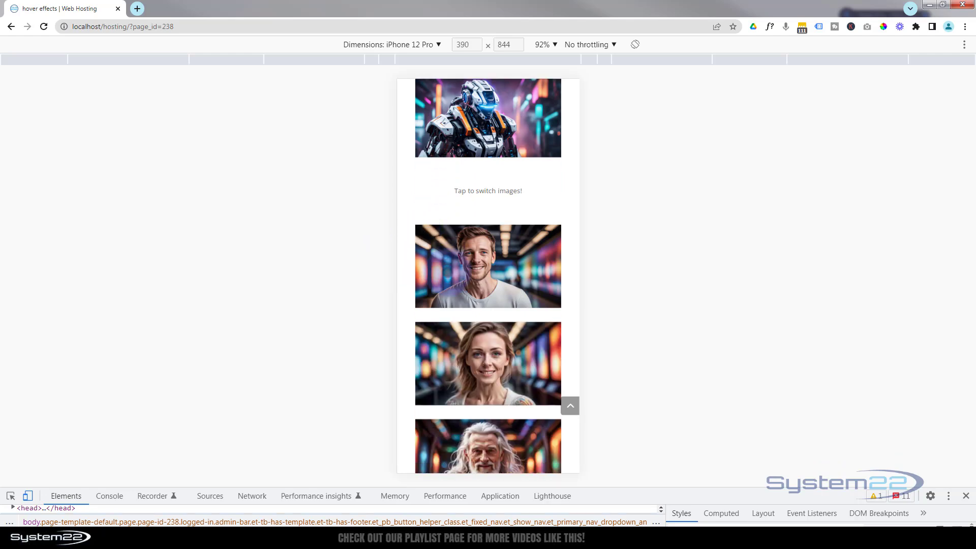
{"action": "left_click", "coordinate": [498, 279]}
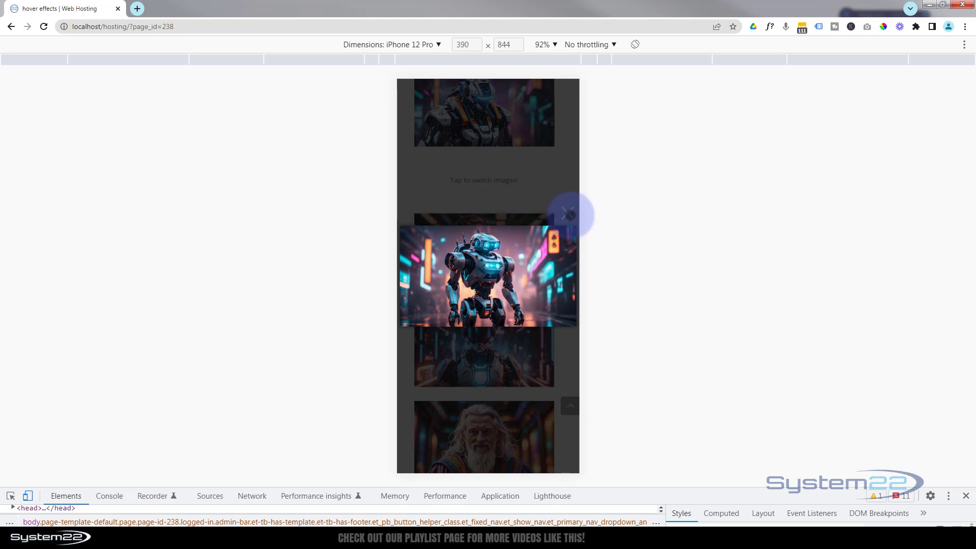
{"action": "left_click", "coordinate": [568, 214]}
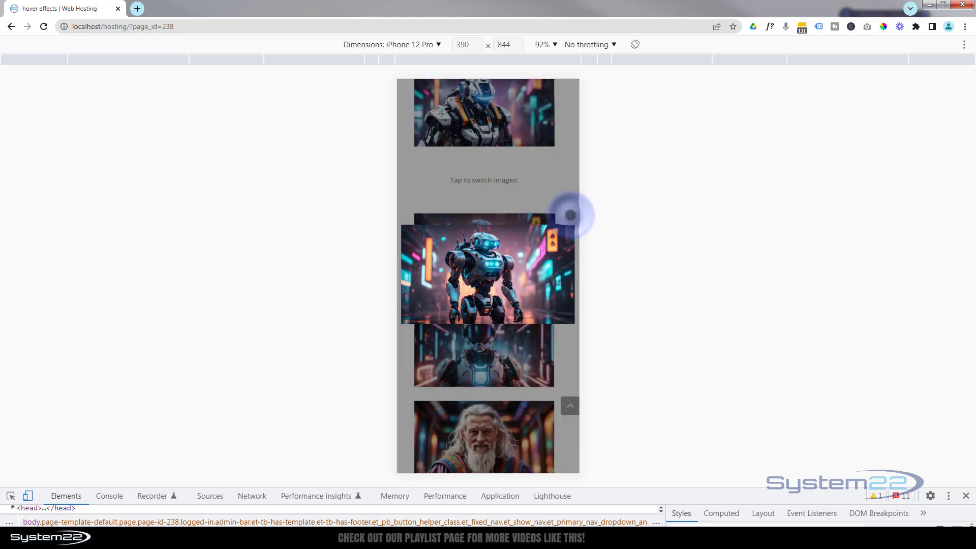
Step: Test the tap-to-switch effect on the row's second and third images in the phone preview
{"action": "scroll", "coordinate": [571, 215], "scroll_direction": "down", "scroll_amount": 1}
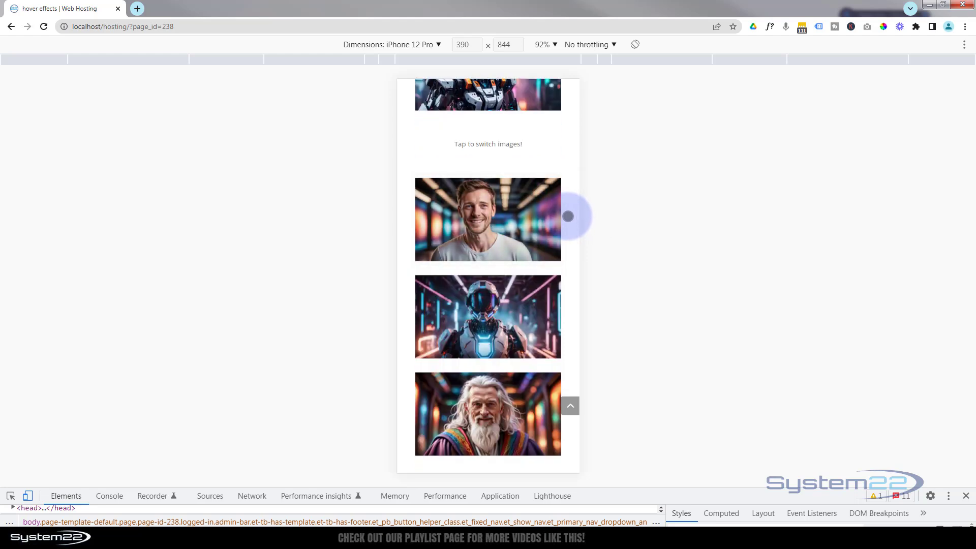
{"action": "scroll", "coordinate": [568, 216], "scroll_direction": "down", "scroll_amount": 2}
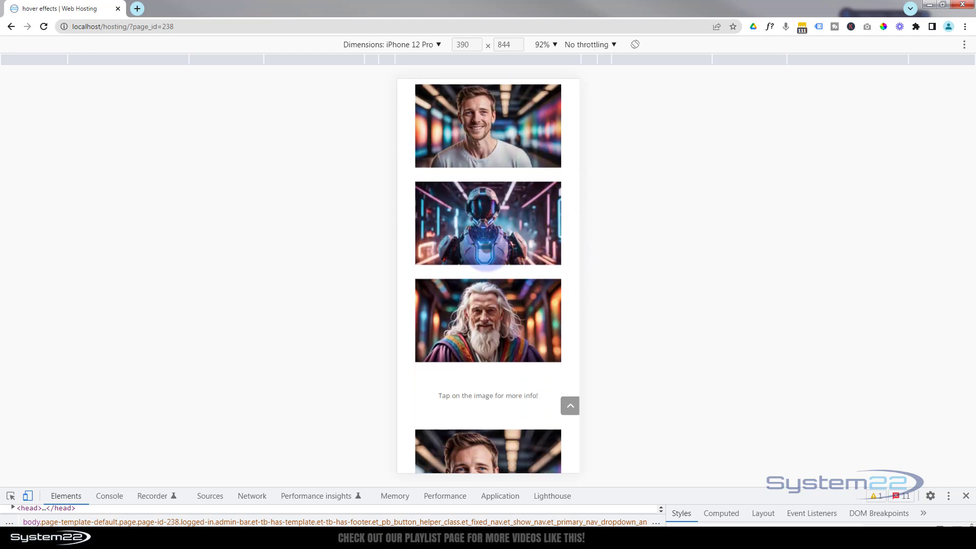
{"action": "left_click", "coordinate": [476, 261]}
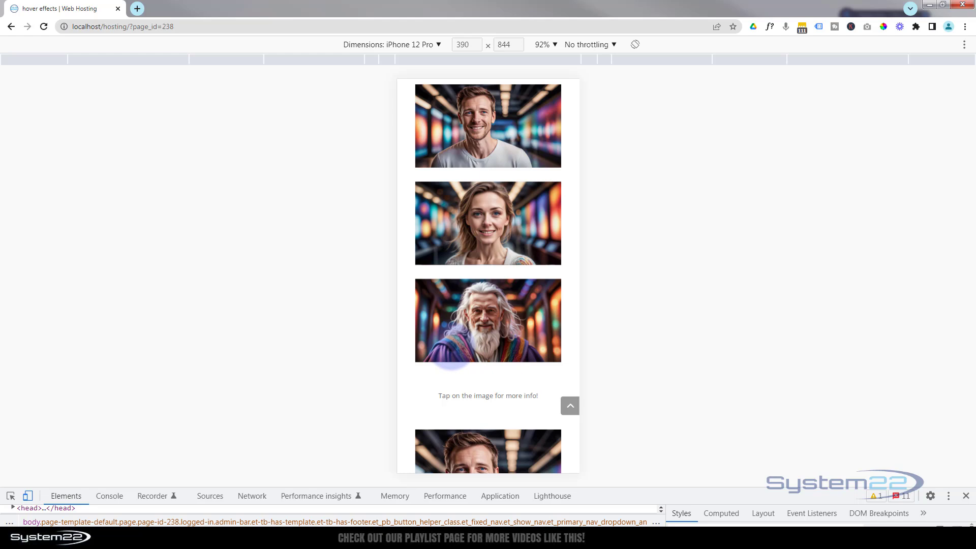
{"action": "left_click", "coordinate": [451, 361]}
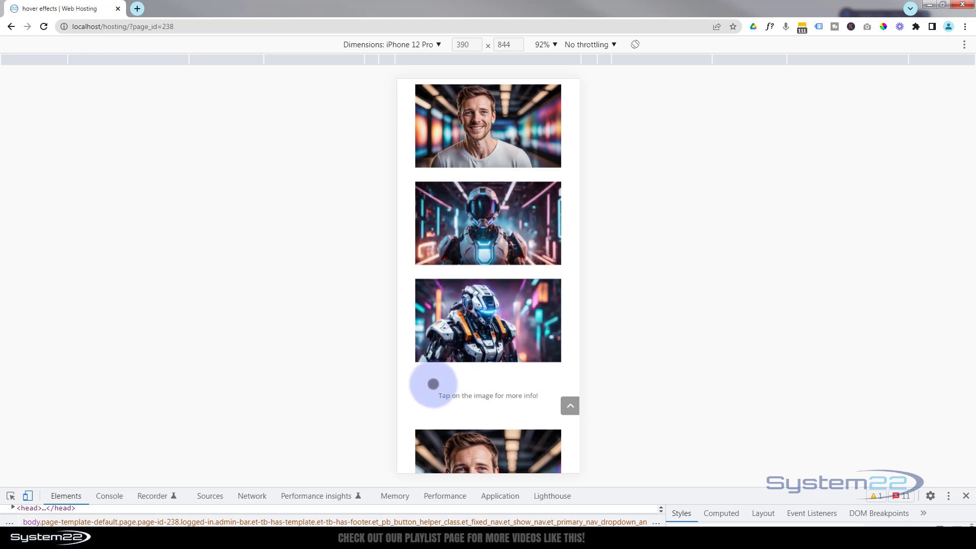
{"action": "left_click", "coordinate": [433, 384]}
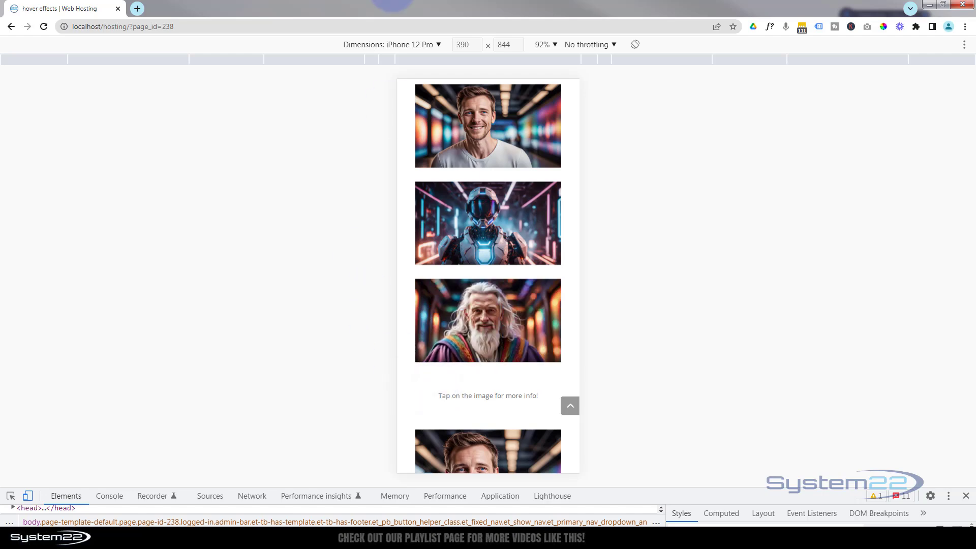
Step: Switch the device preview to iPad Air and test the lightbox of the row's first image
{"action": "left_click", "coordinate": [386, 44]}
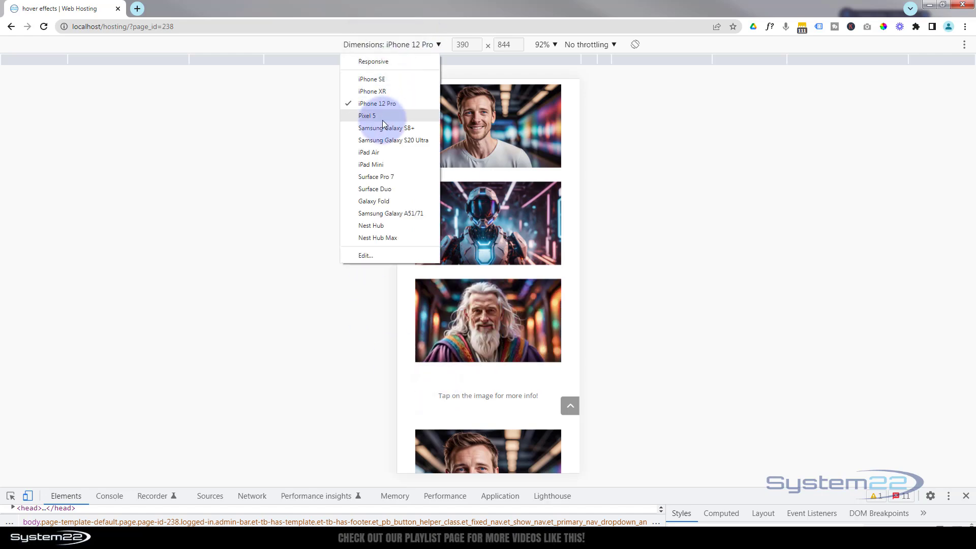
{"action": "left_click", "coordinate": [377, 153]}
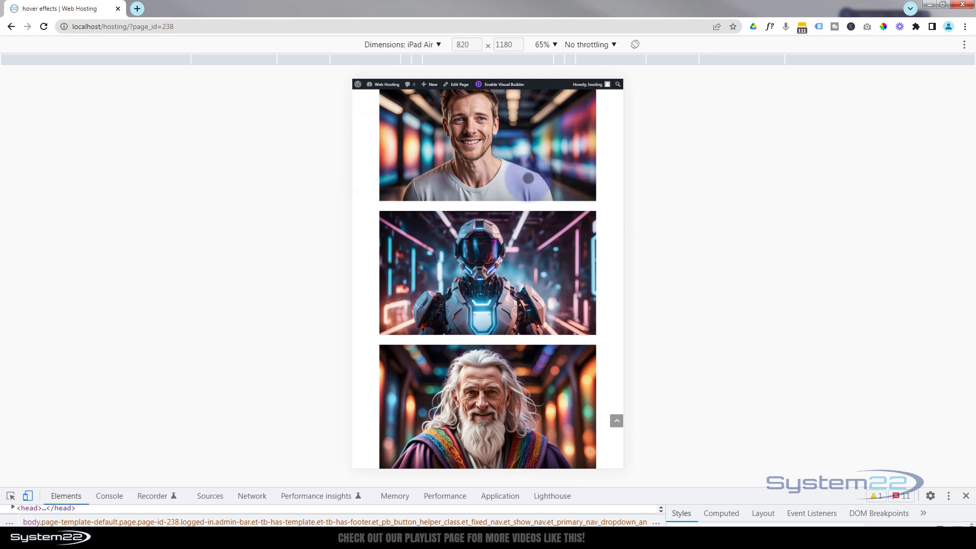
{"action": "left_click", "coordinate": [528, 178]}
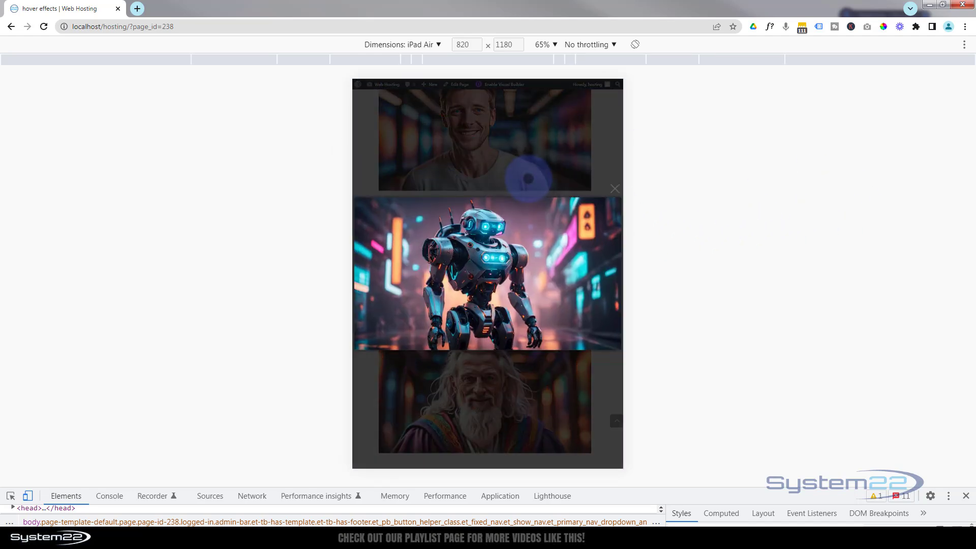
{"action": "left_click", "coordinate": [615, 192]}
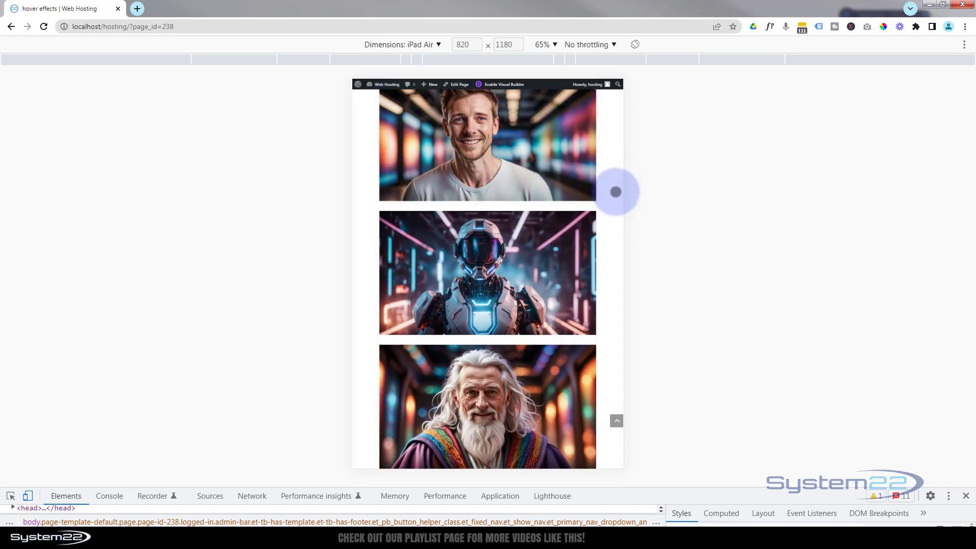
Step: Test the tap-to-switch effect on the row's second and third images in the tablet preview and check the tap hint
{"action": "scroll", "coordinate": [617, 194], "scroll_direction": "up", "scroll_amount": 1}
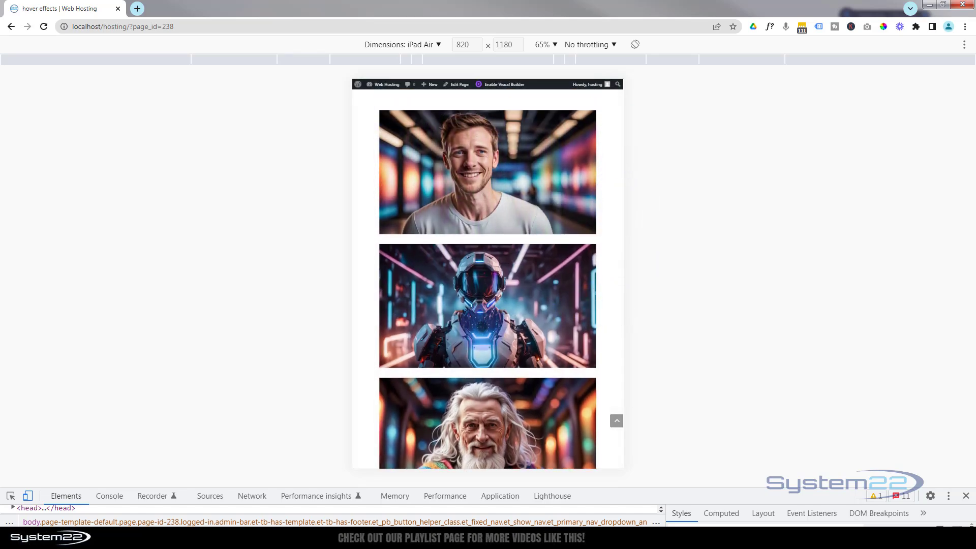
{"action": "left_click", "coordinate": [482, 326]}
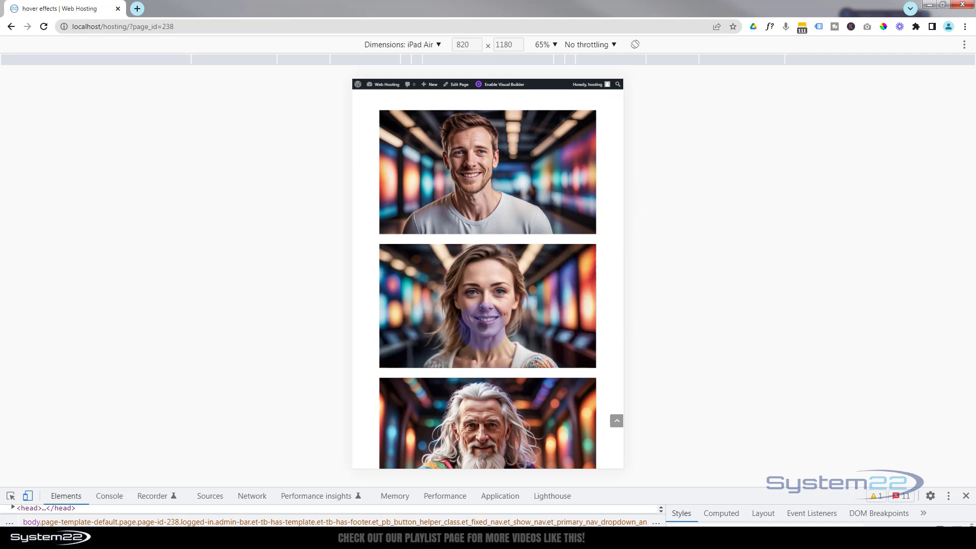
{"action": "left_click", "coordinate": [363, 323]}
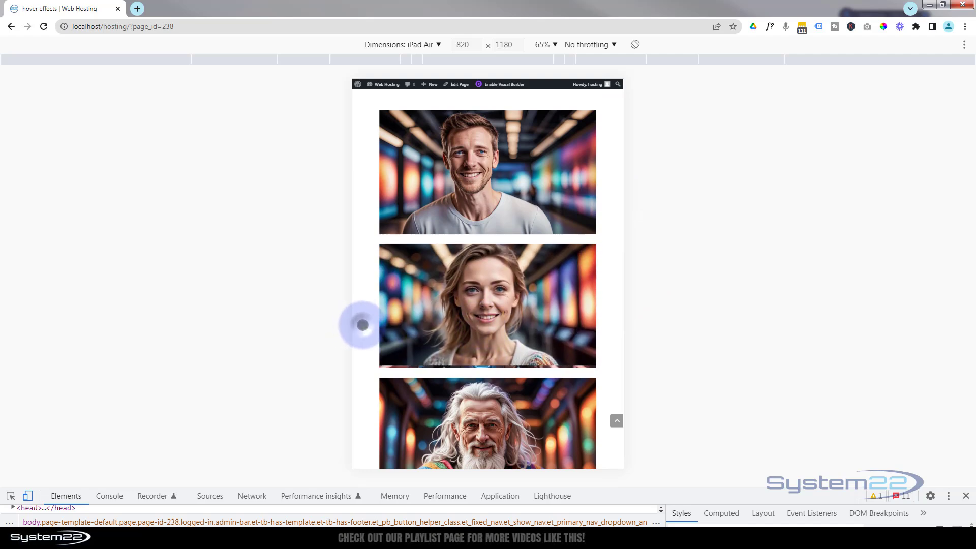
{"action": "scroll", "coordinate": [365, 323], "scroll_direction": "down", "scroll_amount": 4}
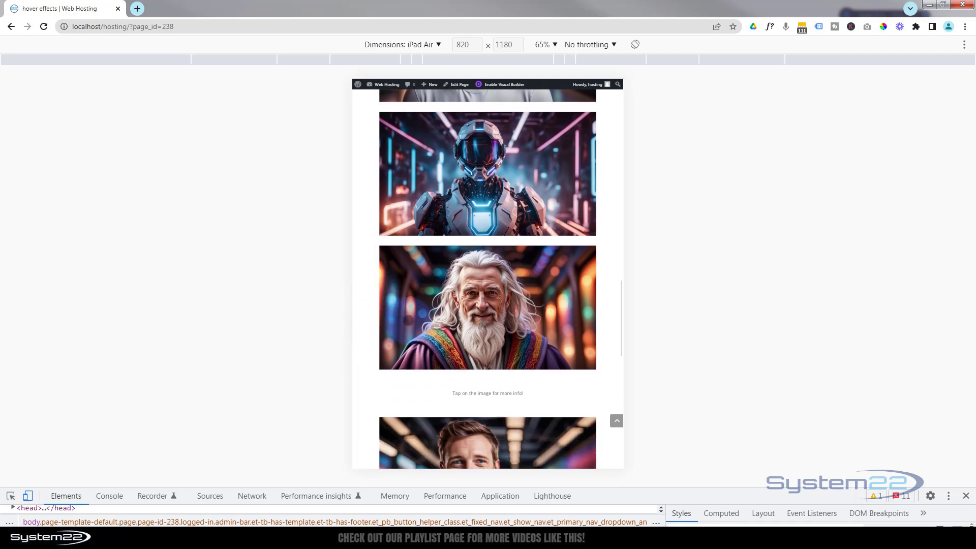
{"action": "left_click", "coordinate": [410, 320]}
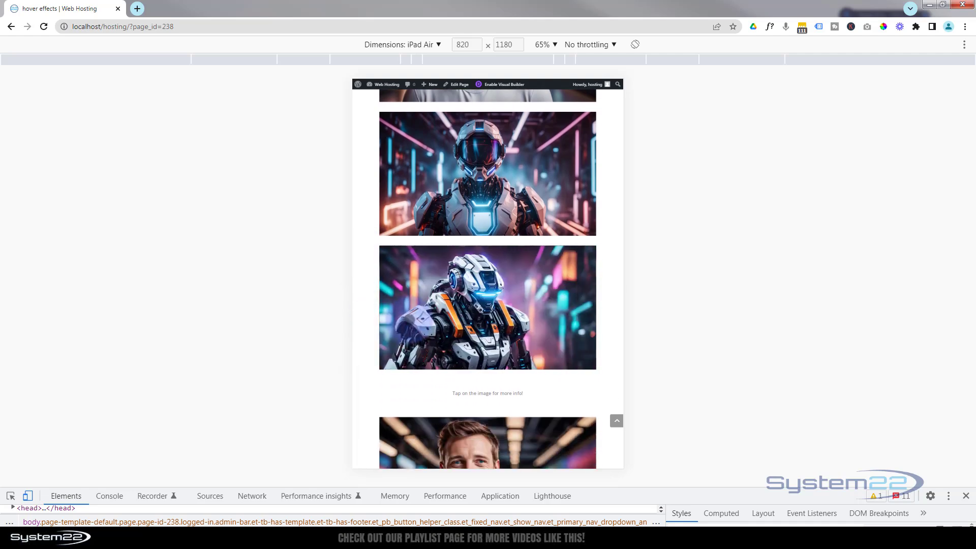
{"action": "left_click", "coordinate": [372, 312]}
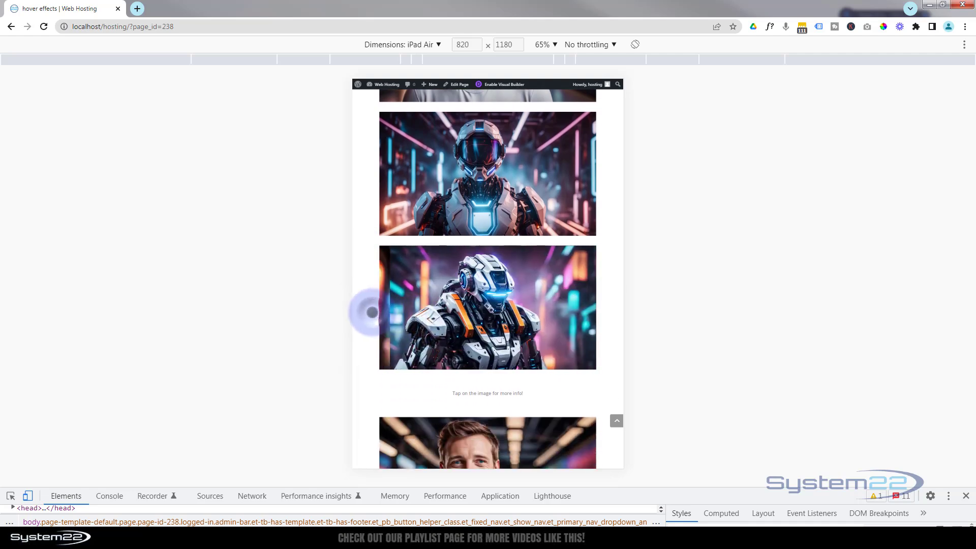
{"action": "scroll", "coordinate": [374, 312], "scroll_direction": "up", "scroll_amount": 10}
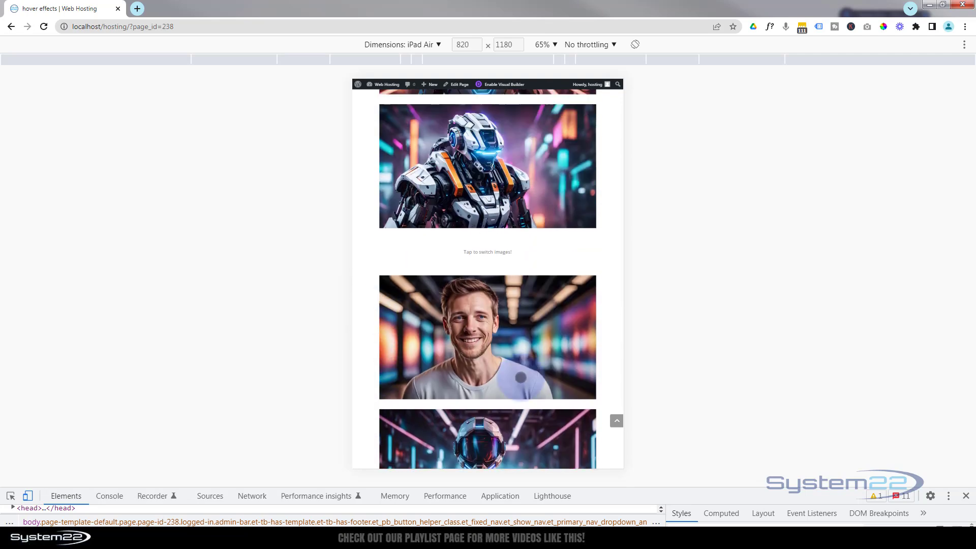
Step: Close the developer tools and recheck the hover switches and the third image's lightbox on the desktop page
{"action": "left_click", "coordinate": [965, 498]}
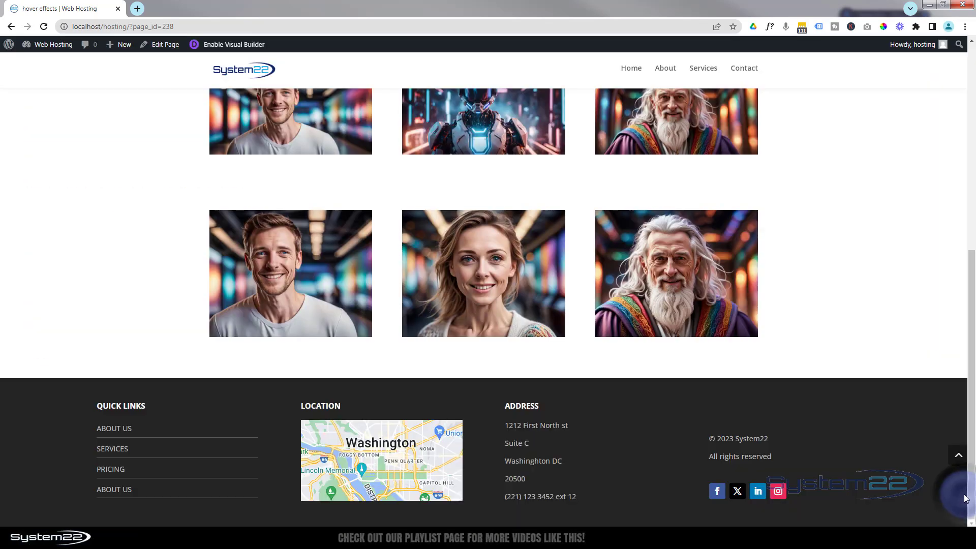
{"action": "scroll", "coordinate": [920, 288], "scroll_direction": "up", "scroll_amount": 4}
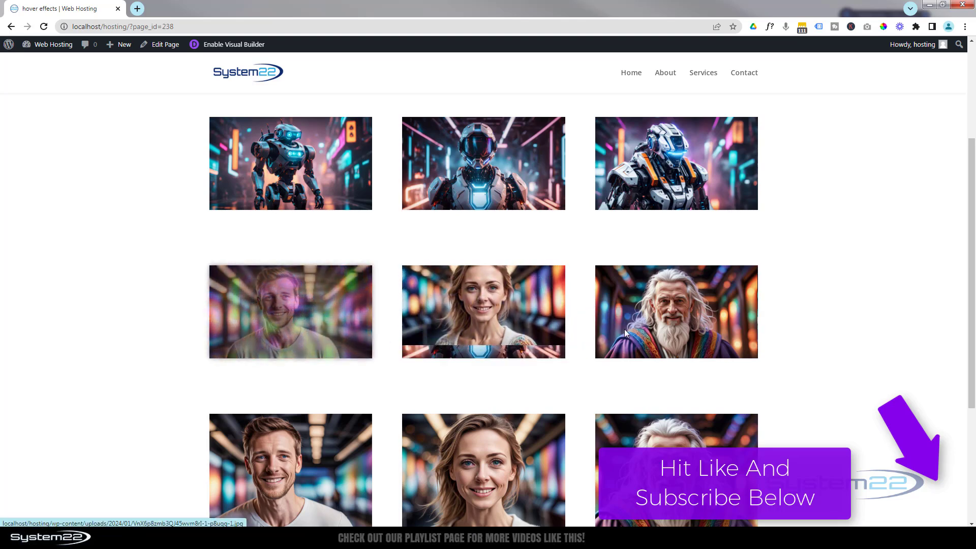
{"action": "left_click", "coordinate": [670, 323]}
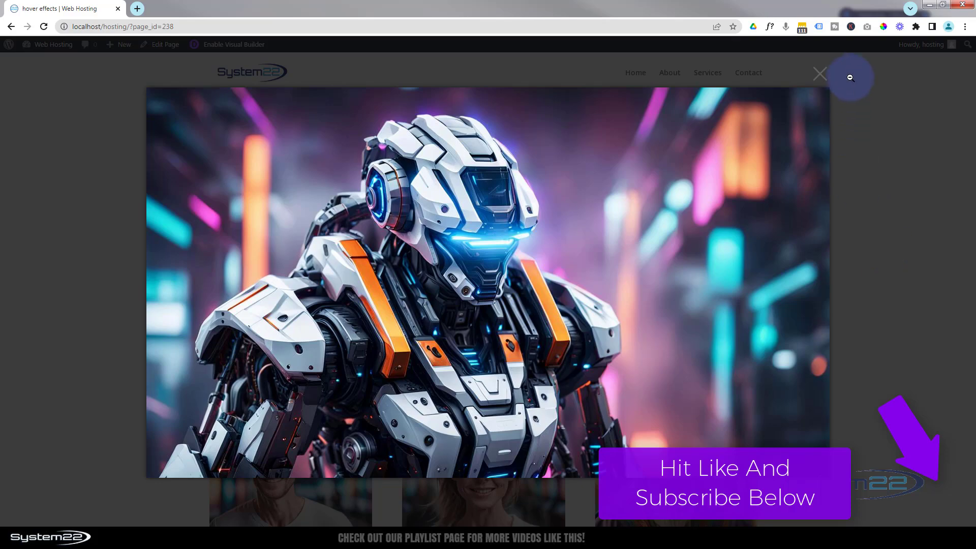
{"action": "left_click", "coordinate": [820, 74]}
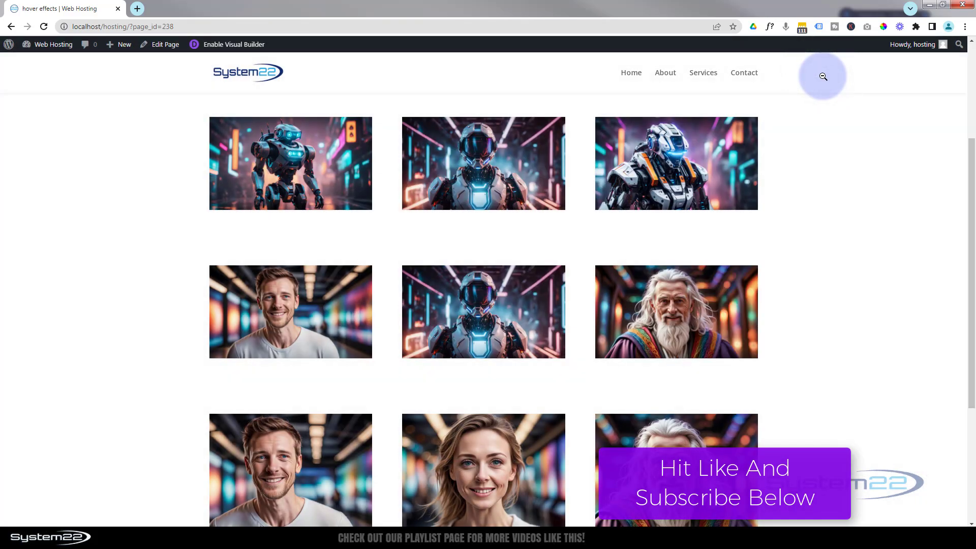